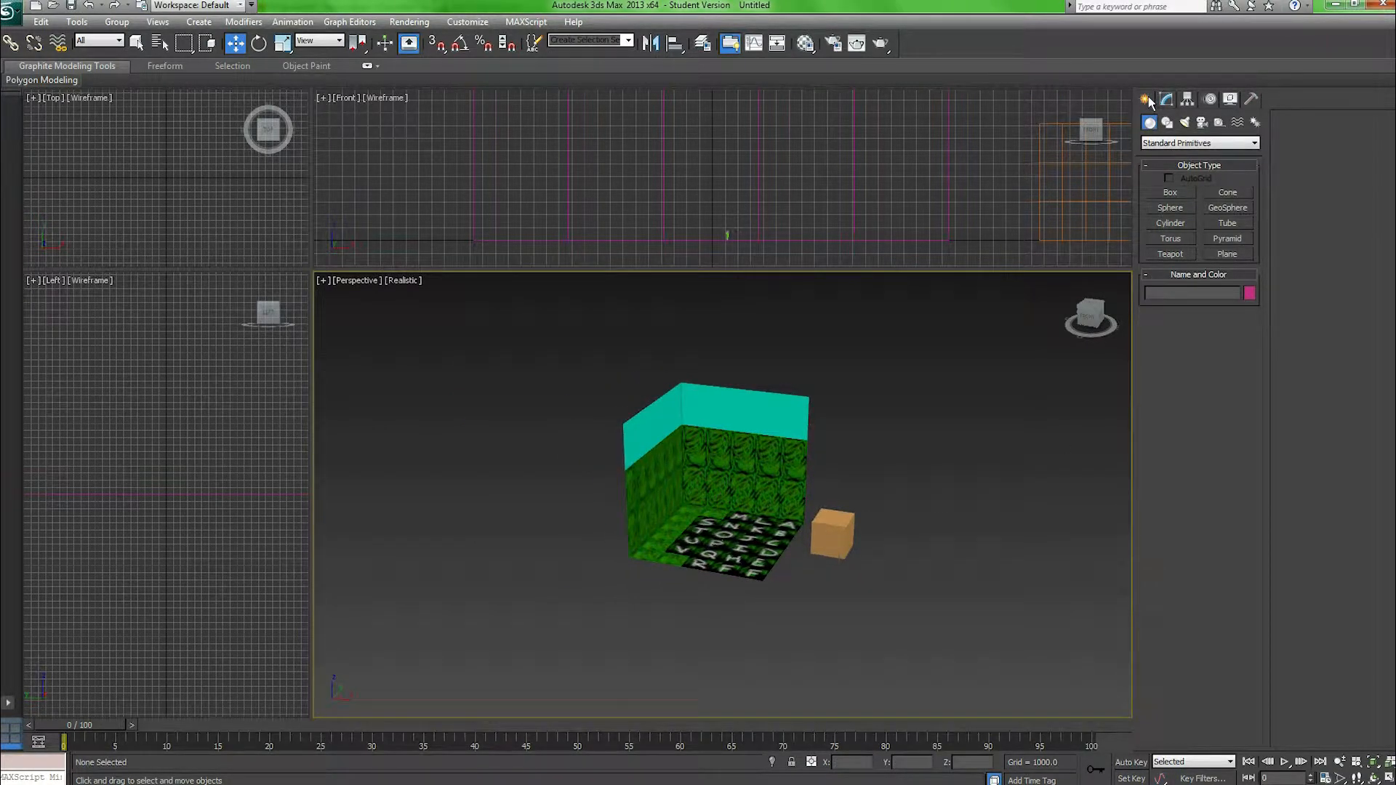
# Step: Create a large flat plane on the ground next to the textured room in the Perspective view
pyautogui.click(1237, 255)
pyautogui.moveTo(522, 504); pyautogui.dragTo(536, 514, button='middle')
pyautogui.moveTo(516, 495); pyautogui.dragTo(632, 693)
pyautogui.moveTo(646, 668); pyautogui.dragTo(622, 623, button='middle')
pyautogui.moveTo(702, 596); pyautogui.dragTo(656, 587, button='middle')
# Step: Move the new plane along its Y and X axes until it overlaps the textured room's floor
pyautogui.press('w')
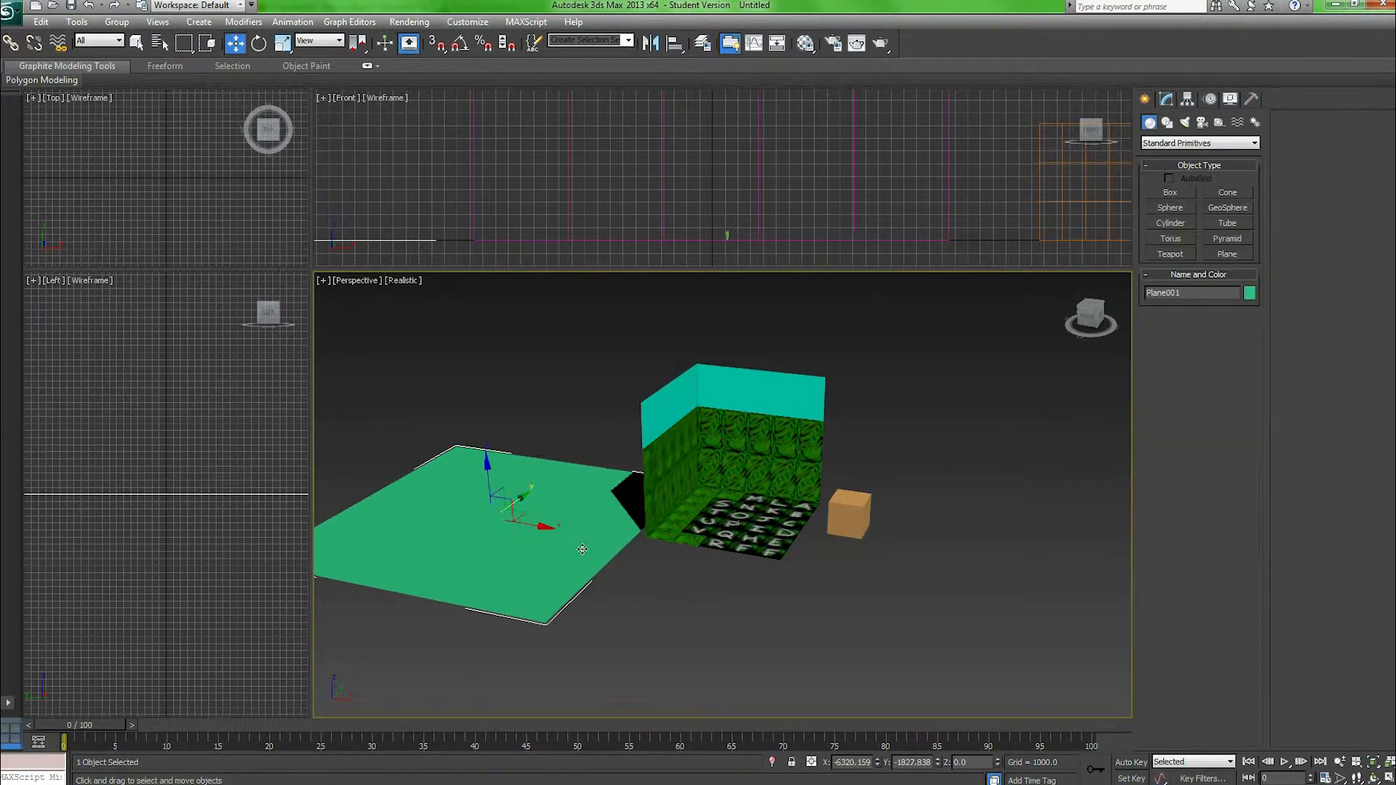
pyautogui.keyDown('alt'); pyautogui.moveTo(551, 486); pyautogui.dragTo(535, 484, button='middle'); pyautogui.keyUp('alt')
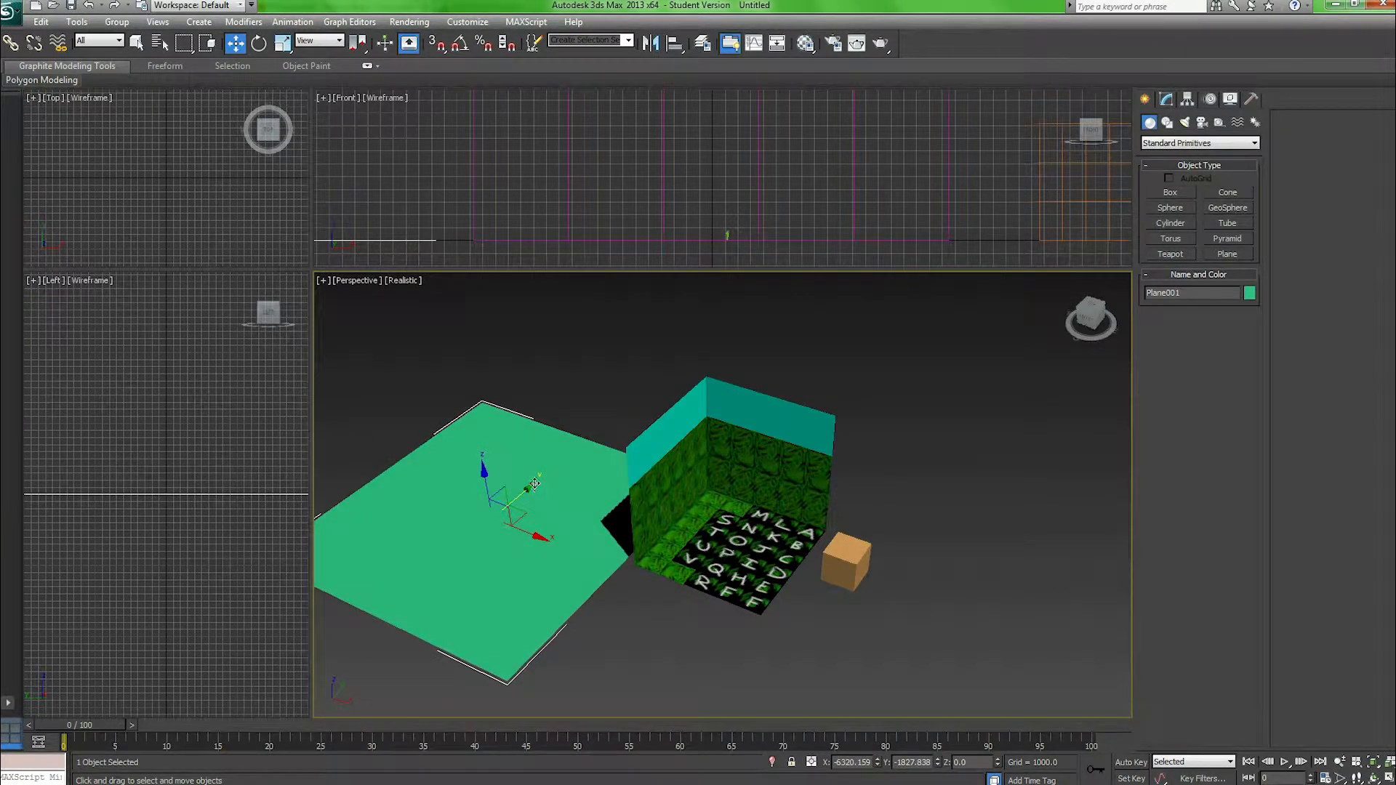
pyautogui.moveTo(536, 481); pyautogui.dragTo(596, 430)
pyautogui.moveTo(592, 495); pyautogui.dragTo(685, 557)
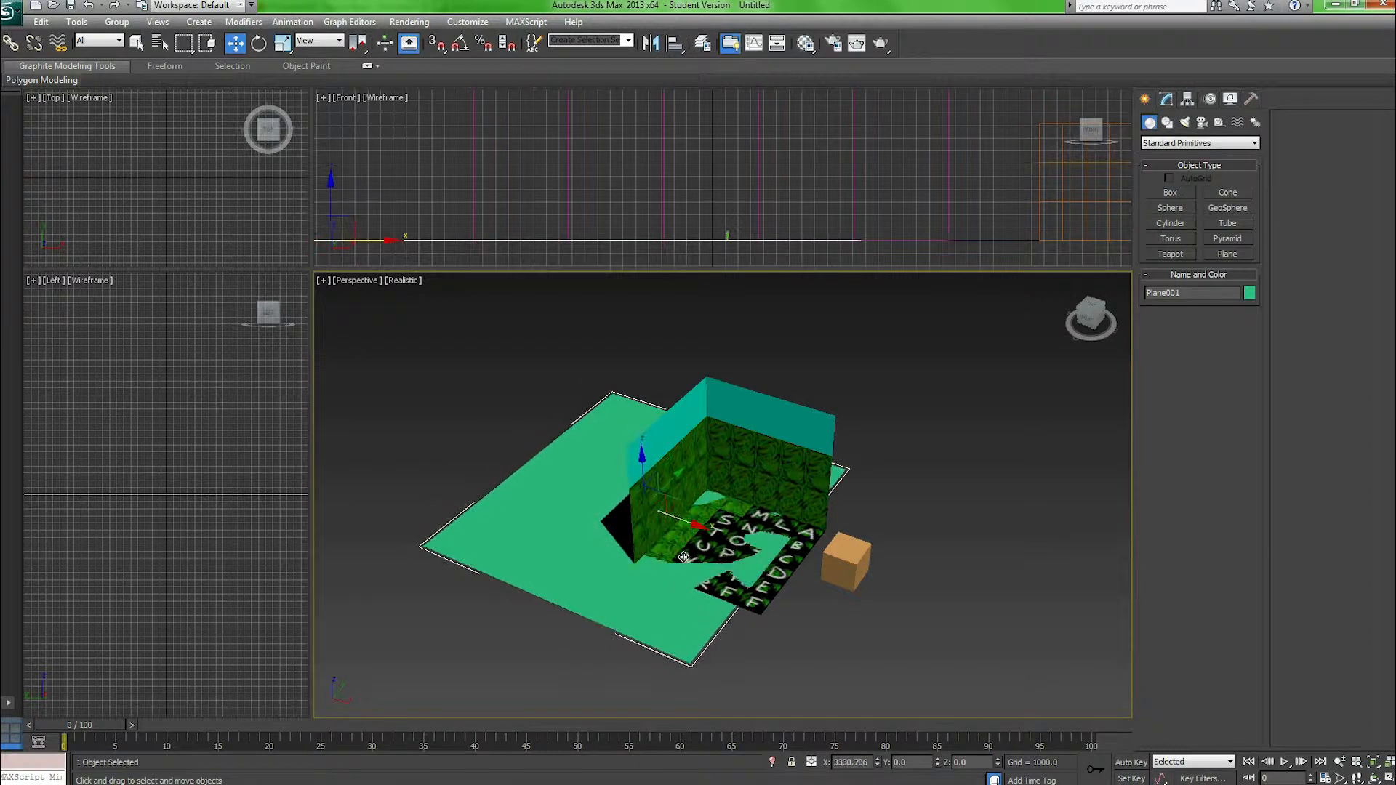
# Step: Rotate the plane about 62 degrees around the Y axis so it slopes steeply
pyautogui.press('e')
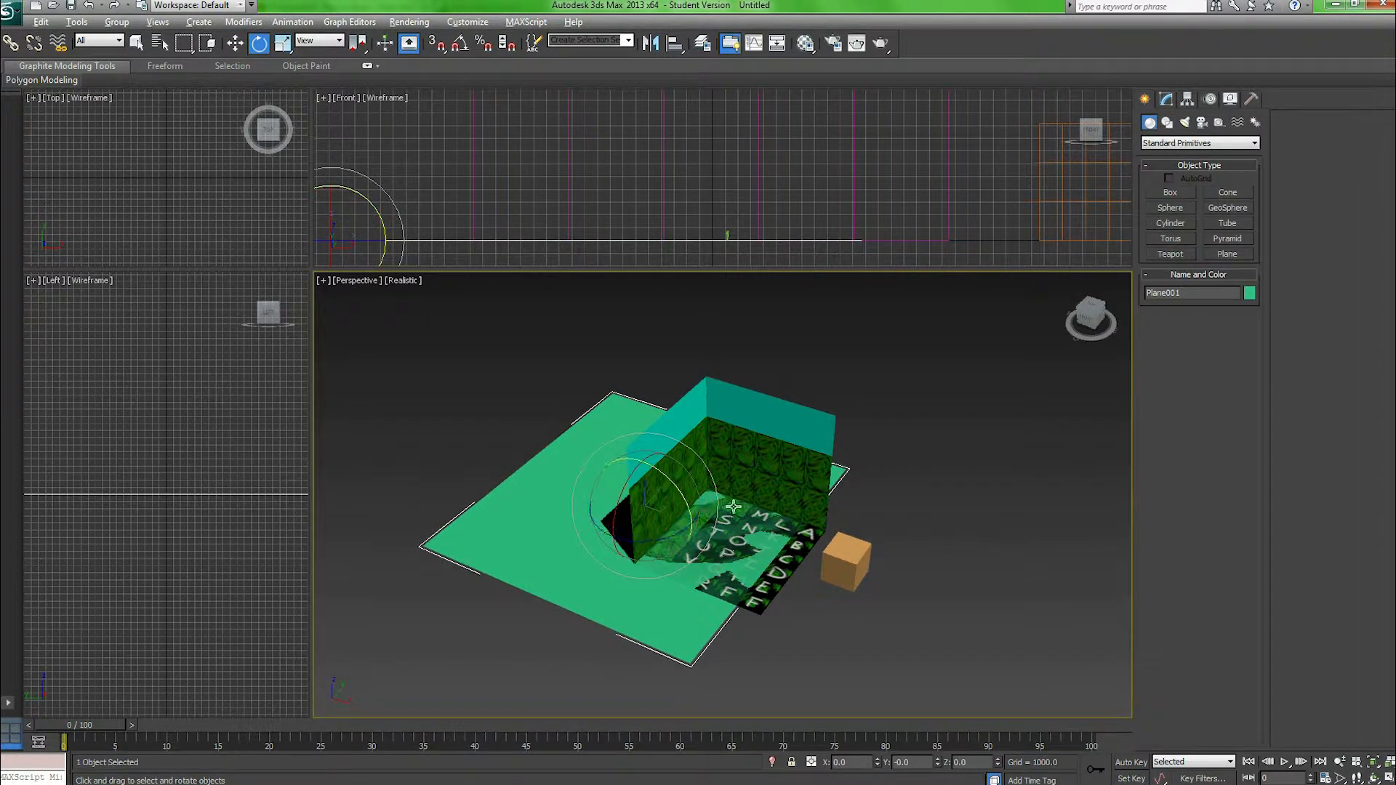
pyautogui.keyDown('alt'); pyautogui.moveTo(684, 557); pyautogui.dragTo(767, 473, button='middle'); pyautogui.keyUp('alt')
pyautogui.moveTo(696, 469); pyautogui.dragTo(740, 538)
pyautogui.moveTo(748, 499); pyautogui.dragTo(726, 532, button='middle')
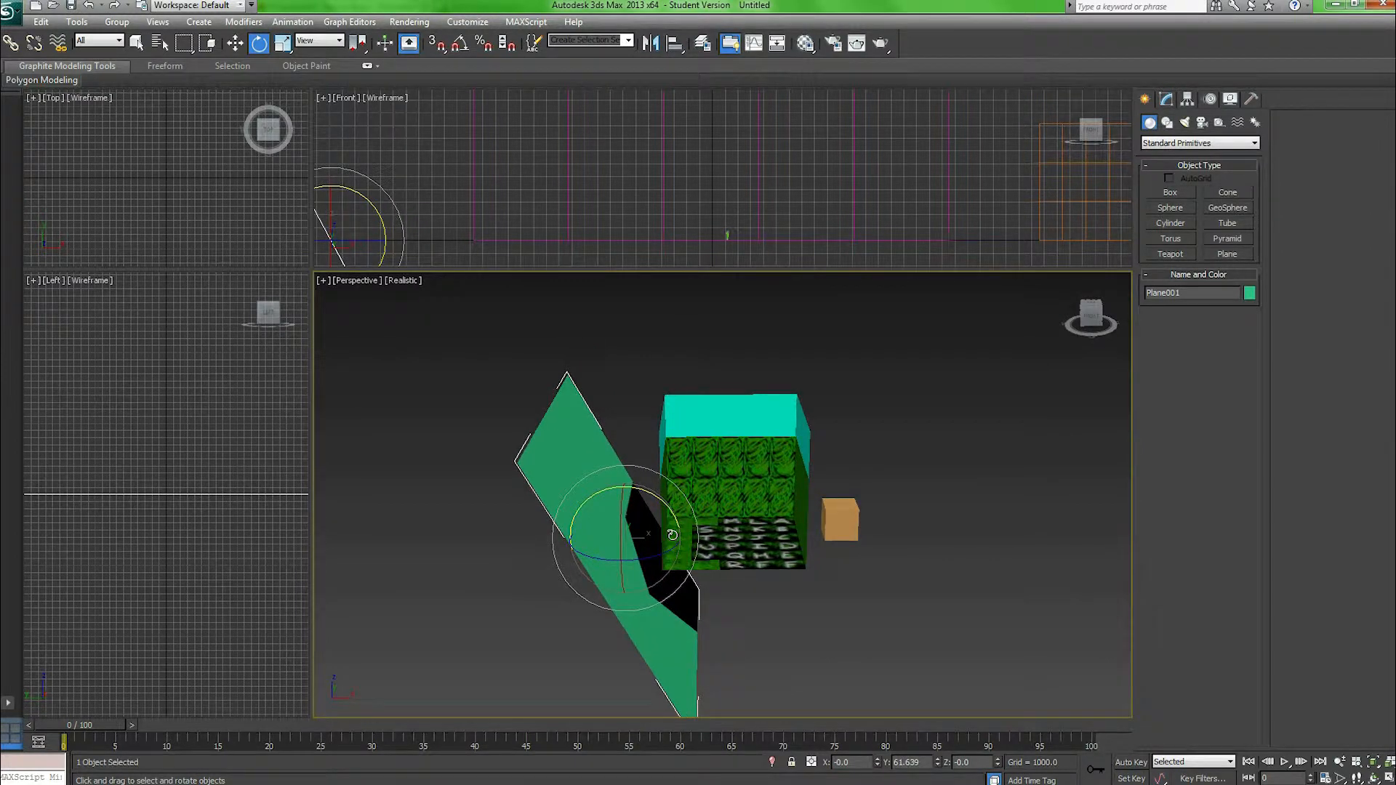
# Step: Move the tilted plane along X into the room, to about X -1065
pyautogui.press('w')
pyautogui.moveTo(680, 538); pyautogui.dragTo(747, 555)
pyautogui.keyDown('alt'); pyautogui.moveTo(748, 554); pyautogui.dragTo(713, 526, button='middle'); pyautogui.keyUp('alt')
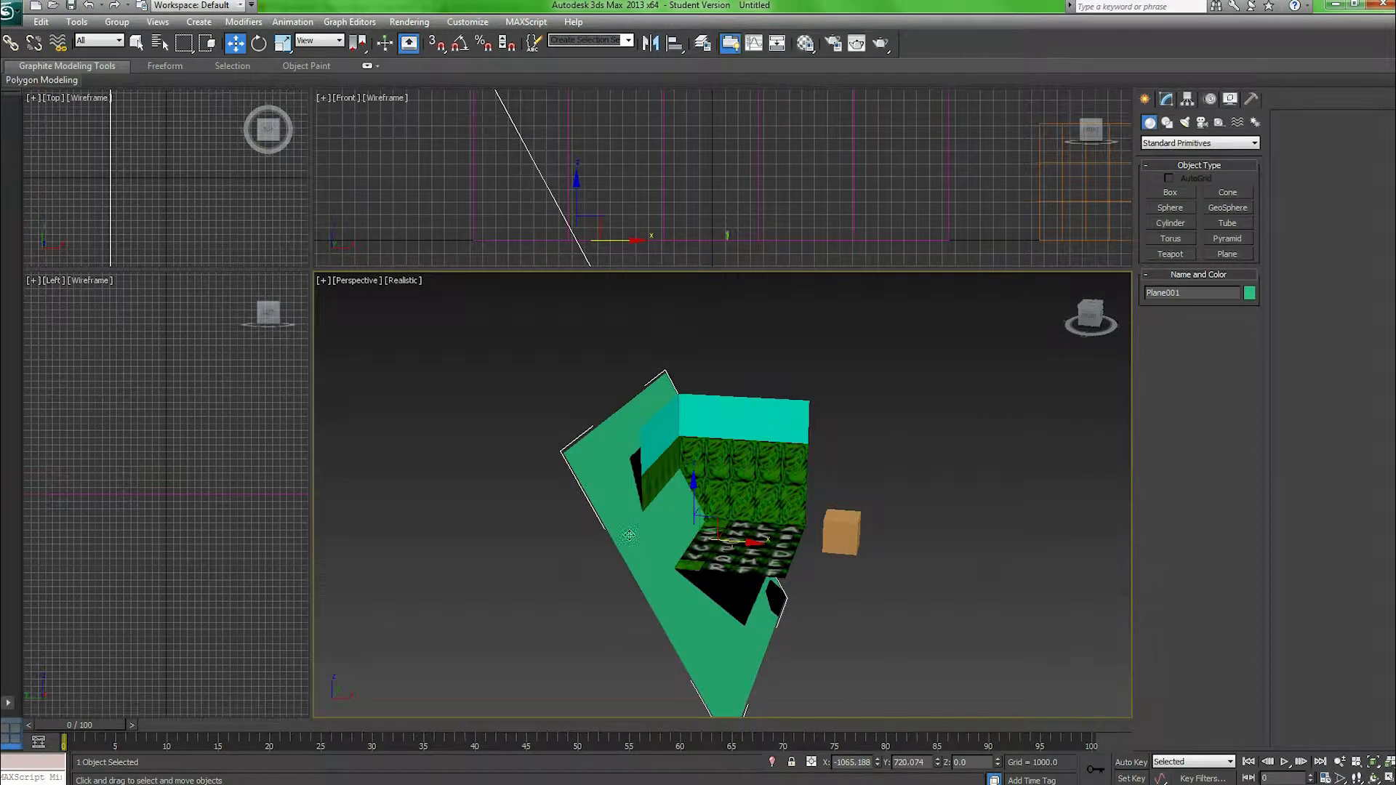
# Step: Review the tilted plane's object properties without changing any settings
pyautogui.rightClick(631, 535)
pyautogui.click(697, 618)
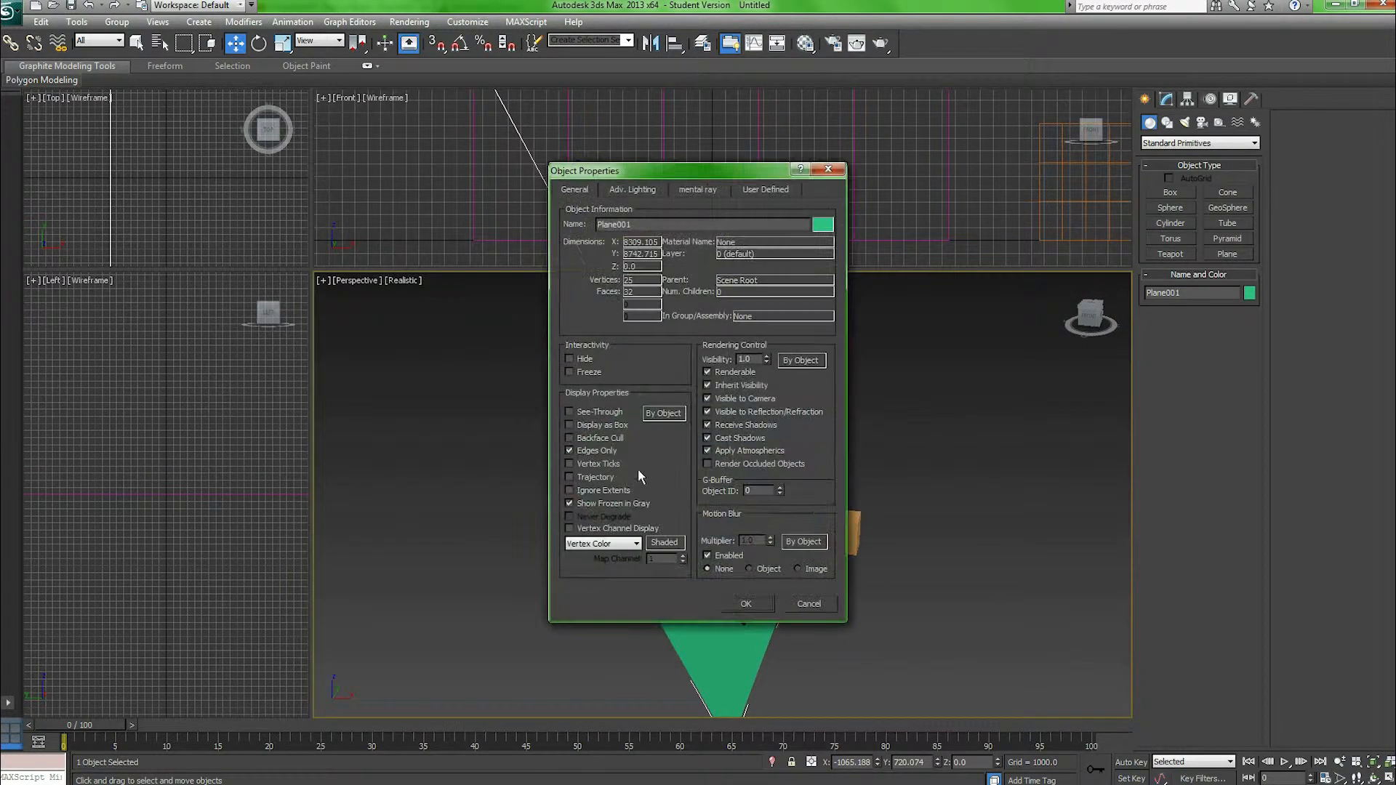
pyautogui.click(742, 604)
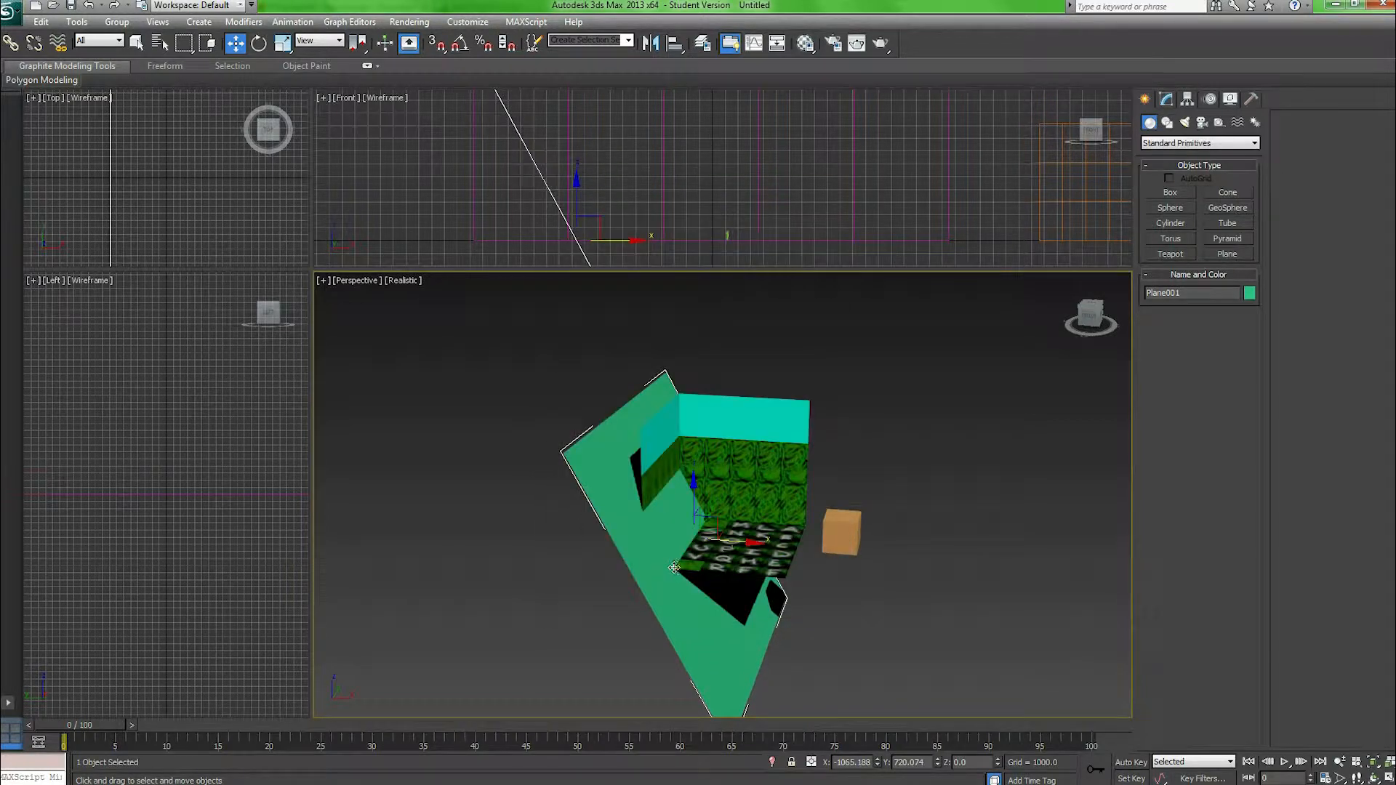
pyautogui.keyDown('alt'); pyautogui.moveTo(687, 547); pyautogui.dragTo(670, 523, button='middle'); pyautogui.keyUp('alt')
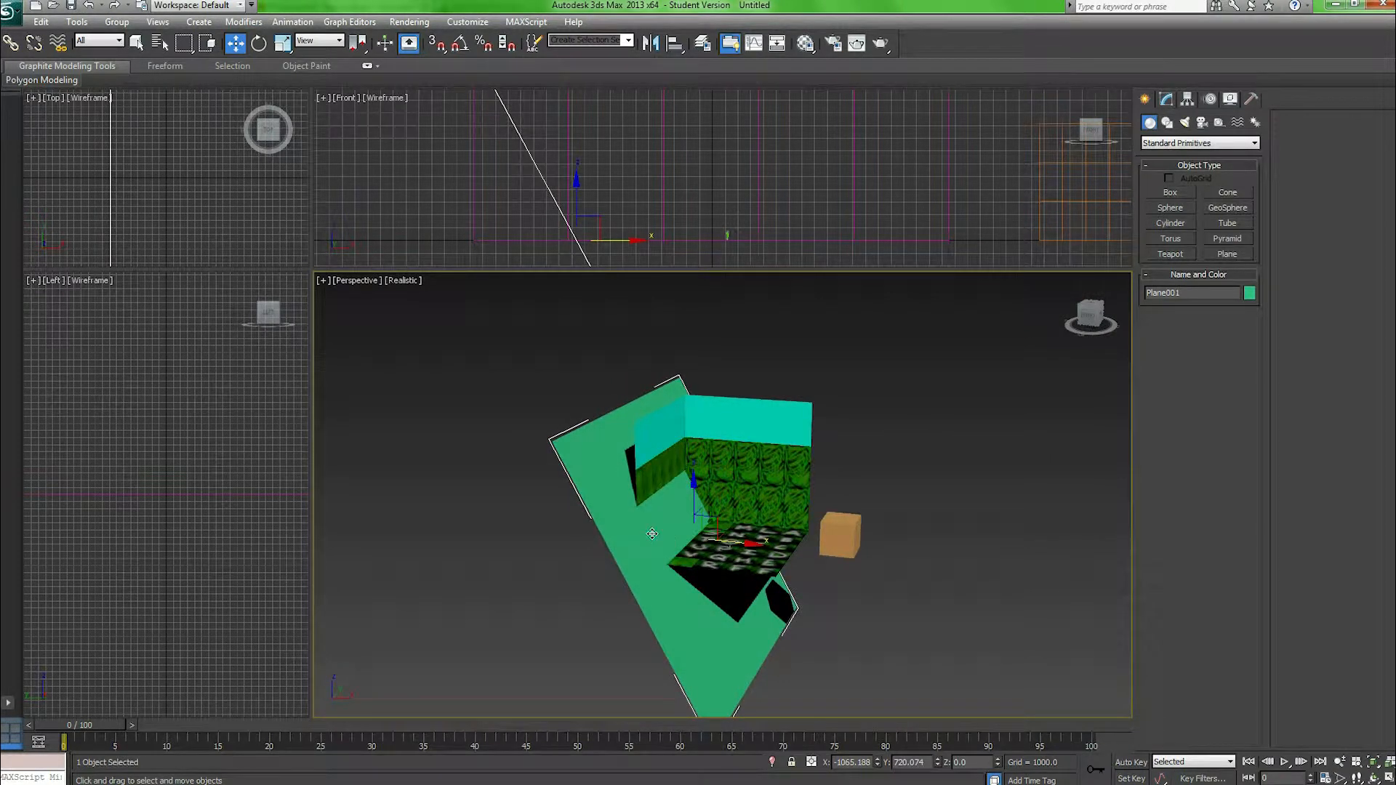
# Step: Rename the tilted plane as water!$ and deselect it
pyautogui.doubleClick(1197, 290)
pyautogui.write('water')
pyautogui.moveTo(927, 474); pyautogui.dragTo(924, 433, button='middle')
pyautogui.click(925, 433)
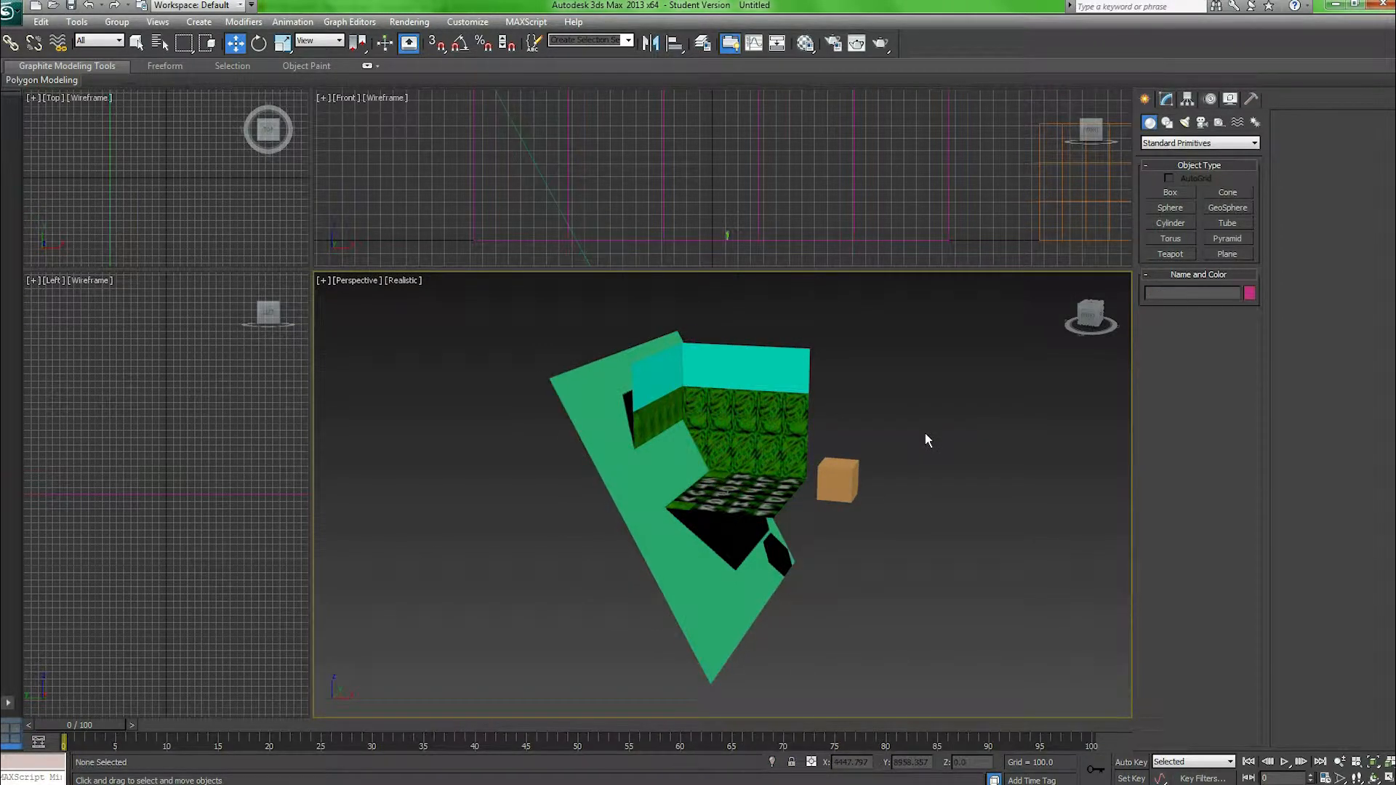
# Step: Check the Water sub-material in slot 25 and apply the parent ManyTextures material to the tilted plane
pyautogui.press('m')
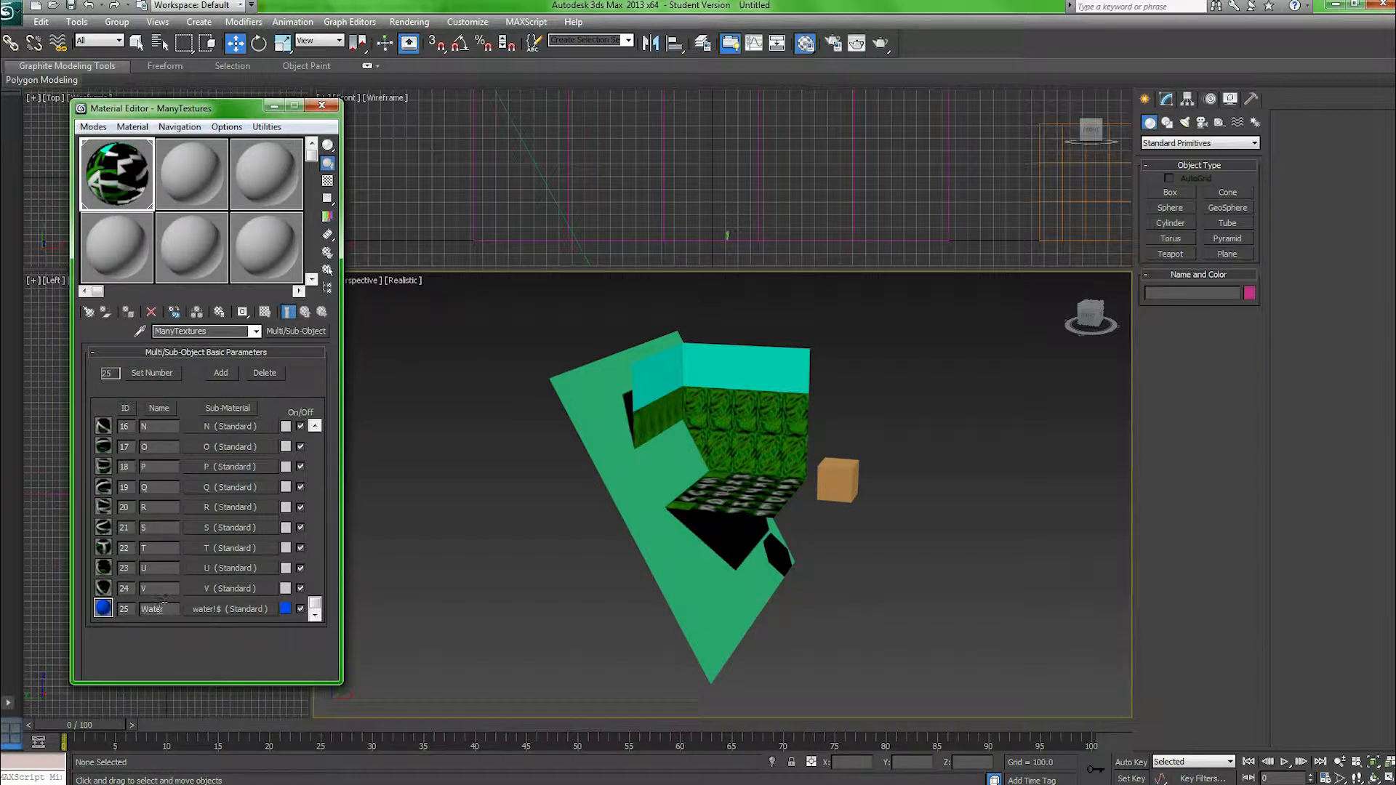
pyautogui.click(225, 609)
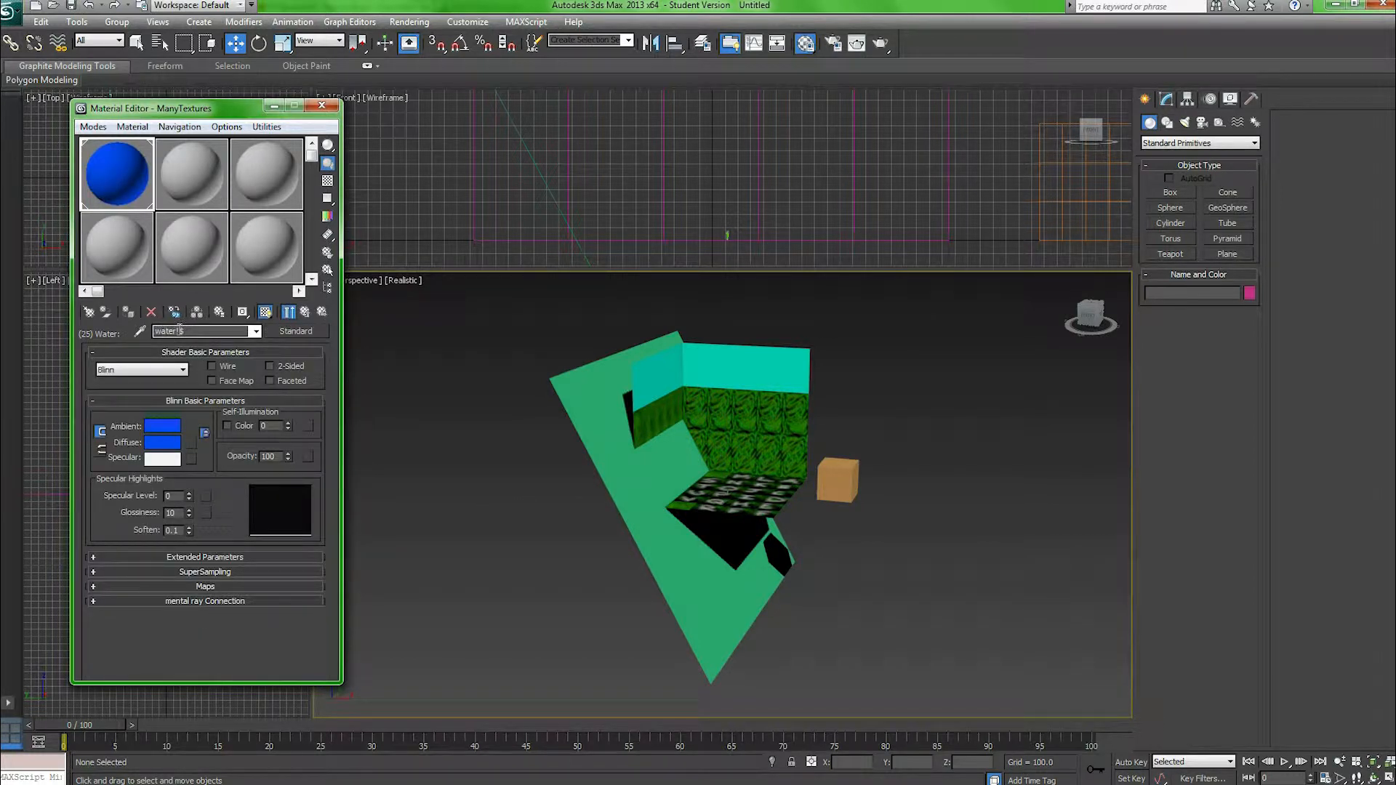
pyautogui.click(289, 313)
pyautogui.moveTo(116, 174); pyautogui.dragTo(676, 547)
pyautogui.click(228, 610)
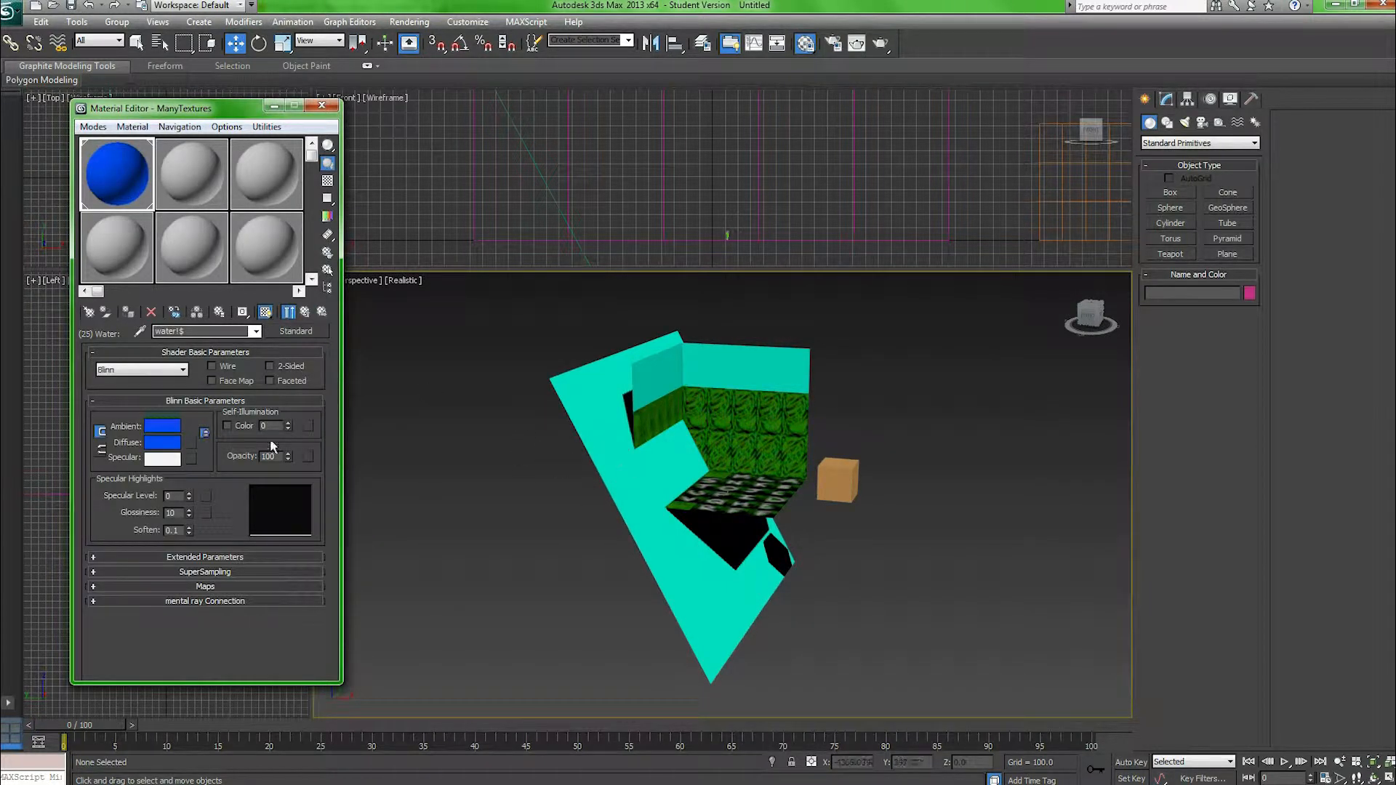
pyautogui.click(304, 311)
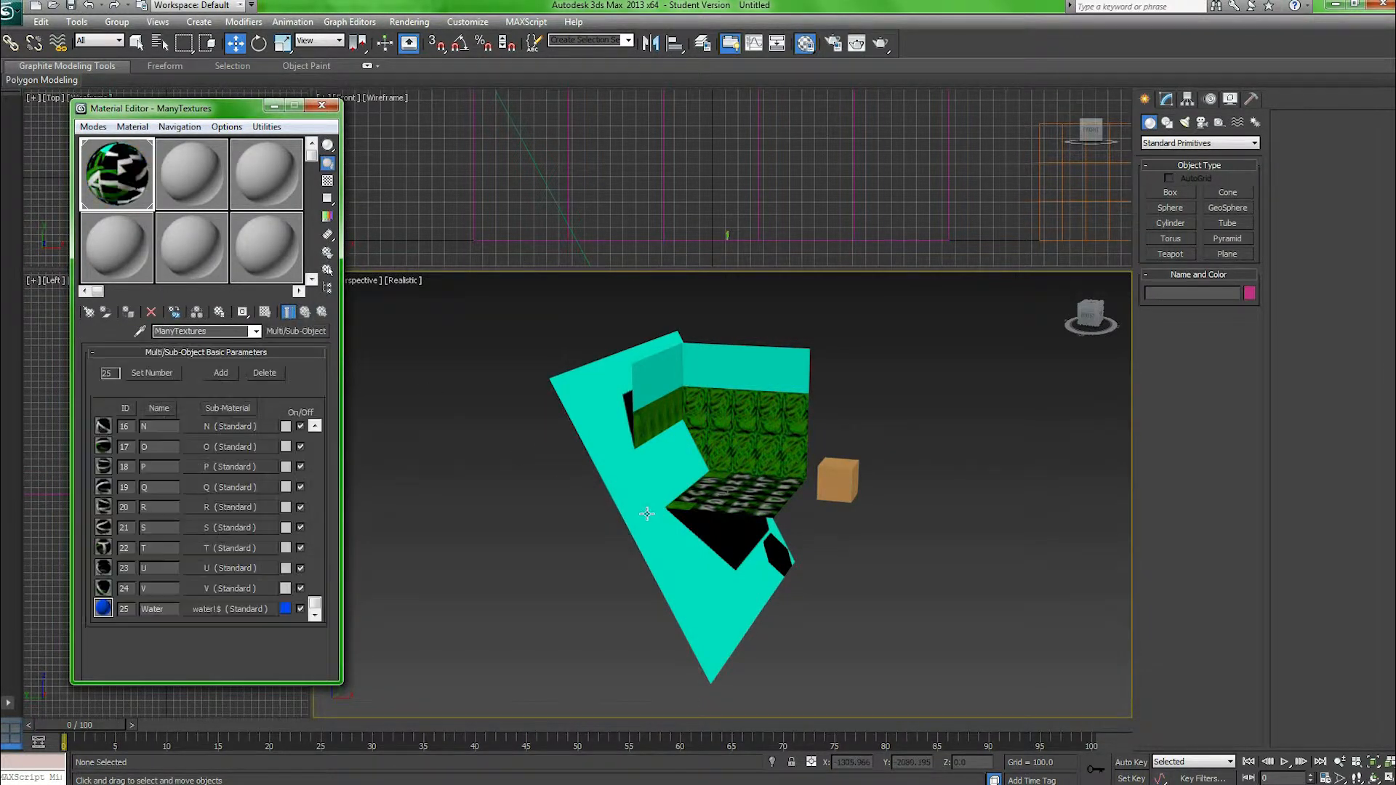
# Step: Convert the water!$ plane to an Editable Mesh
pyautogui.click(647, 509)
pyautogui.rightClick(647, 508)
pyautogui.moveTo(764, 643)
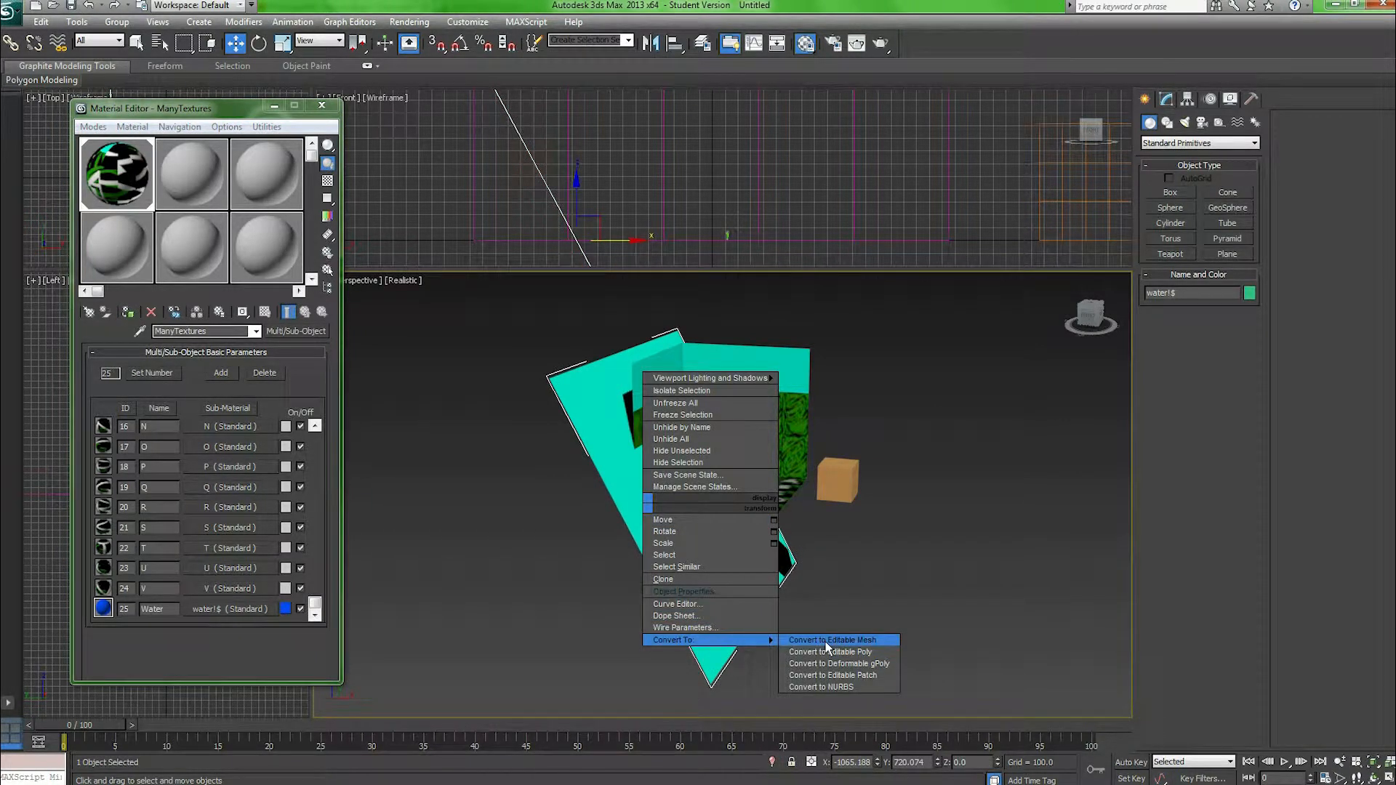
pyautogui.click(788, 643)
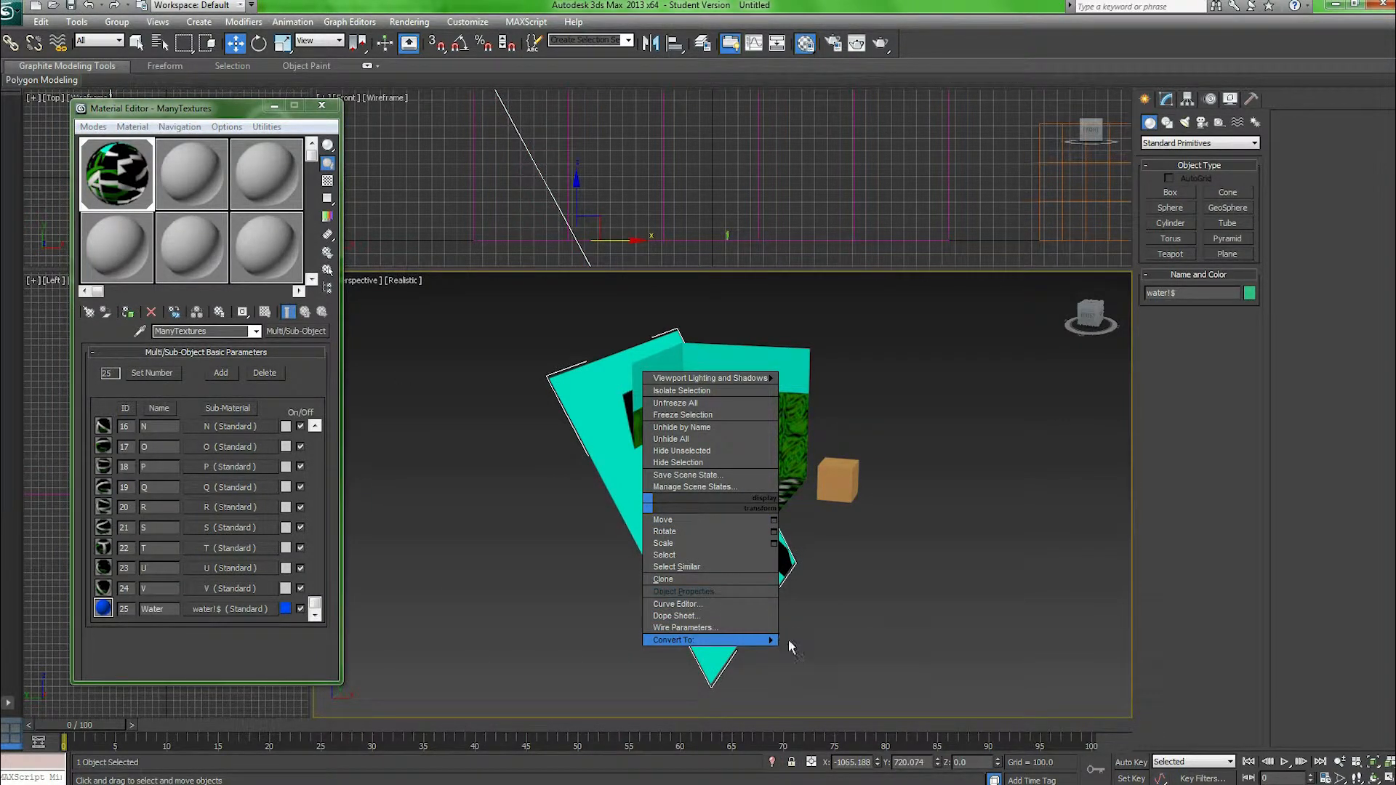
pyautogui.press('e')
pyautogui.rightClick(718, 575)
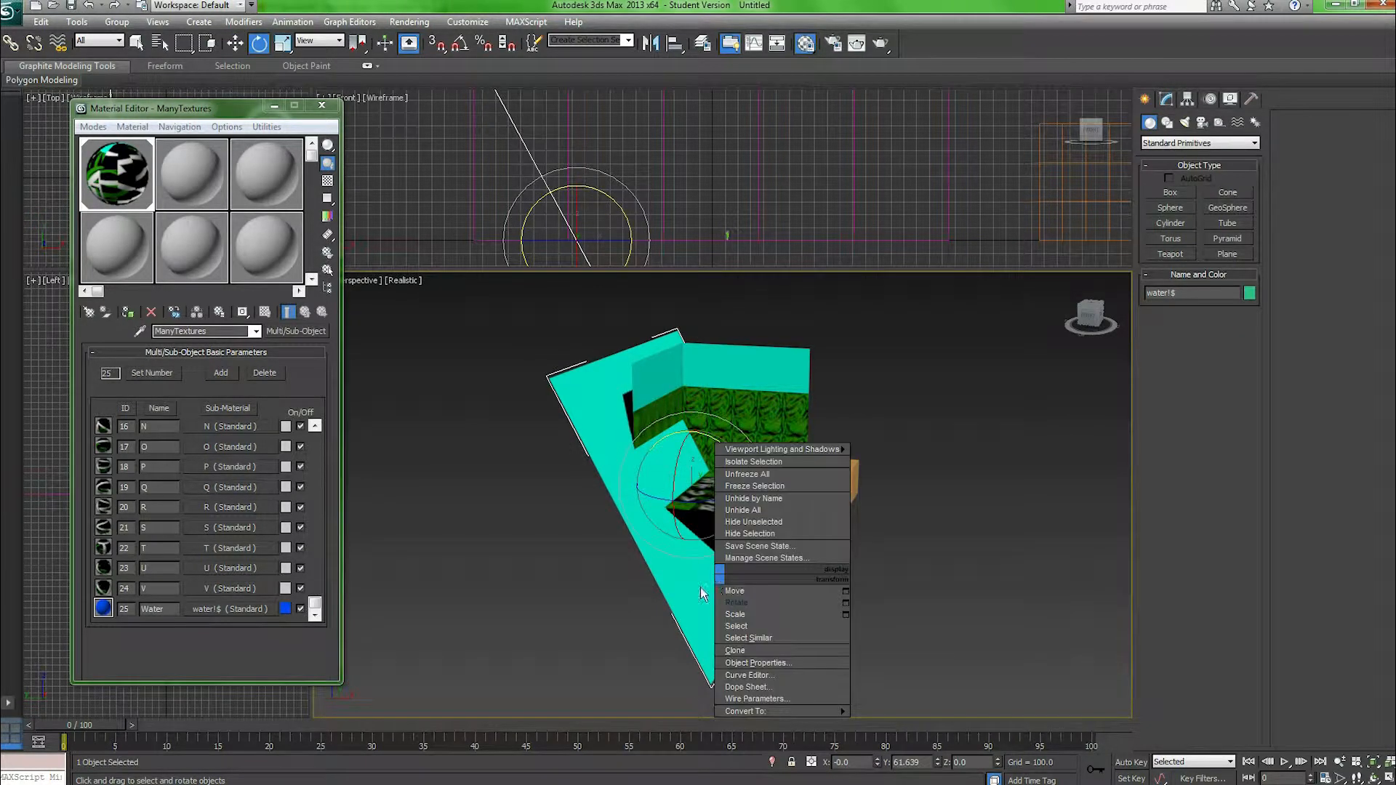
pyautogui.moveTo(808, 712)
pyautogui.click(860, 712)
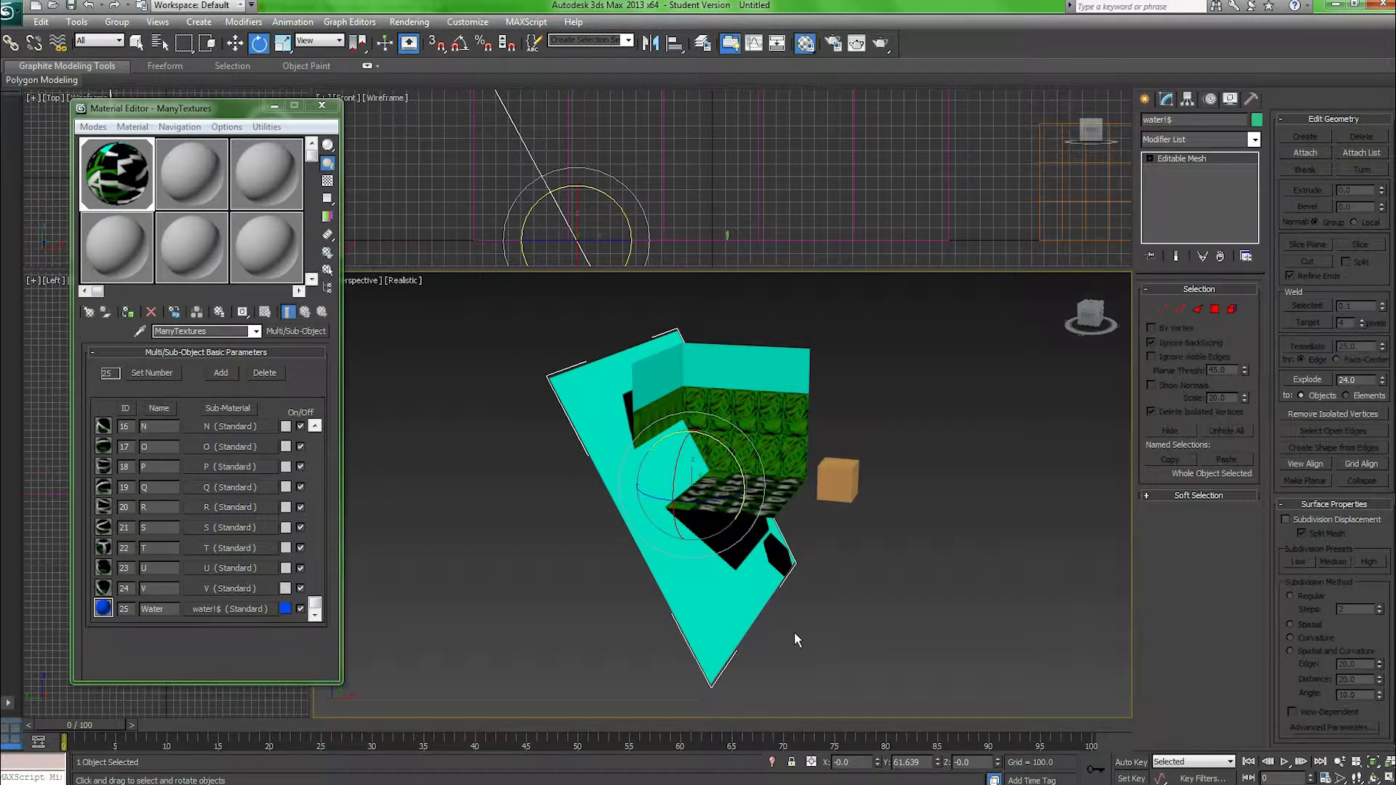
# Step: Assign material ID 25 (Water) to all of the water!$ plane's polygons and close the Material Editor
pyautogui.click(1216, 311)
pyautogui.hotkey('ctrl', 'a')
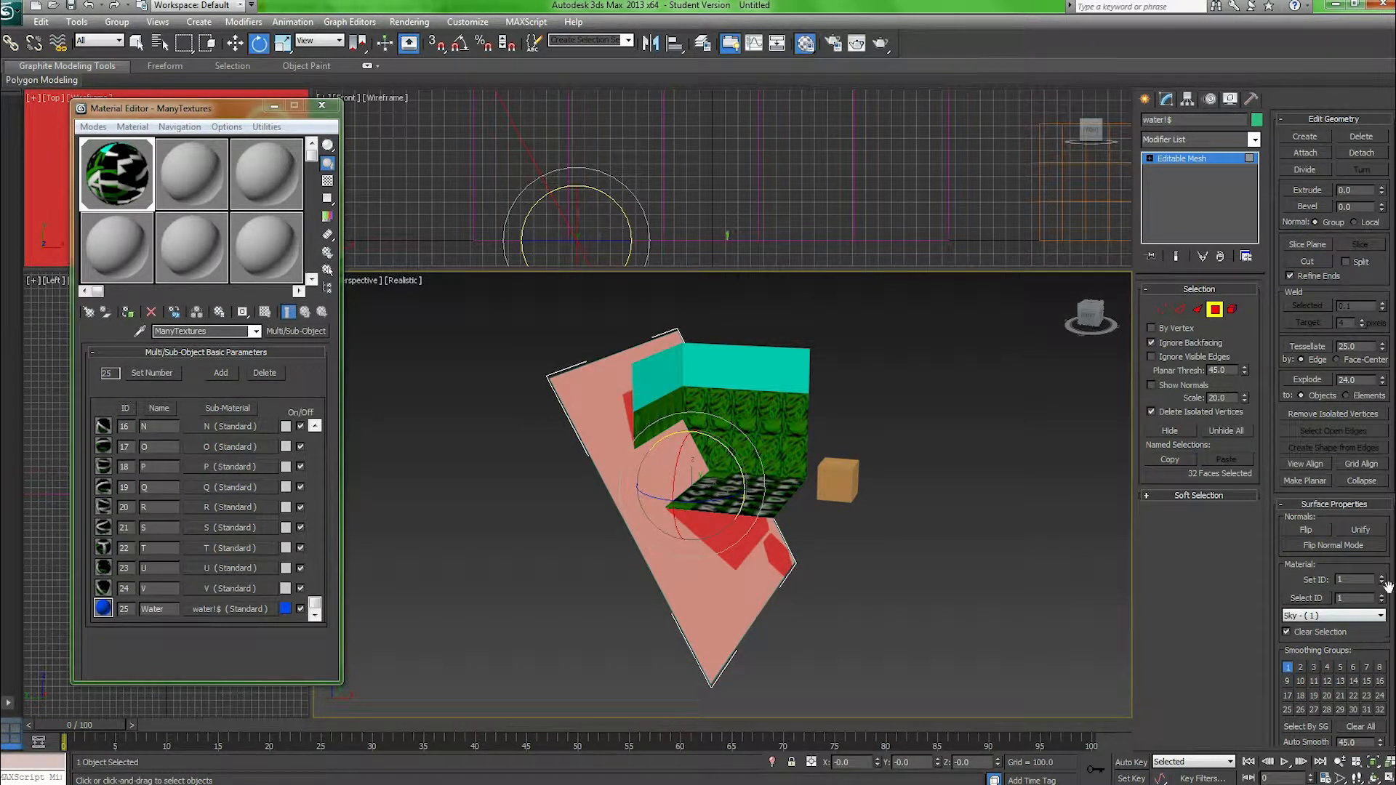
pyautogui.write('26')
pyautogui.press('Return')
pyautogui.click(823, 579)
pyautogui.moveTo(823, 580); pyautogui.dragTo(723, 650, button='middle')
pyautogui.moveTo(726, 576); pyautogui.dragTo(745, 526, button='middle')
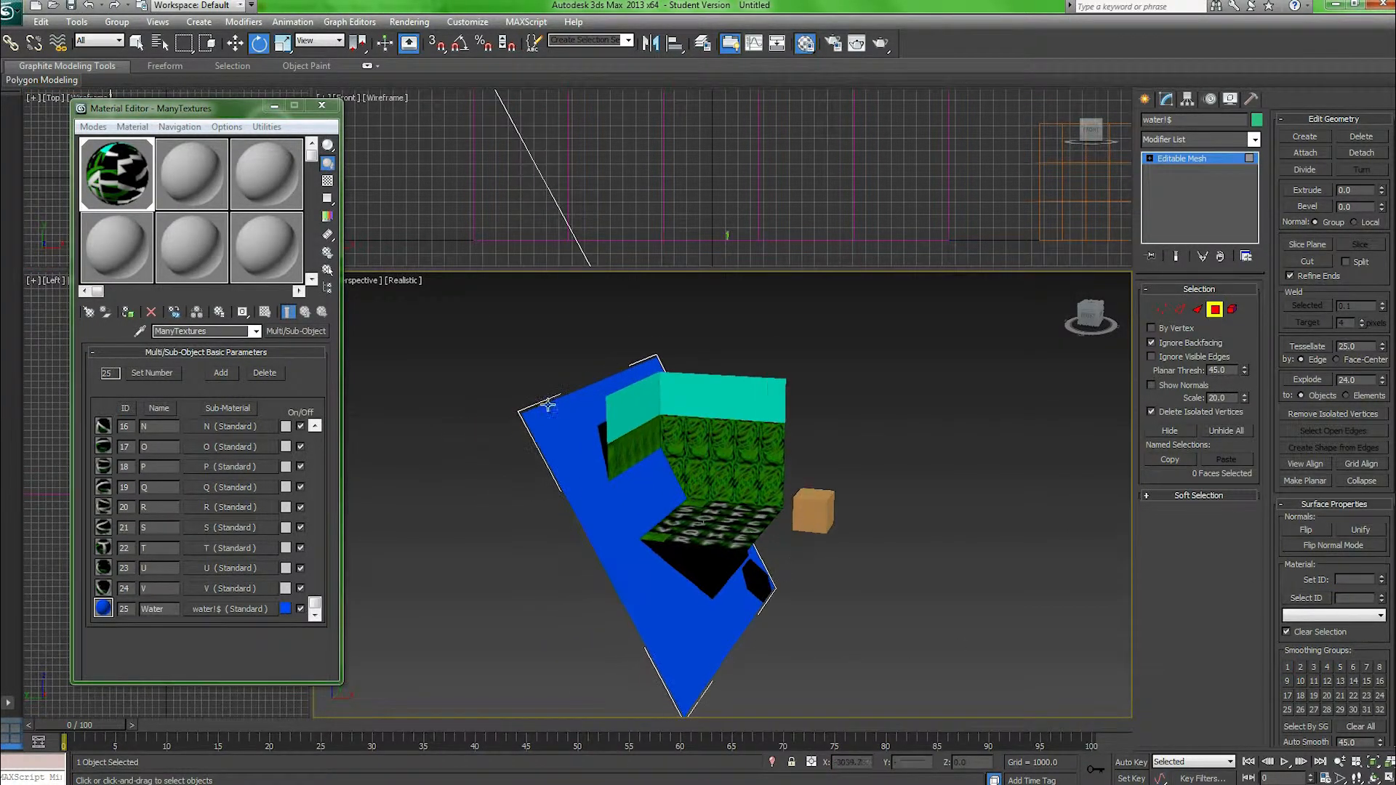
pyautogui.click(315, 107)
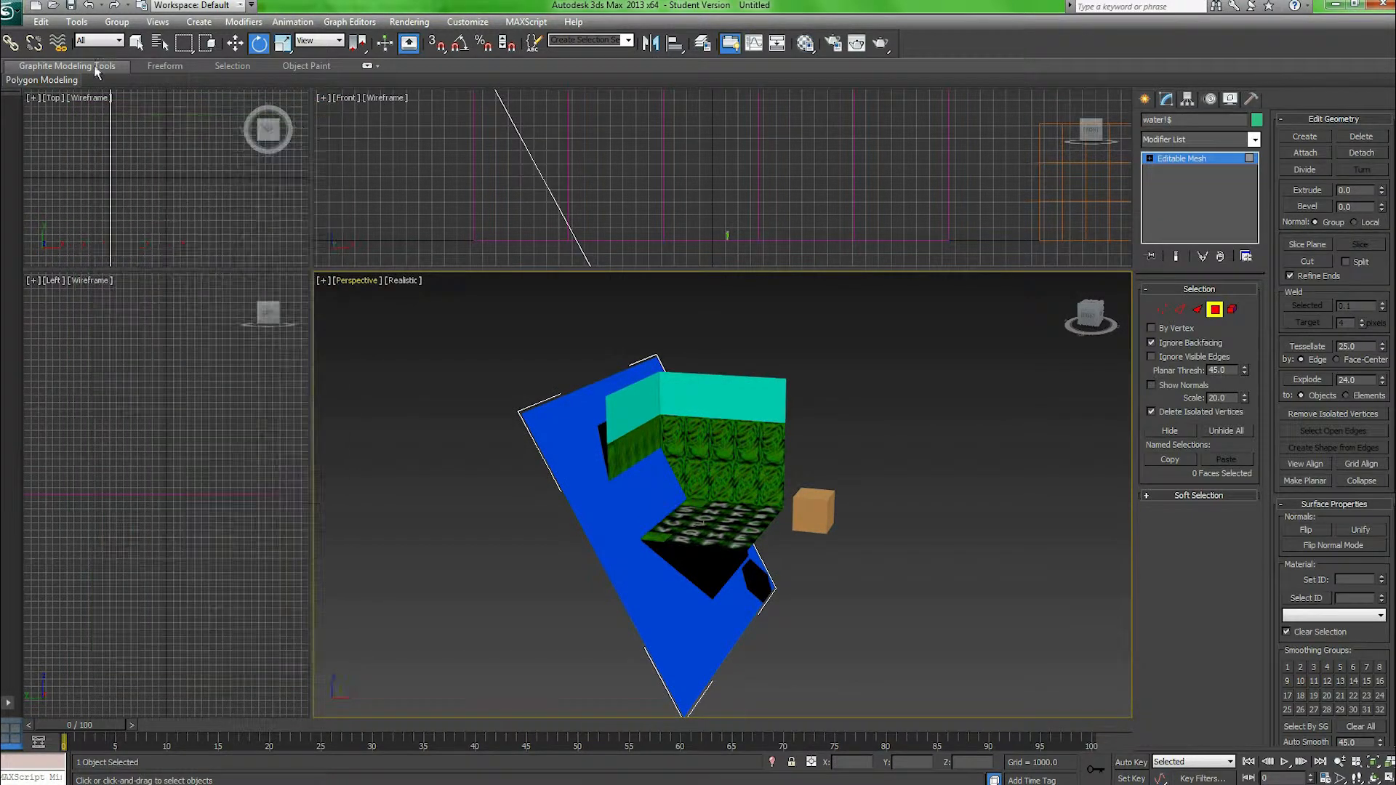
pyautogui.click(11, 43)
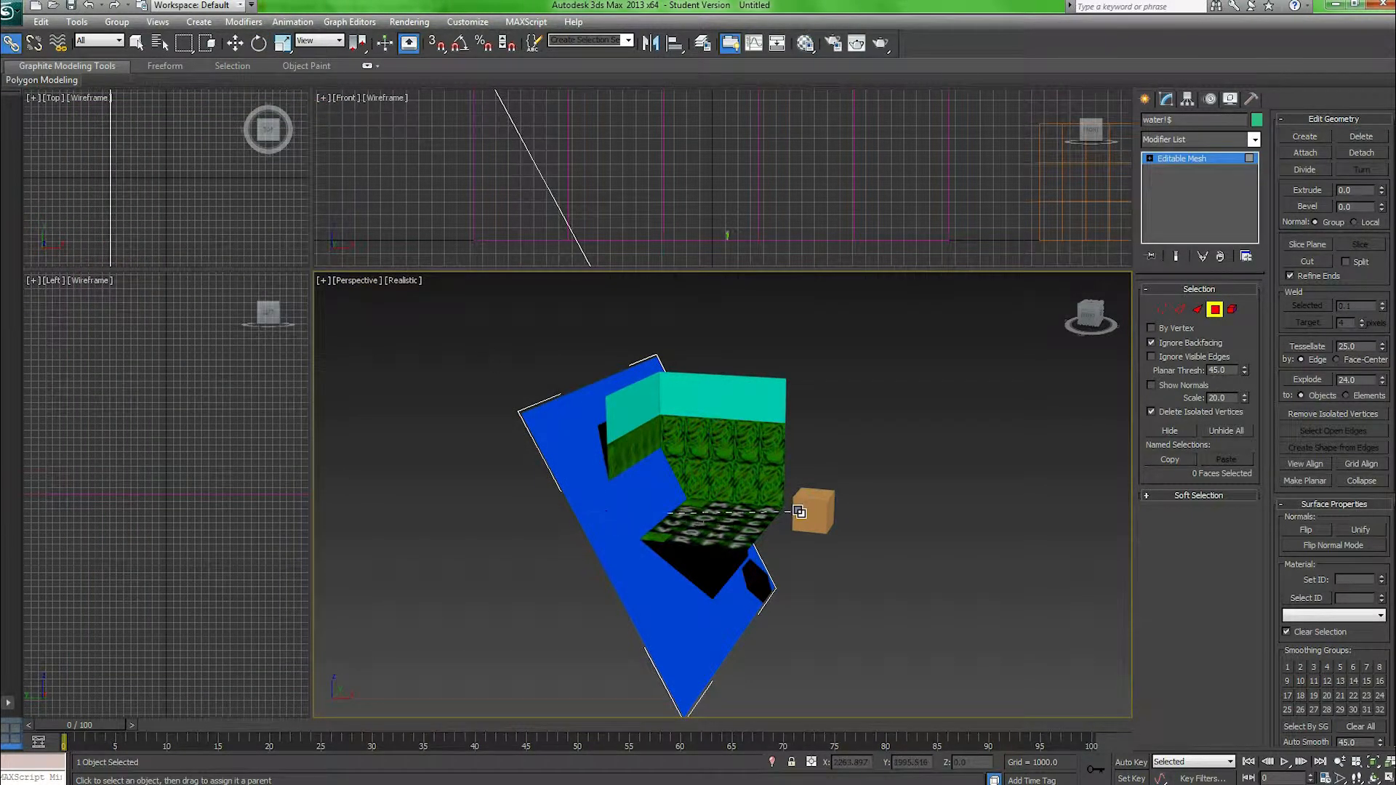
pyautogui.moveTo(858, 572); pyautogui.dragTo(739, 557, button='middle')
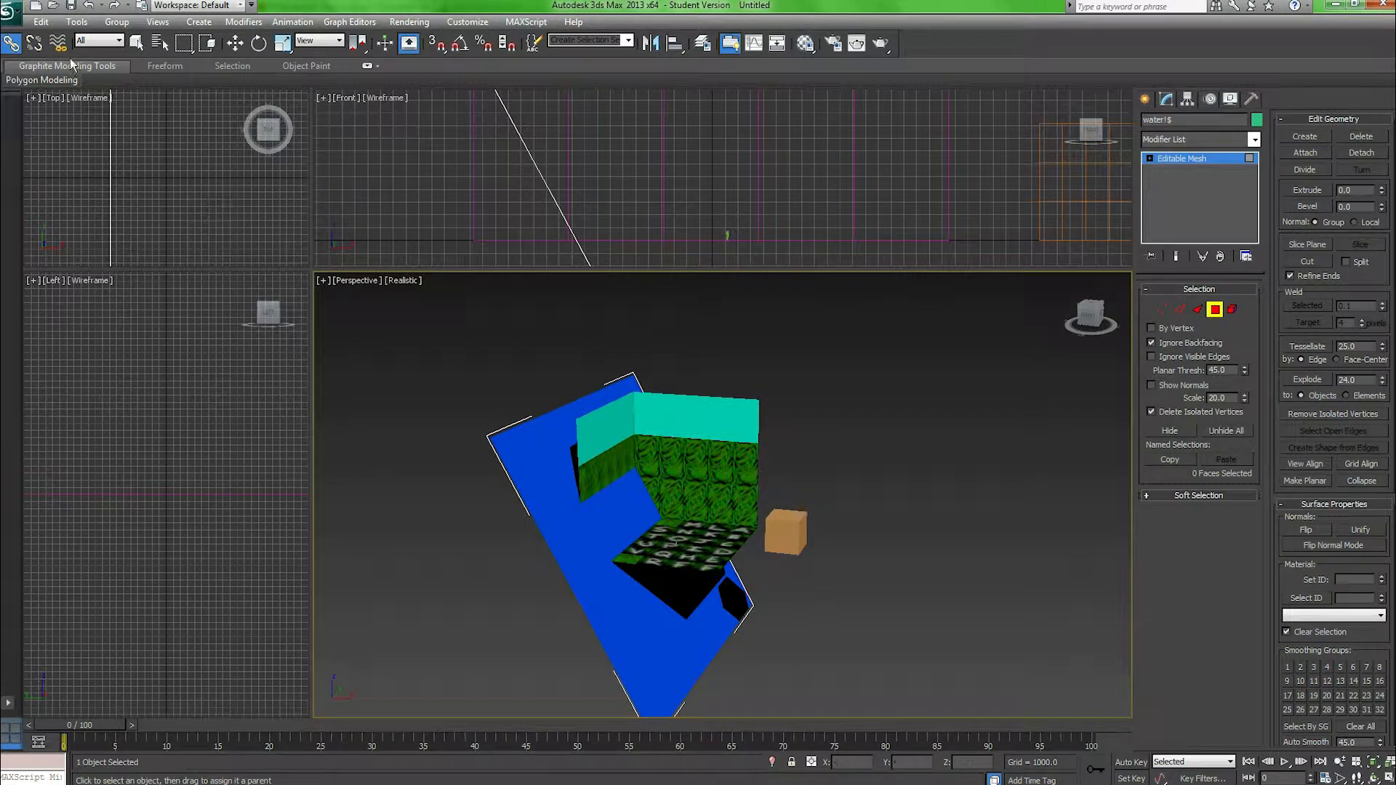
# Step: Run the BlueStreak JMS Model Exporter script
pyautogui.click(526, 22)
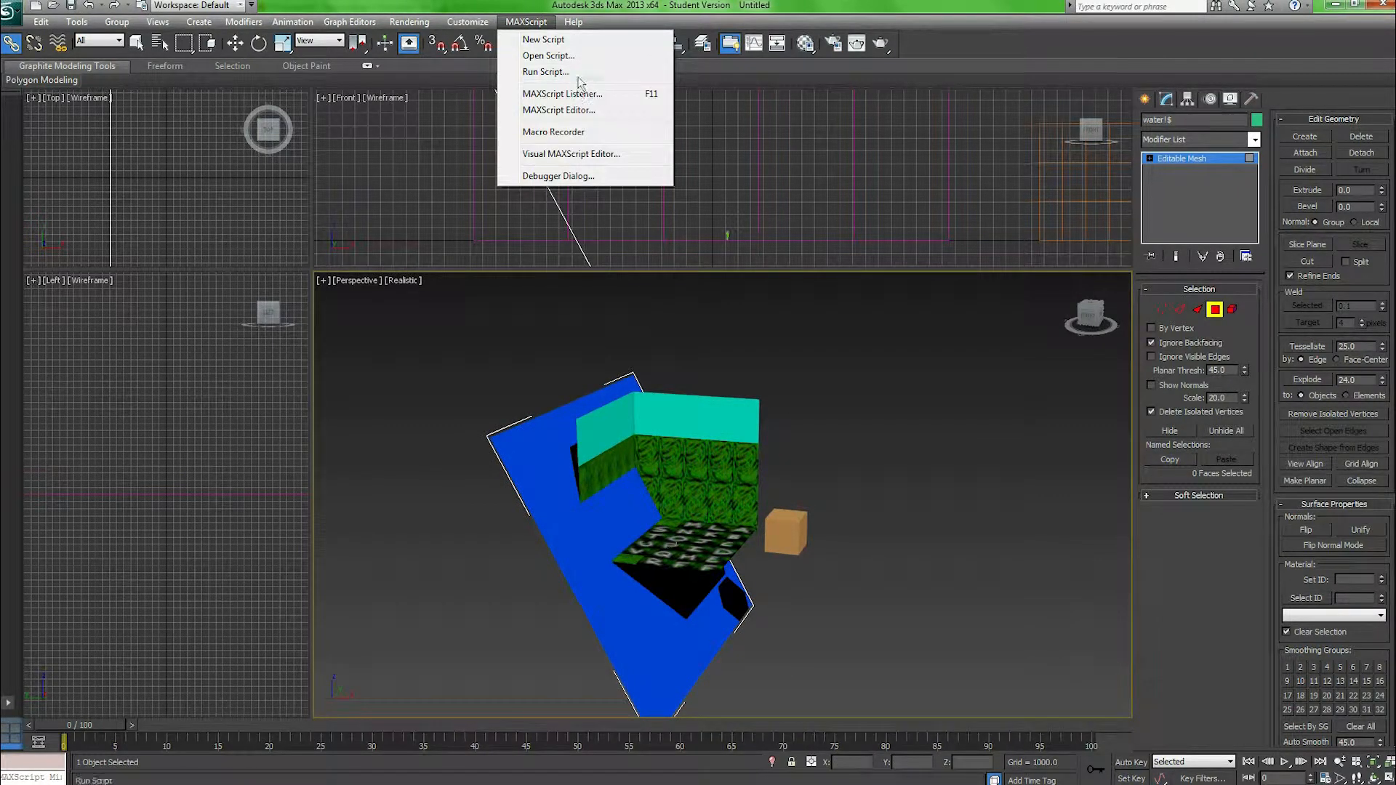
pyautogui.click(552, 72)
pyautogui.doubleClick(172, 111)
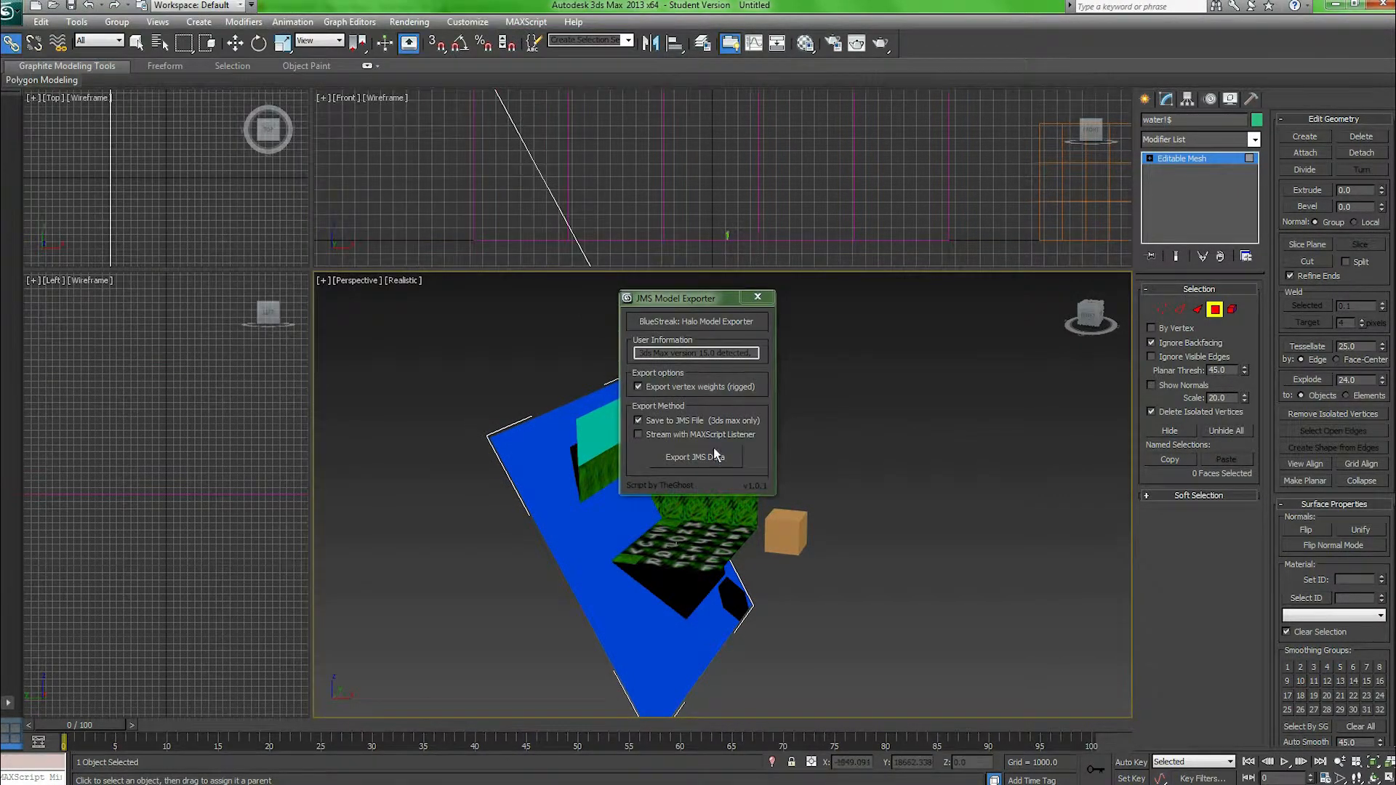
# Step: Export the model as MT.jms into Halo Custom Edition's data\levels\MT\models folder, replacing the existing file, and close the exporter
pyautogui.click(713, 455)
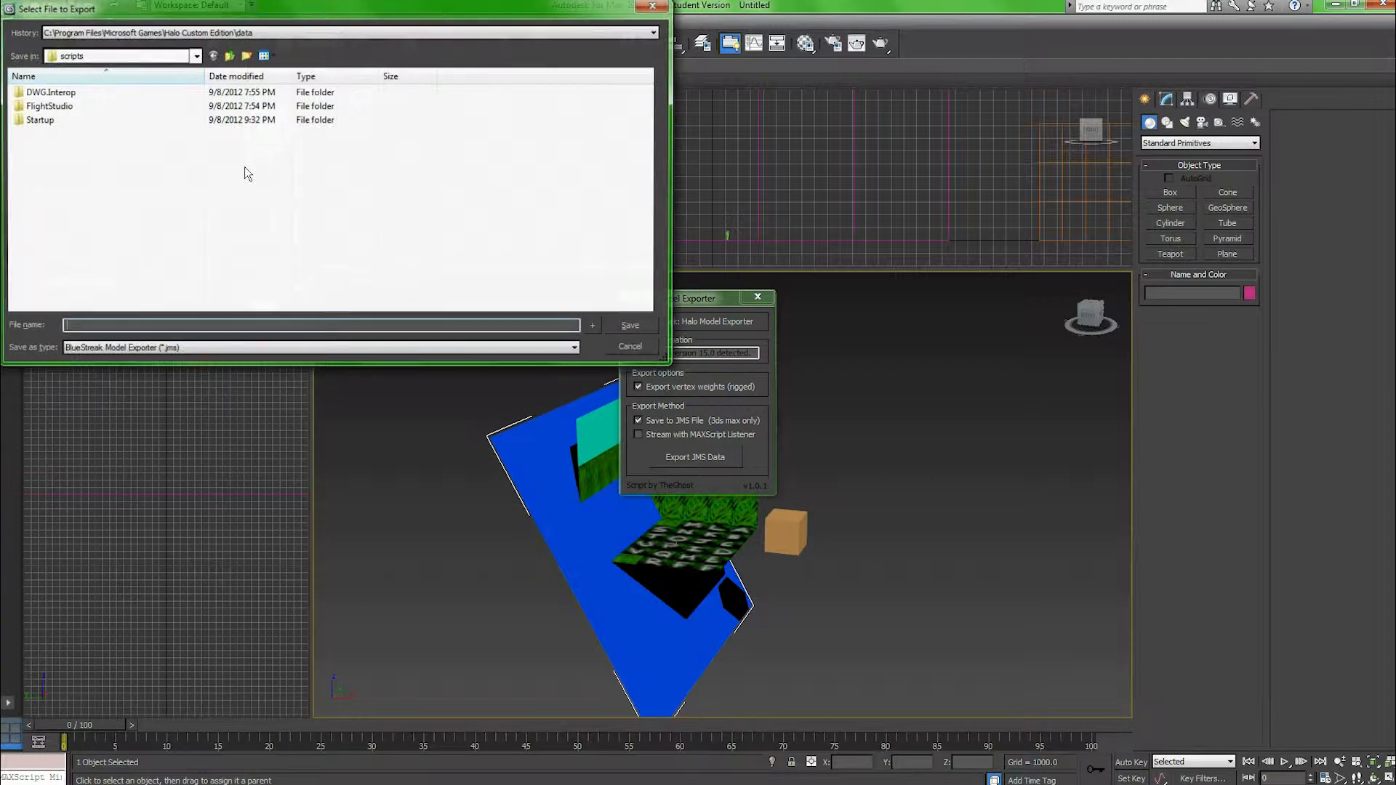
pyautogui.click(236, 32)
pyautogui.click(263, 93)
pyautogui.click(224, 57)
pyautogui.click(223, 56)
pyautogui.doubleClick(138, 246)
pyautogui.doubleClick(40, 105)
pyautogui.doubleClick(98, 92)
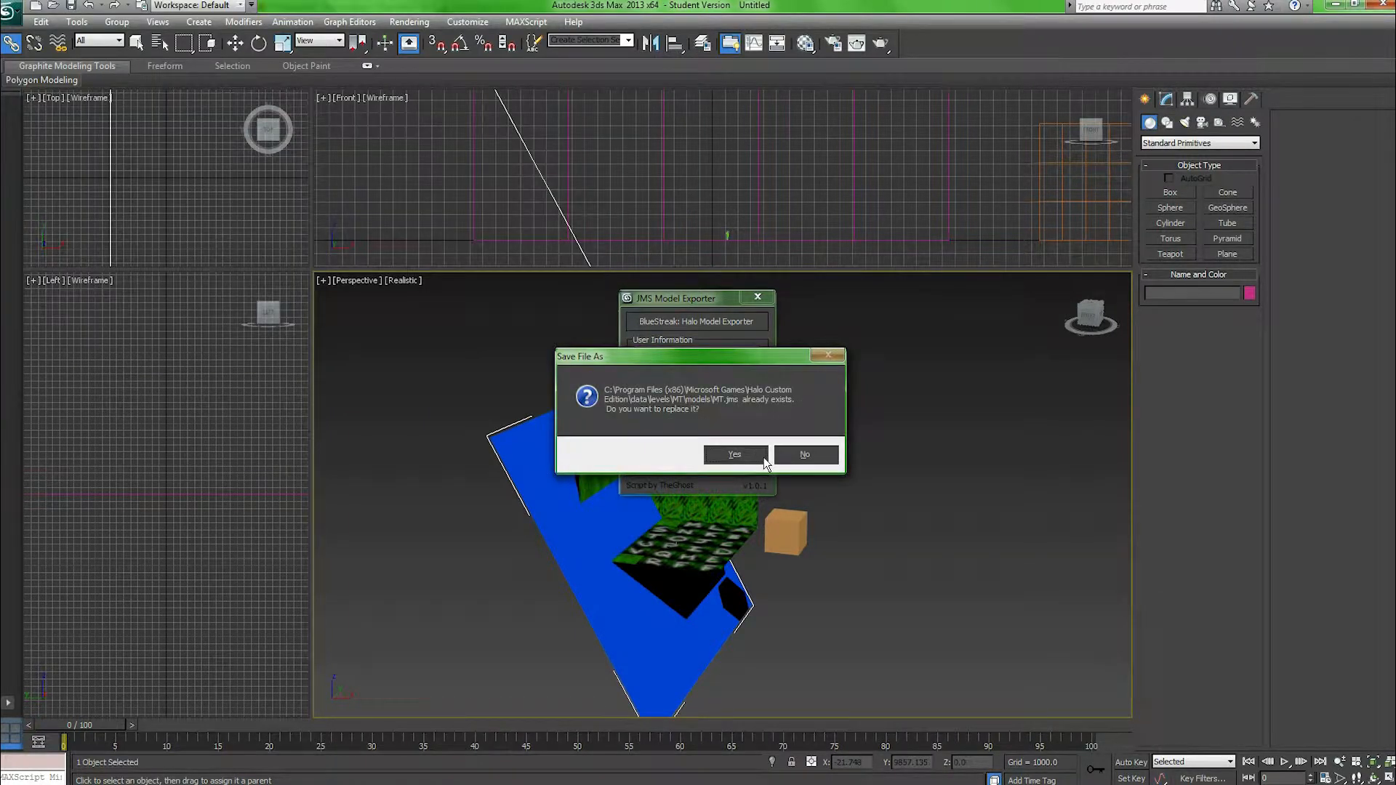
pyautogui.click(764, 459)
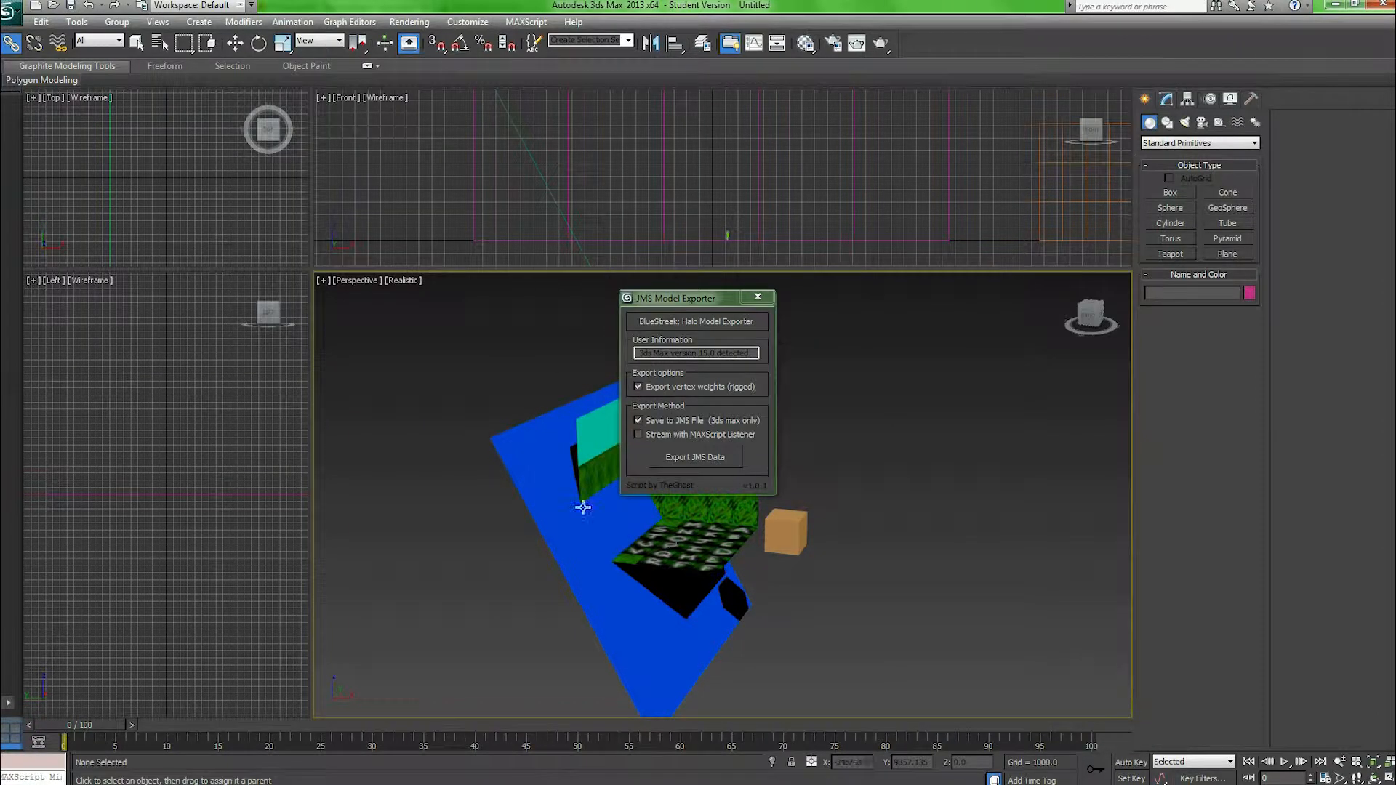
pyautogui.click(757, 296)
pyautogui.moveTo(379, 651); pyautogui.dragTo(530, 578, button='middle')
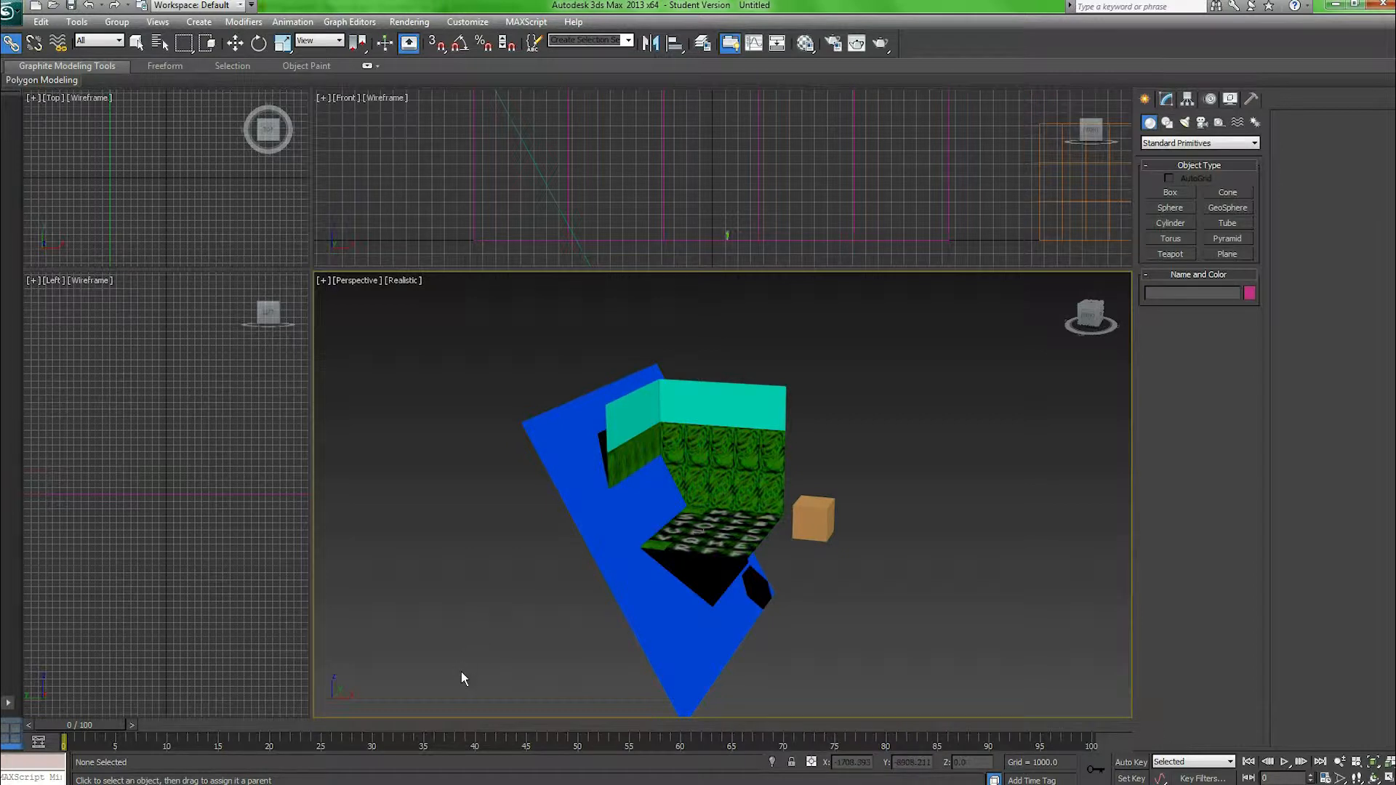
# Step: Switch to the Halo folder in Windows Explorer, launch guerilla.exe and minimize its window
pyautogui.moveTo(115, 783)
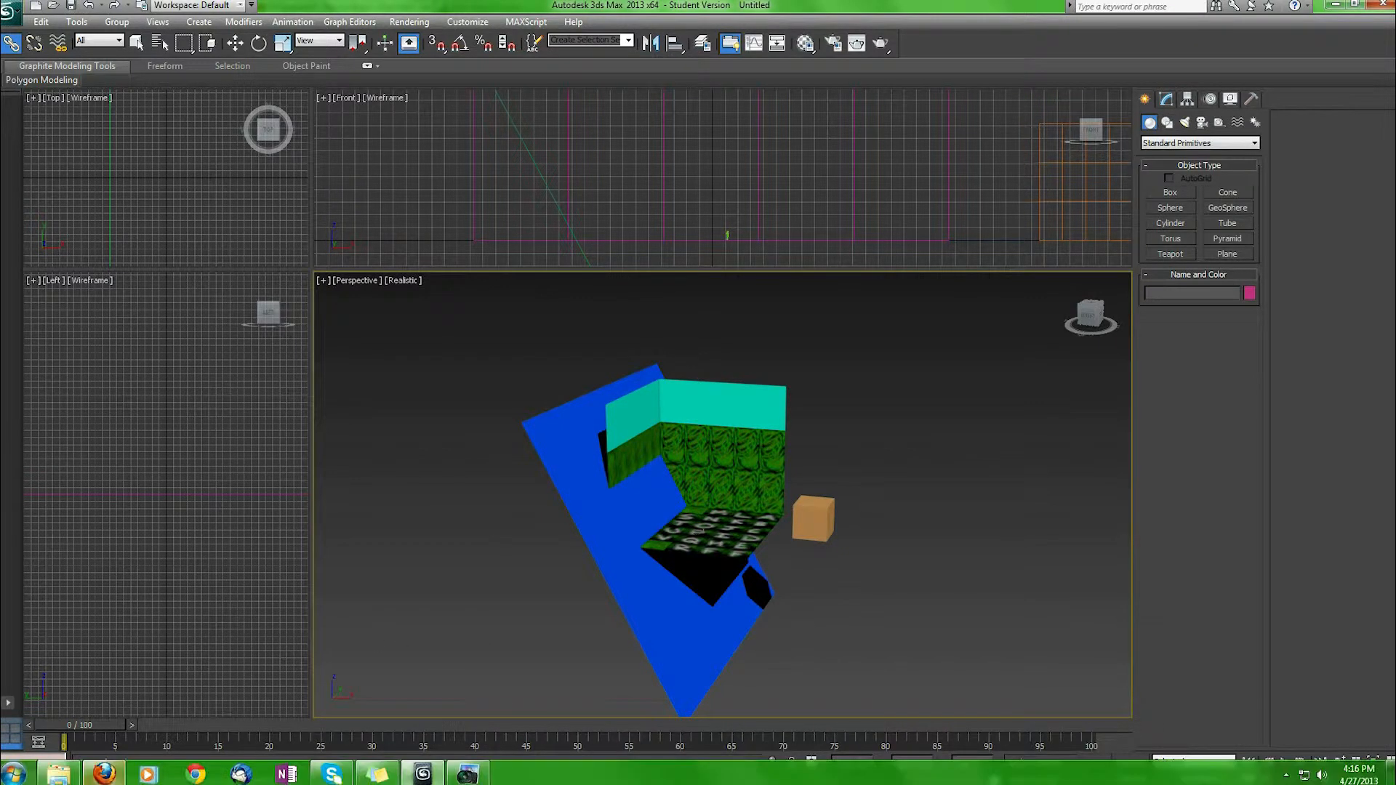
pyautogui.moveTo(61, 779)
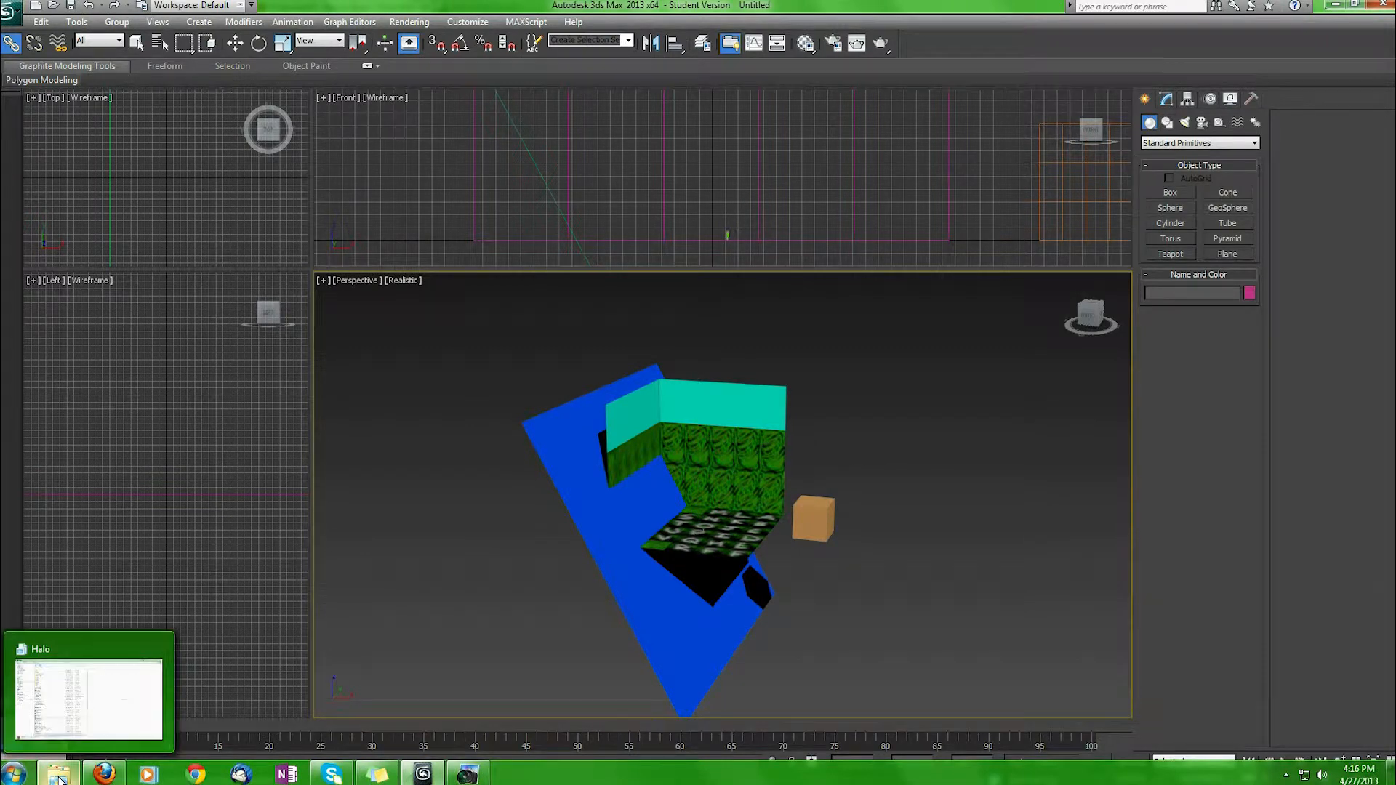
pyautogui.click(88, 694)
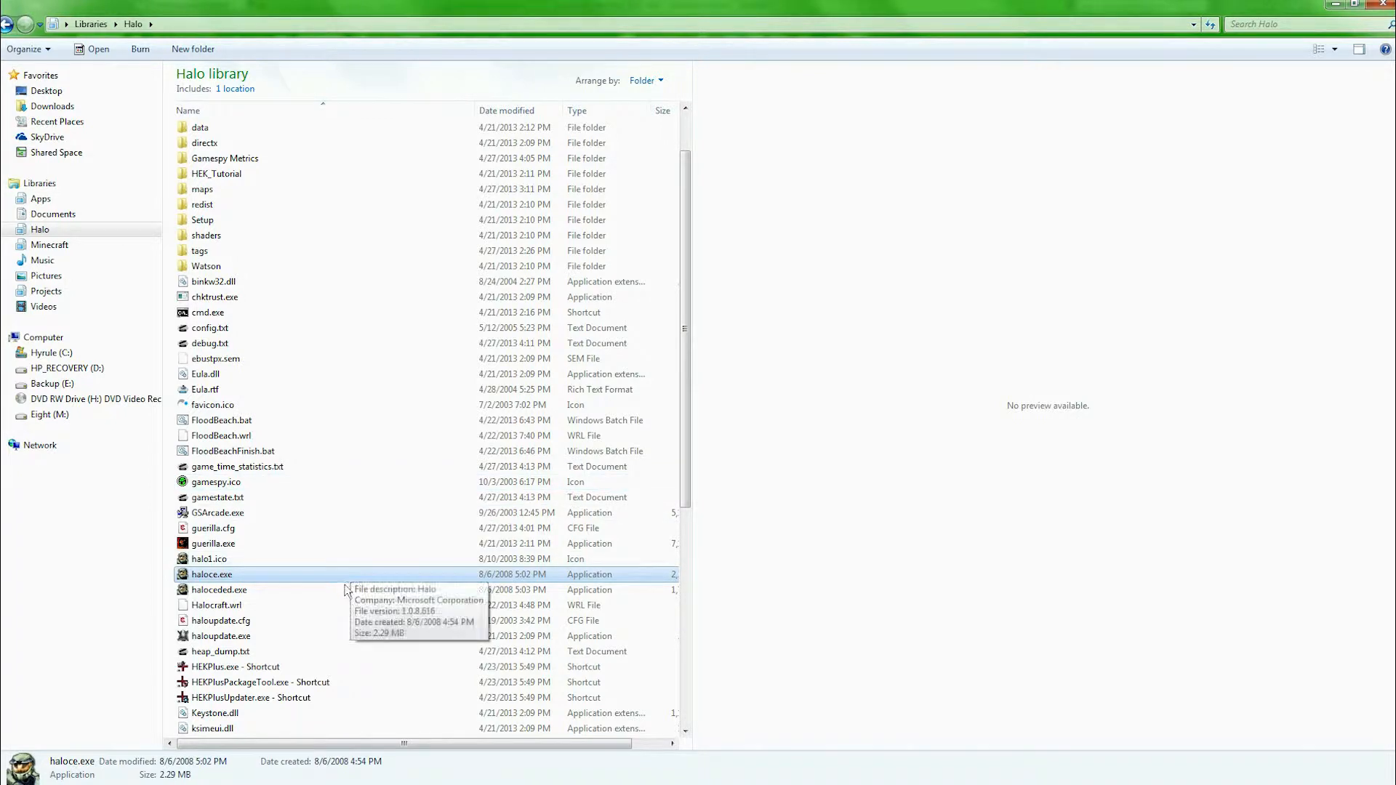
pyautogui.click(352, 557)
pyautogui.doubleClick(350, 543)
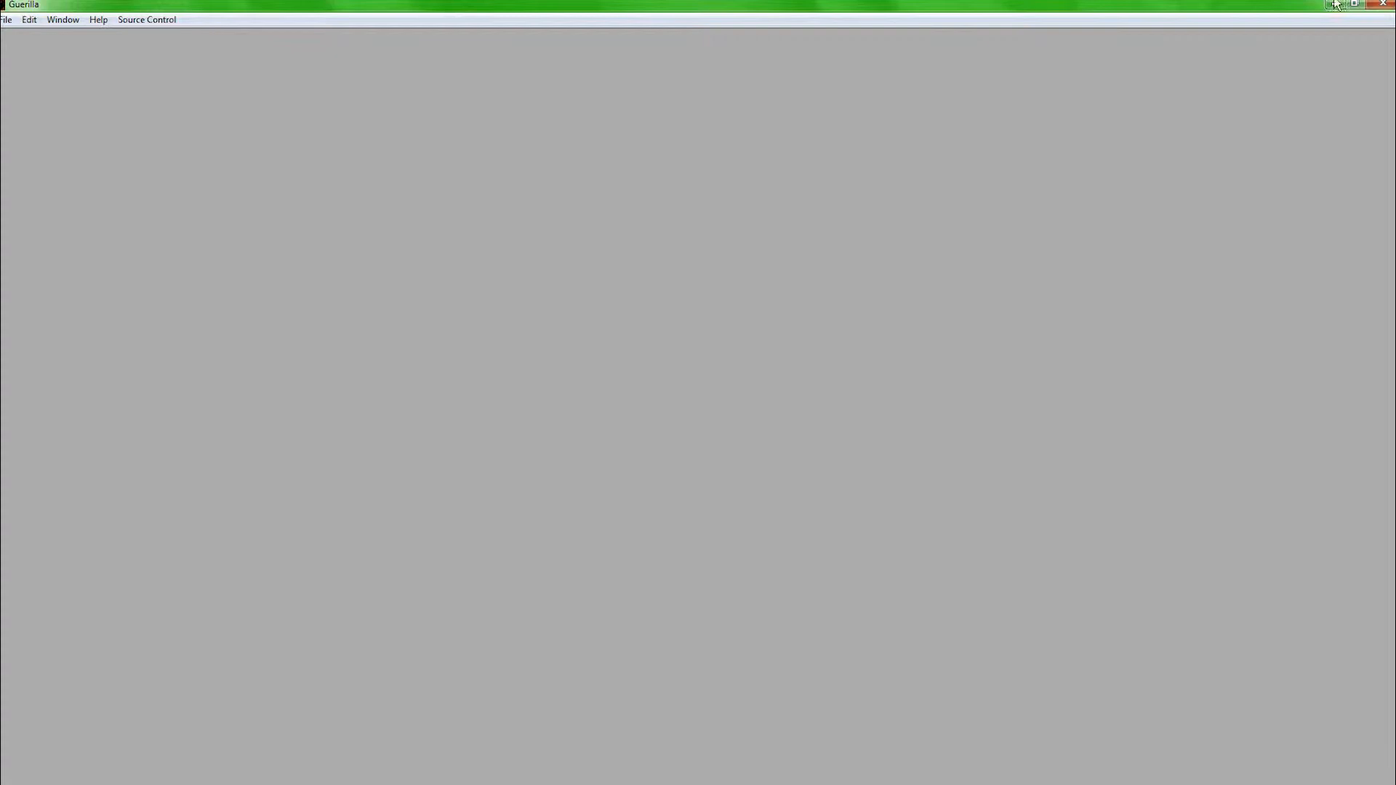
pyautogui.click(1336, 5)
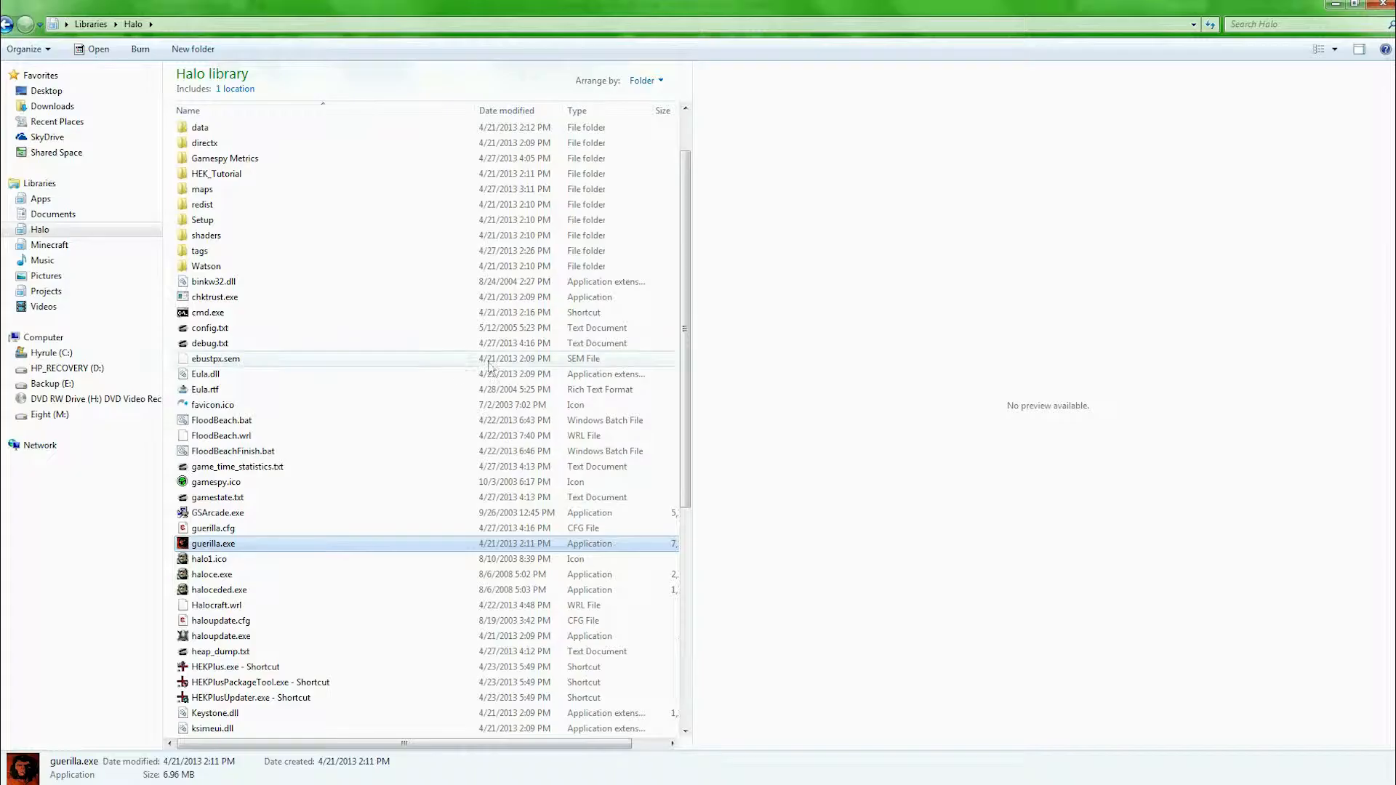
# Step: Launch cmd.exe, and delete mt.bitmap, mt.scenario and MT.scenario_structure_bsp from the tags\levels\mt folder
pyautogui.doubleClick(381, 313)
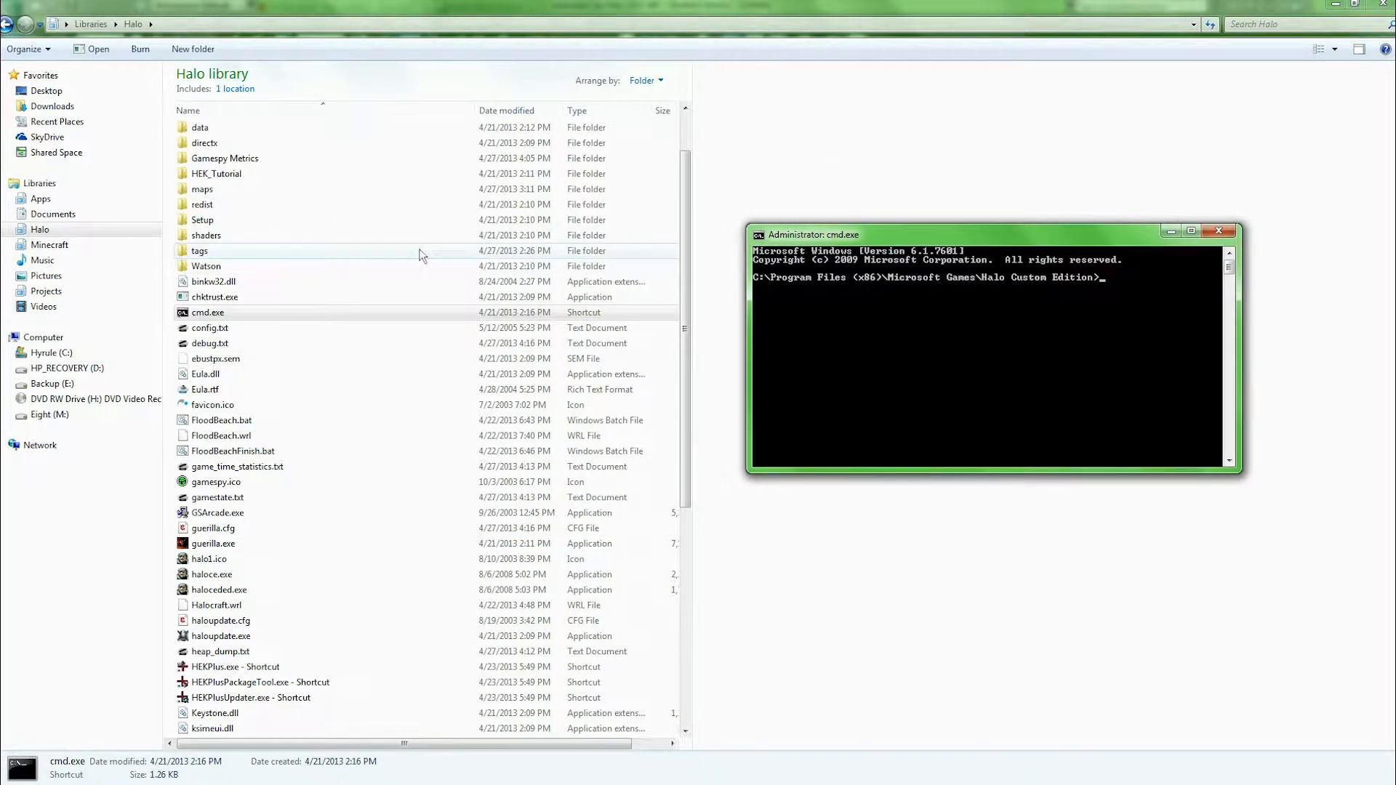
pyautogui.doubleClick(421, 254)
pyautogui.click(372, 227)
pyautogui.doubleClick(367, 242)
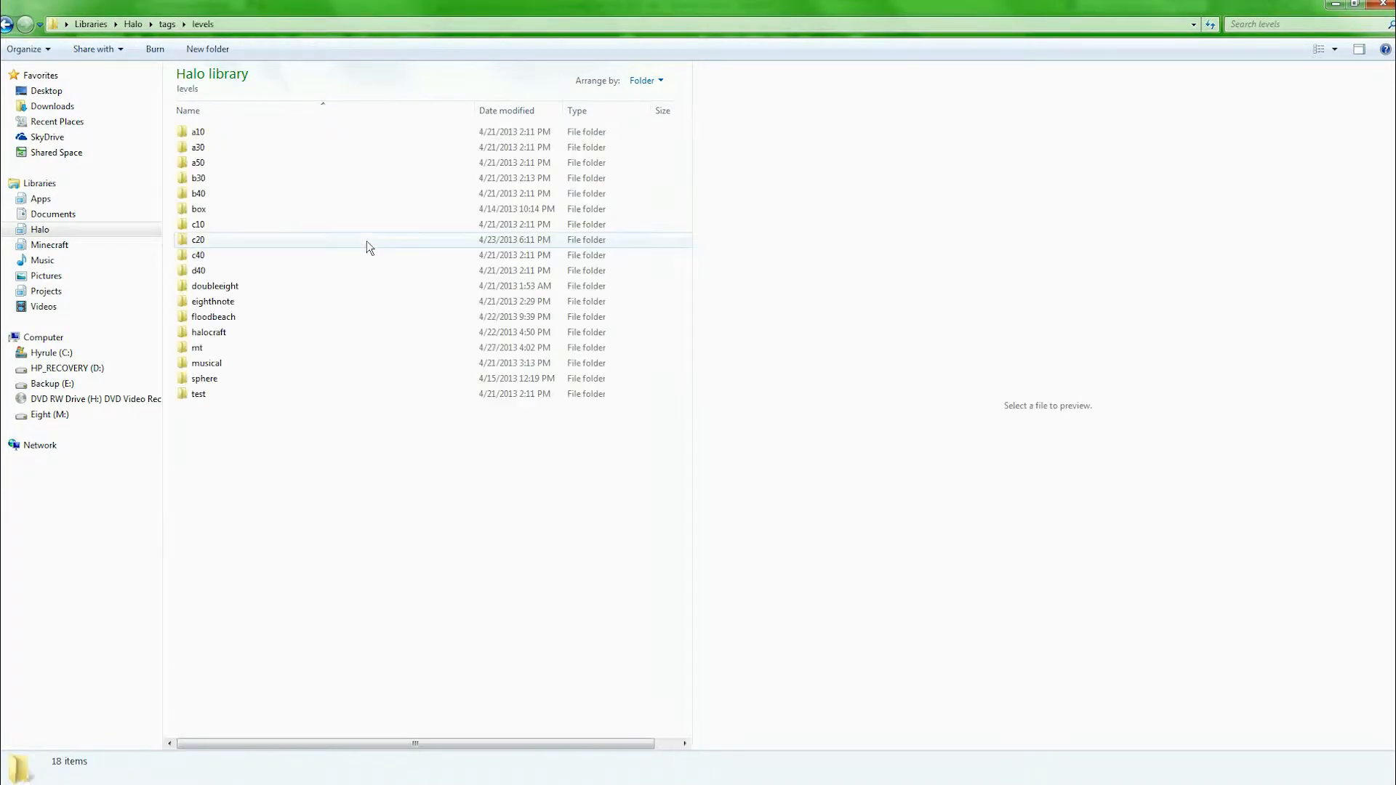
pyautogui.doubleClick(308, 347)
pyautogui.moveTo(324, 285); pyautogui.dragTo(232, 144)
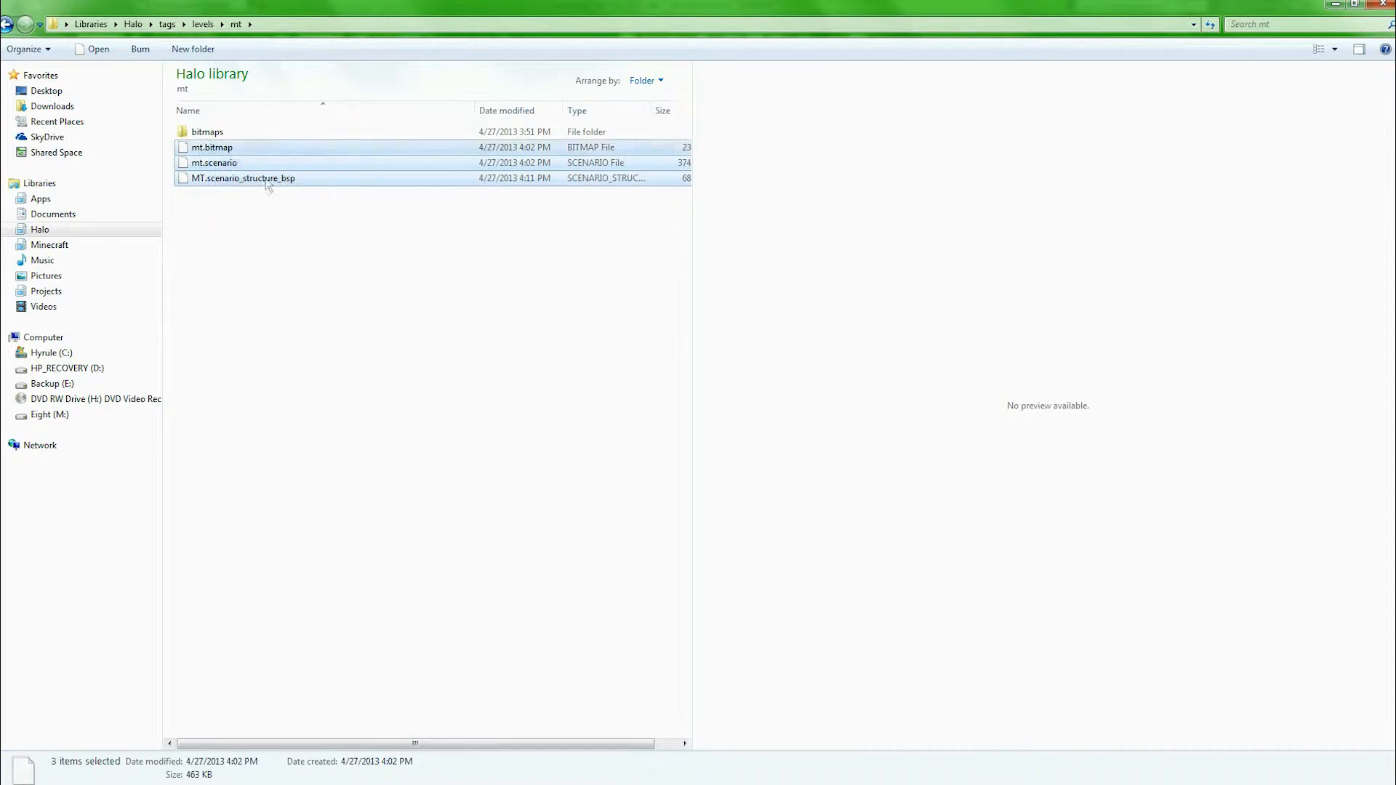
pyautogui.press('Delete')
pyautogui.press('Return')
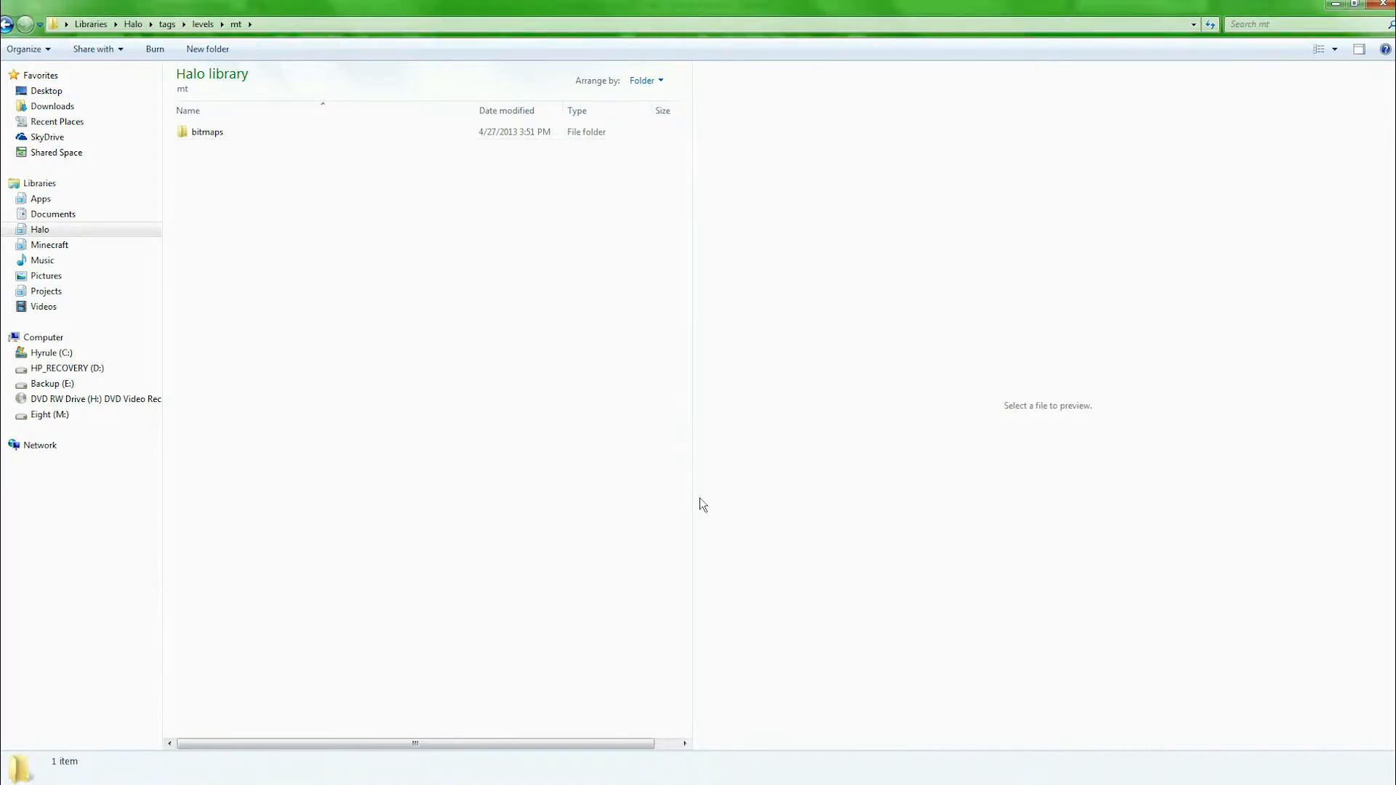
# Step: Return to the Halo folder and compile the level in the command prompt with tool structure levels\MT MT
pyautogui.click(167, 24)
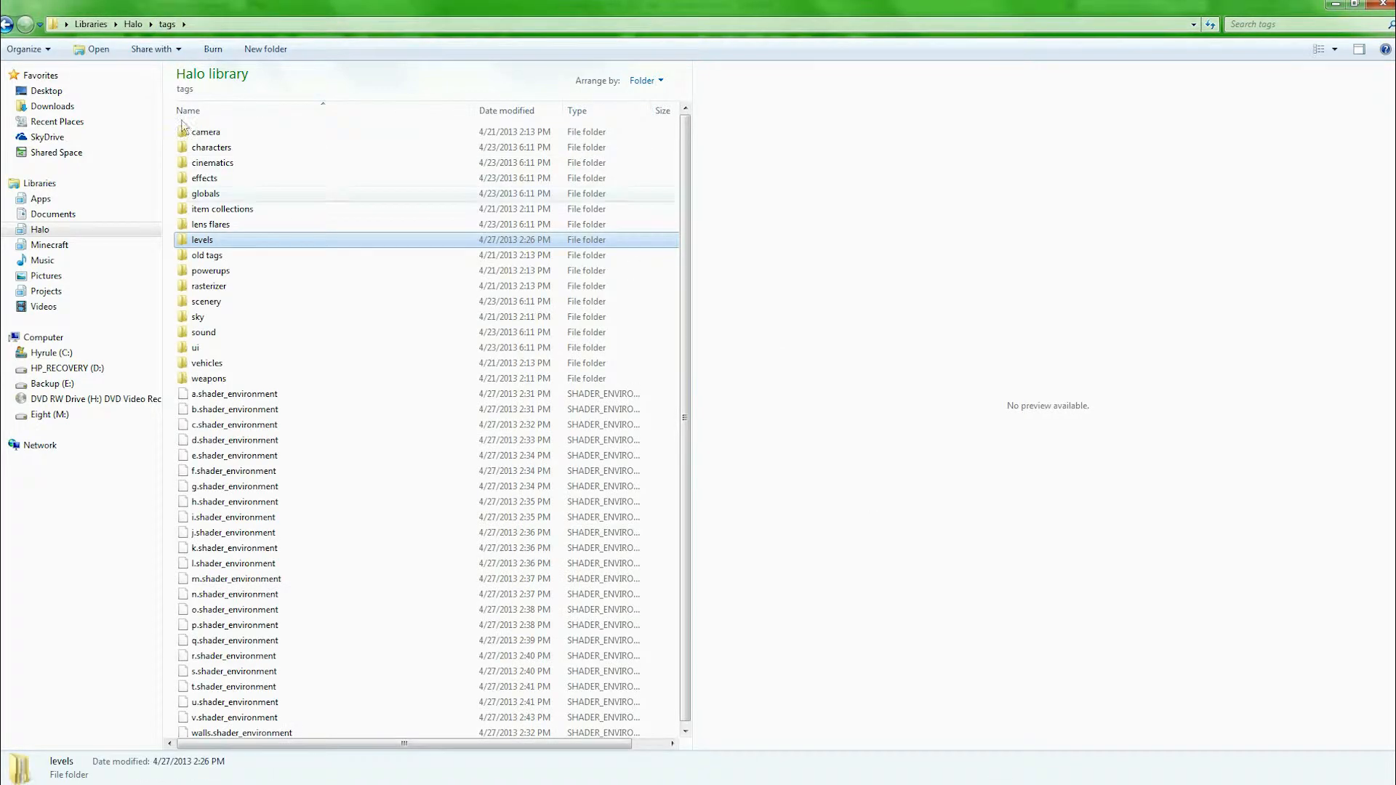
pyautogui.click(133, 24)
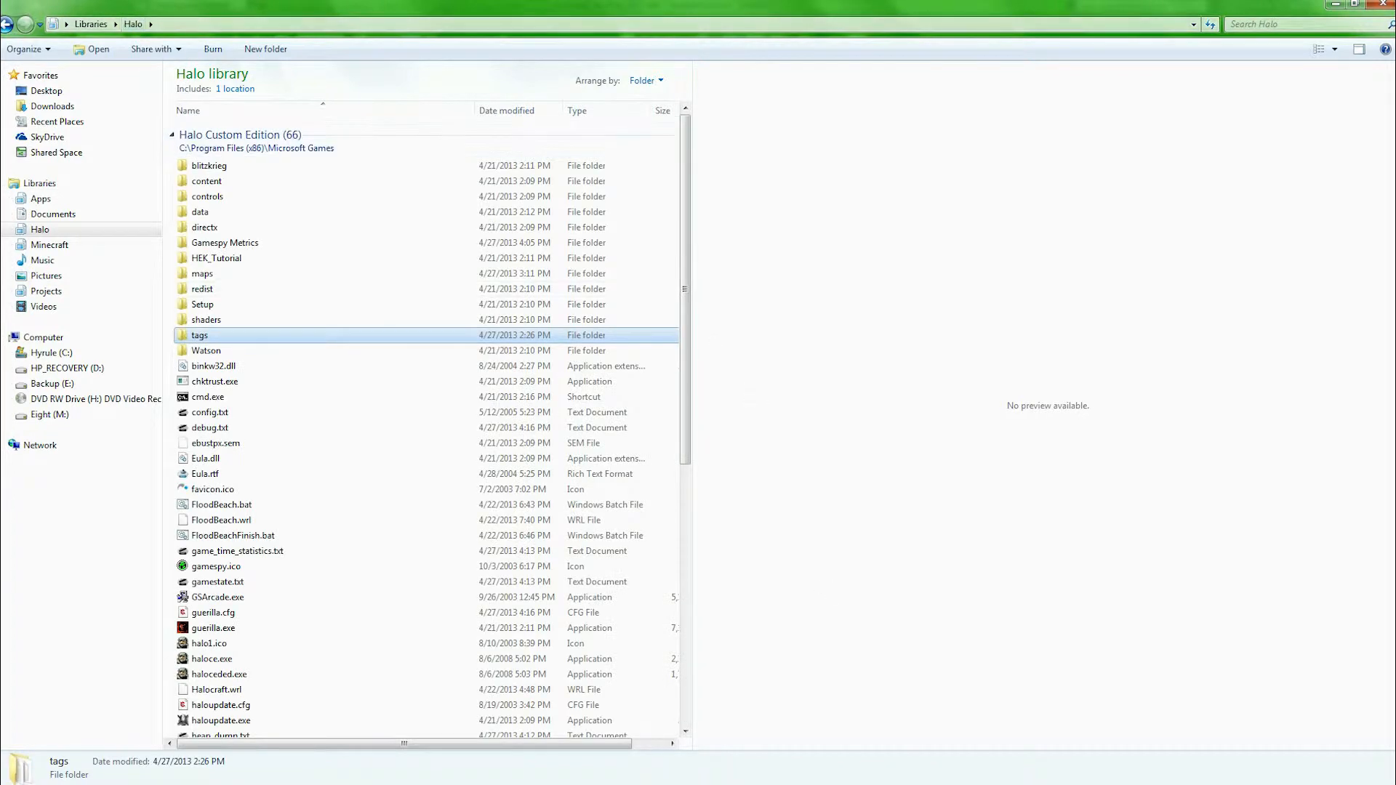
pyautogui.click(532, 775)
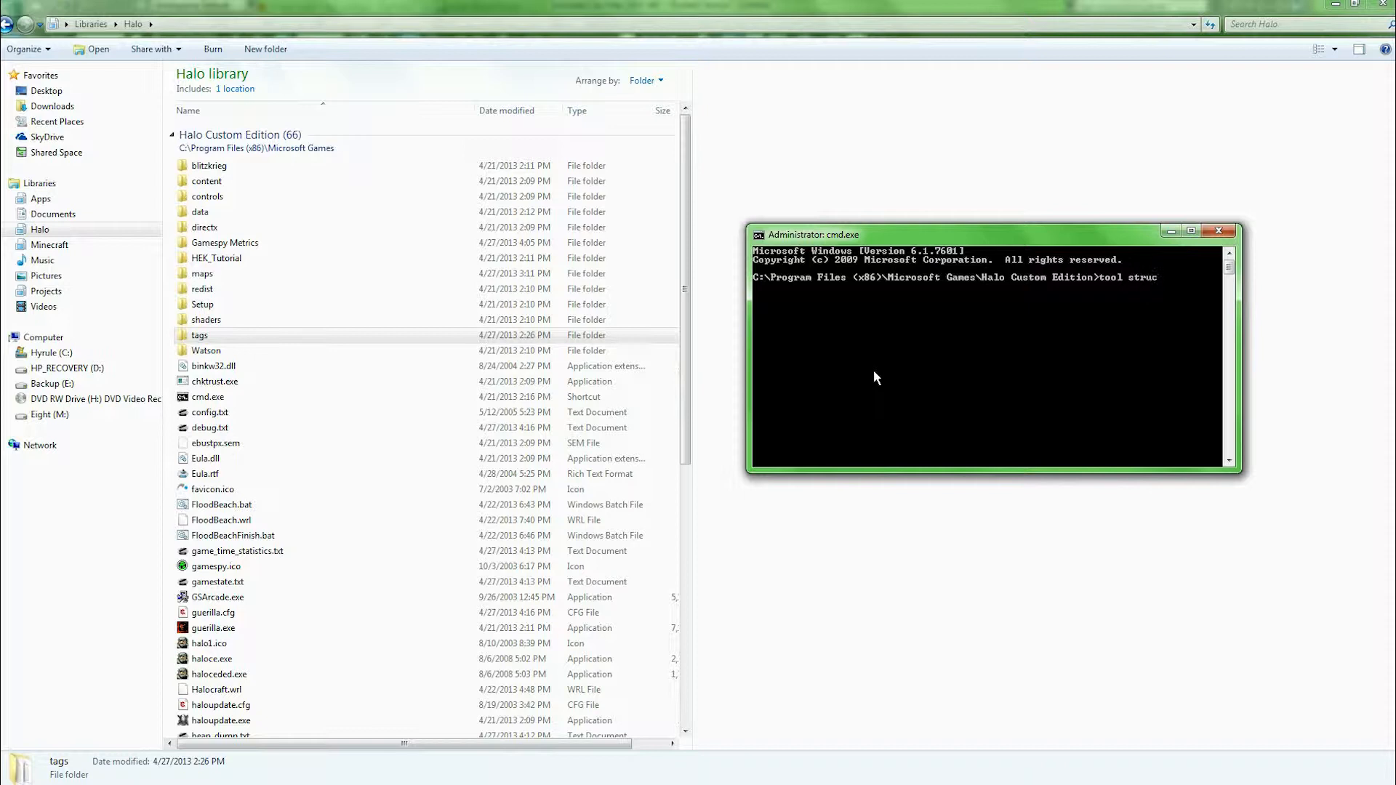
pyautogui.write('els\\MT MT')
pyautogui.press('Return')
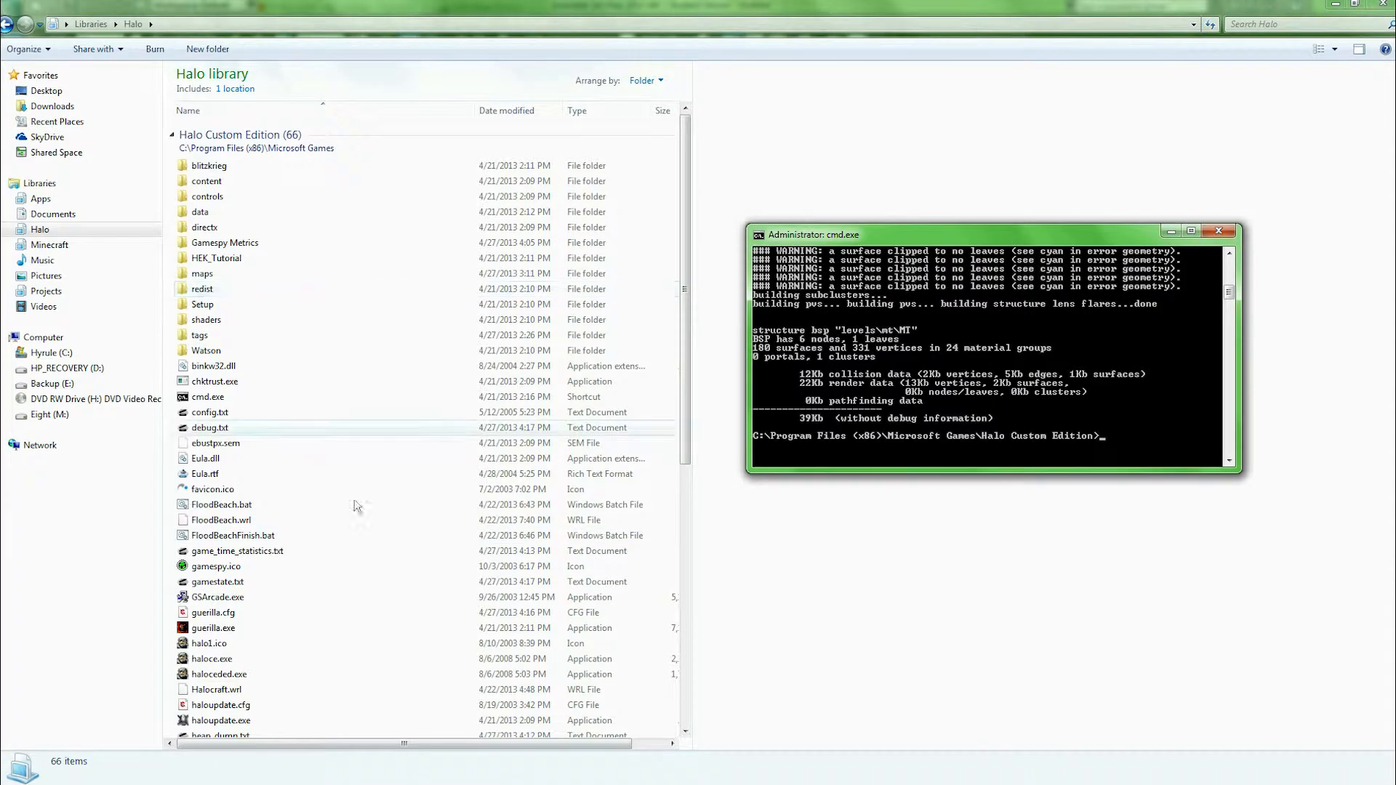
# Step: Launch guerilla.exe and open the mt.scenario tag from the levels\mt folder
pyautogui.doubleClick(339, 629)
pyautogui.click(6, 20)
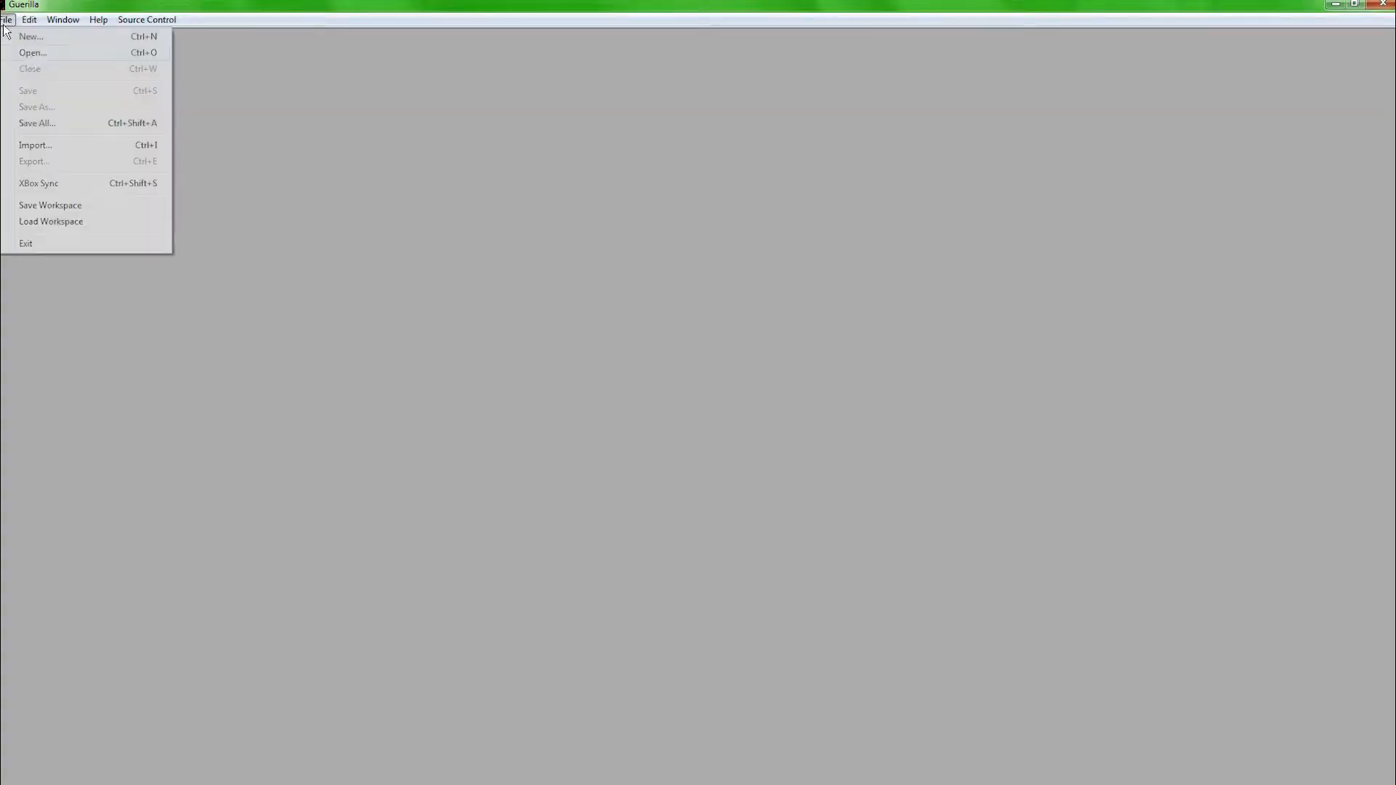
pyautogui.click(33, 52)
pyautogui.moveTo(889, 327)
pyautogui.mouseDown()
pyautogui.moveTo(877, 425)
pyautogui.moveTo(890, 320)
pyautogui.mouseUp()
pyautogui.doubleClick(686, 338)
pyautogui.scroll(-2, 898, 384)
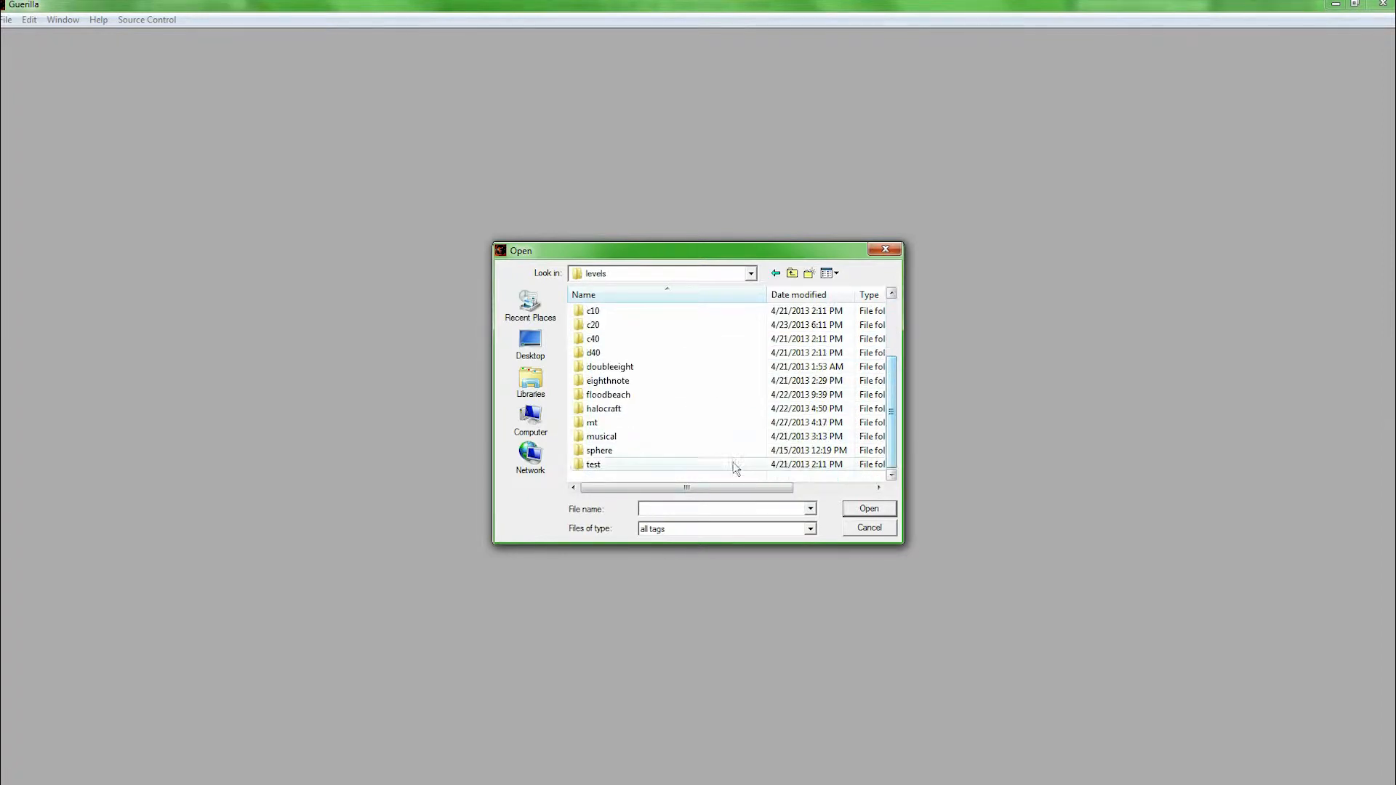
pyautogui.doubleClick(696, 416)
pyautogui.doubleClick(649, 326)
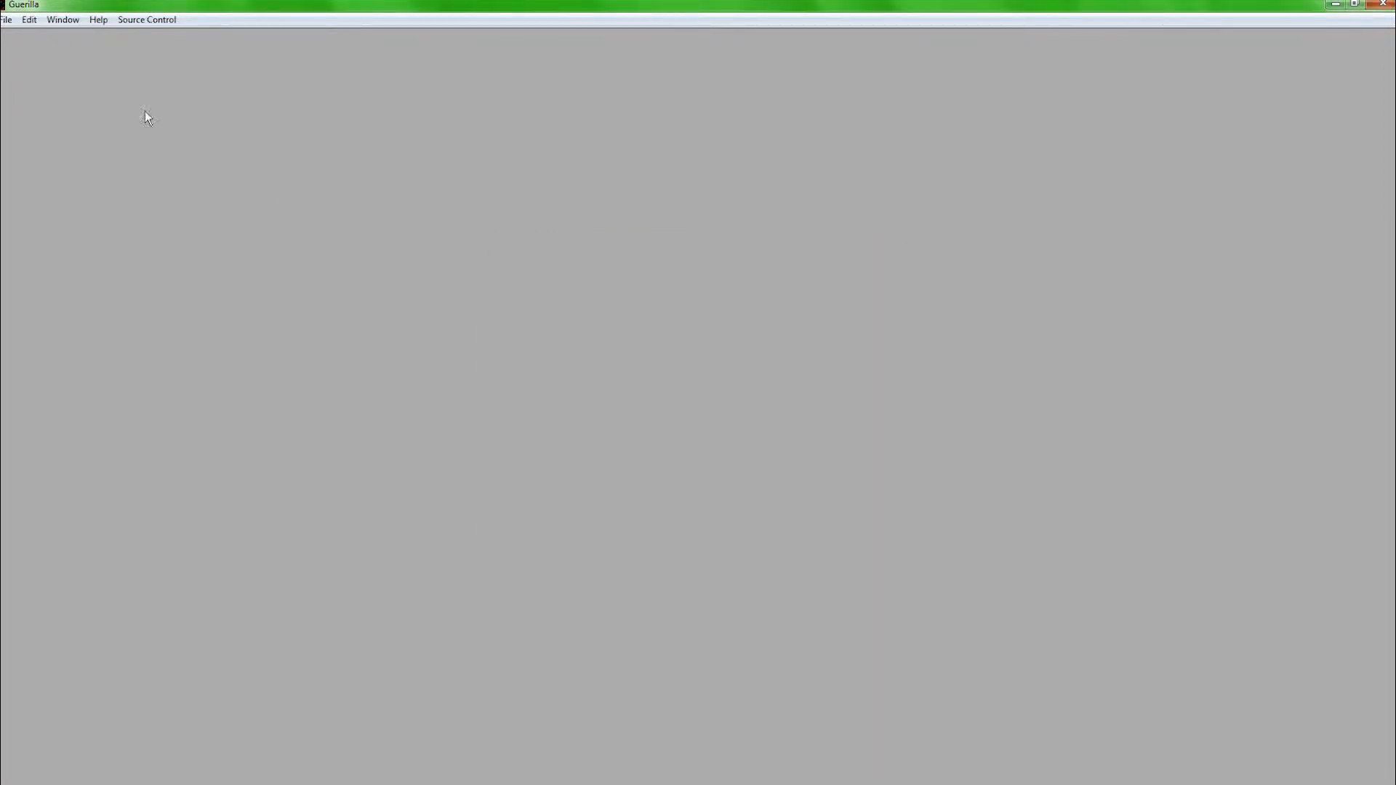
# Step: Add a sky entry to the scenario and reference the dusk.sky tag from the sky\dusk folder
pyautogui.click(267, 140)
pyautogui.click(260, 165)
pyautogui.click(794, 278)
pyautogui.doubleClick(737, 477)
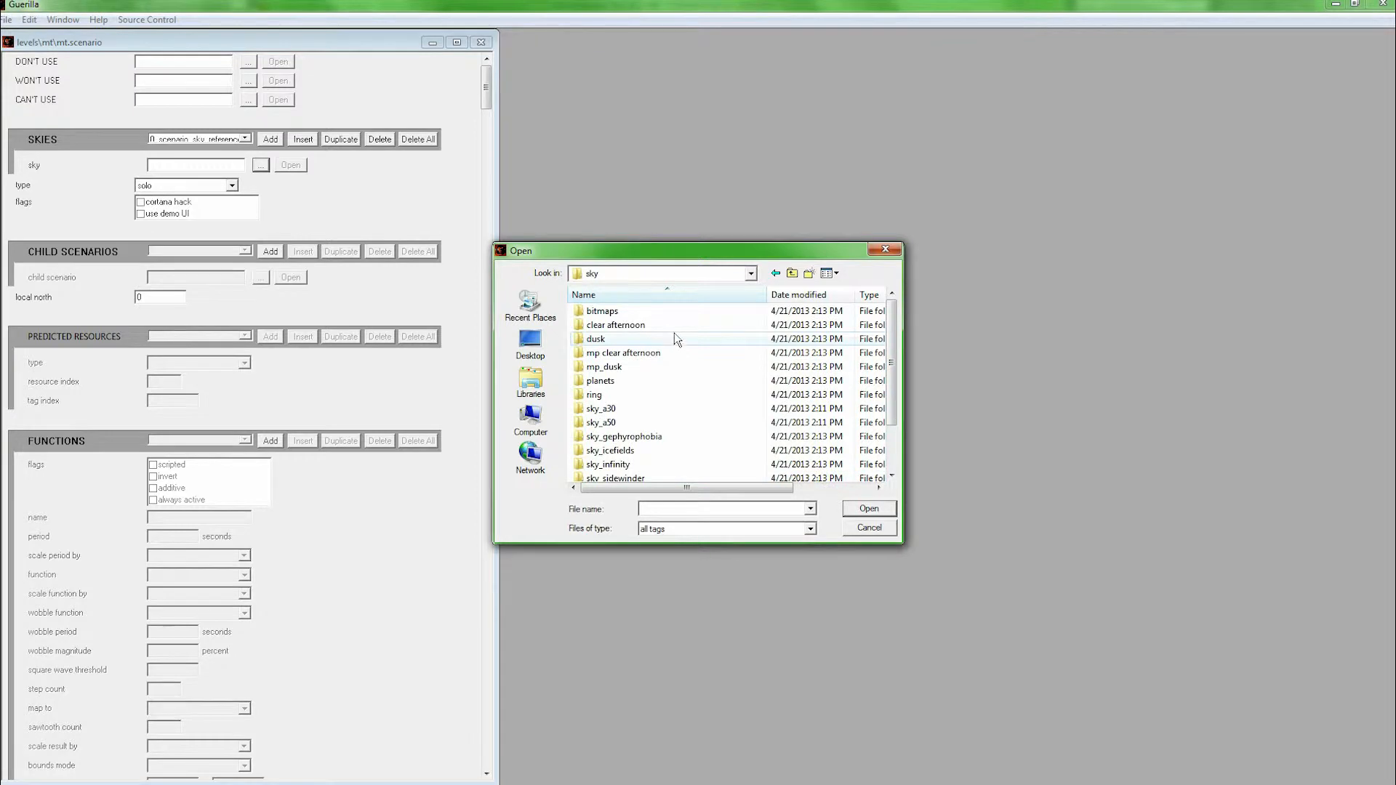
pyautogui.doubleClick(674, 336)
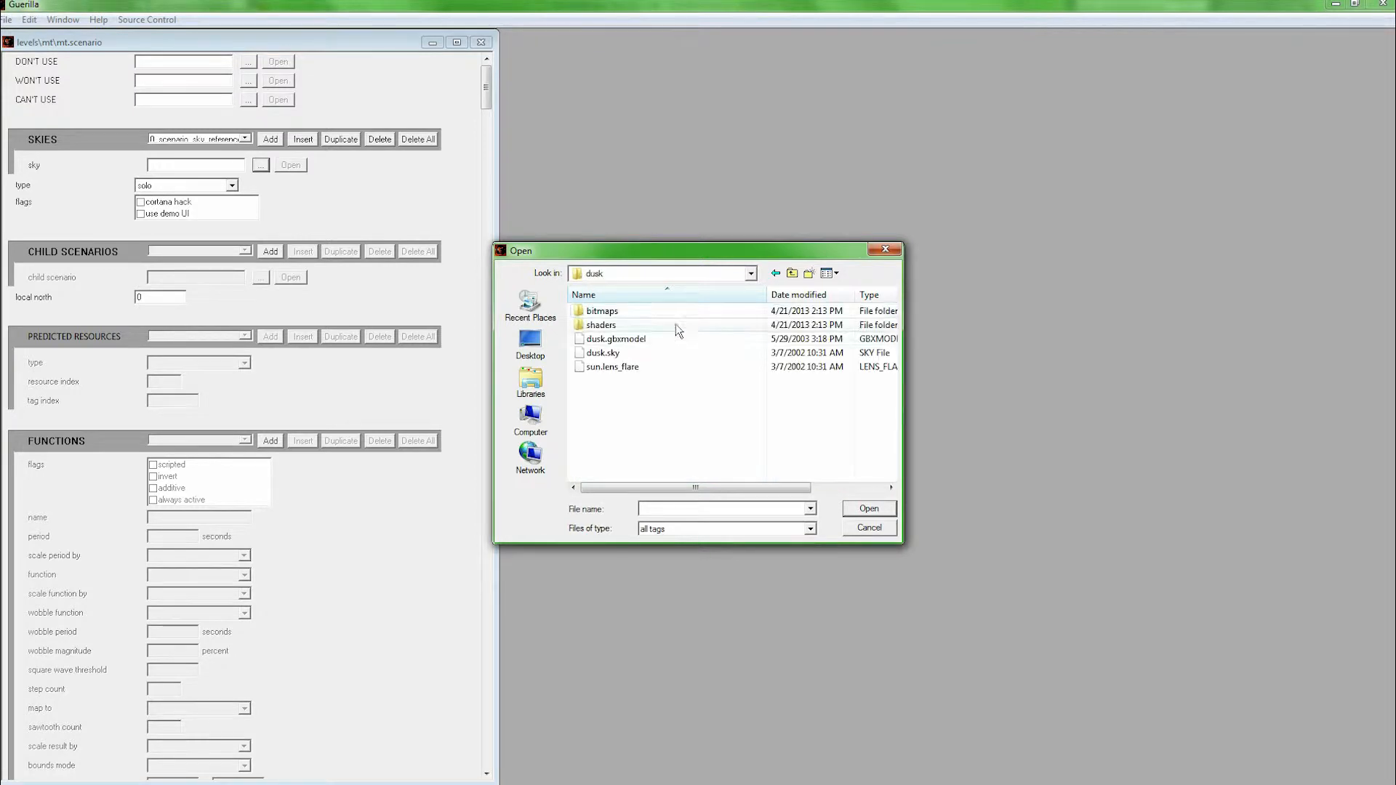
pyautogui.doubleClick(720, 354)
# Step: Set the scenario type to multiplayer, save the scenario while closing it, and exit Guerilla
pyautogui.click(231, 185)
pyautogui.click(224, 214)
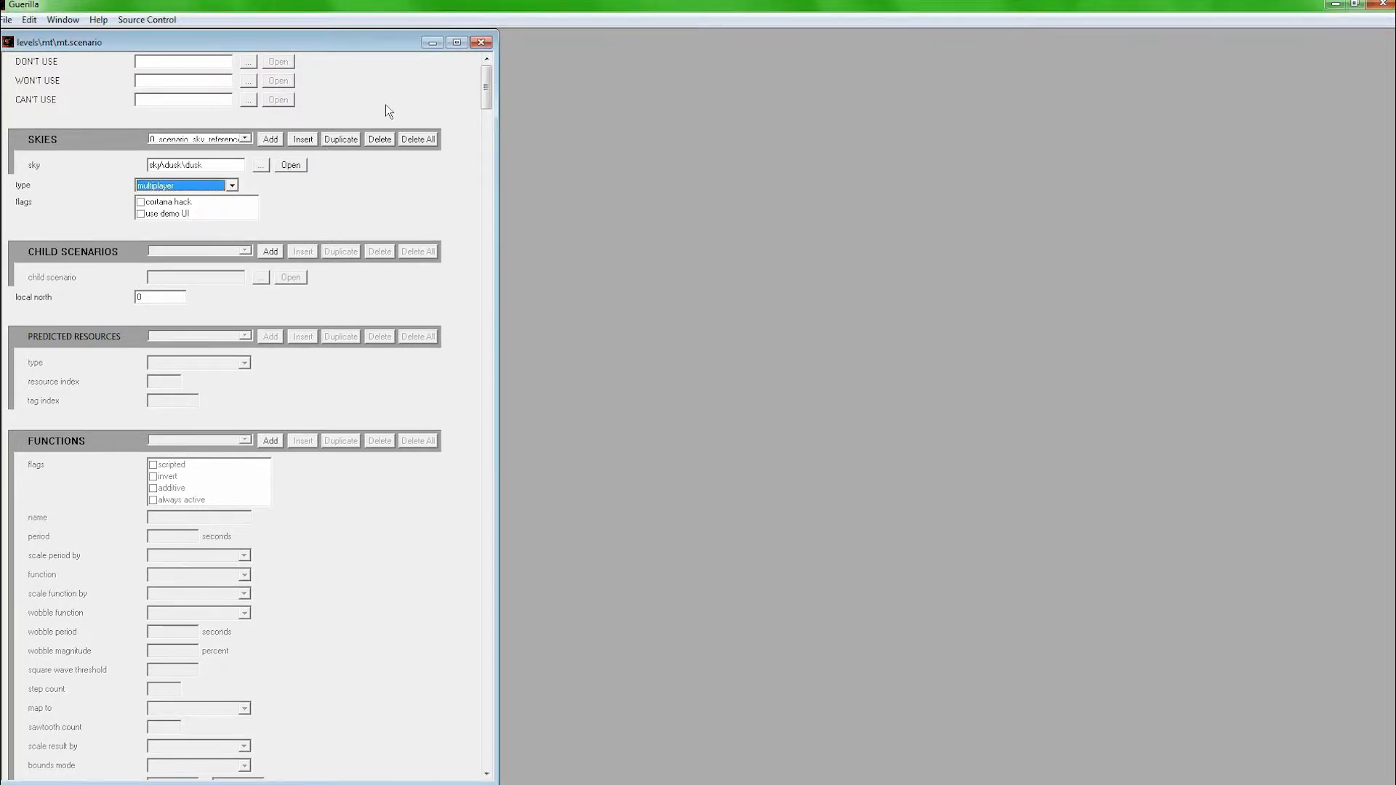
pyautogui.click(481, 42)
pyautogui.click(644, 432)
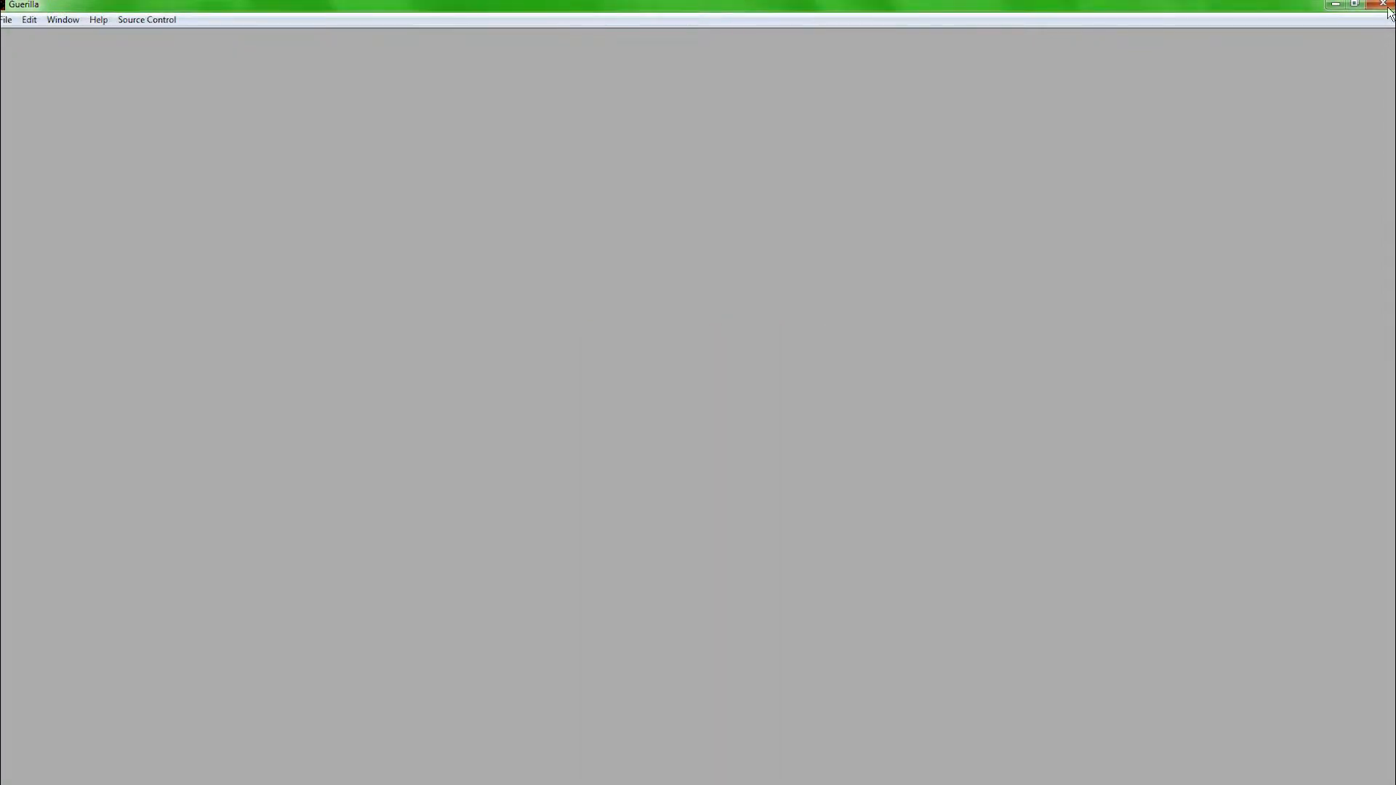
pyautogui.click(1383, 4)
# Step: Launch sapien.exe from the Halo folder, load the mt scenario and move the Tool window clear of the game view
pyautogui.scroll(-9, 399, 594)
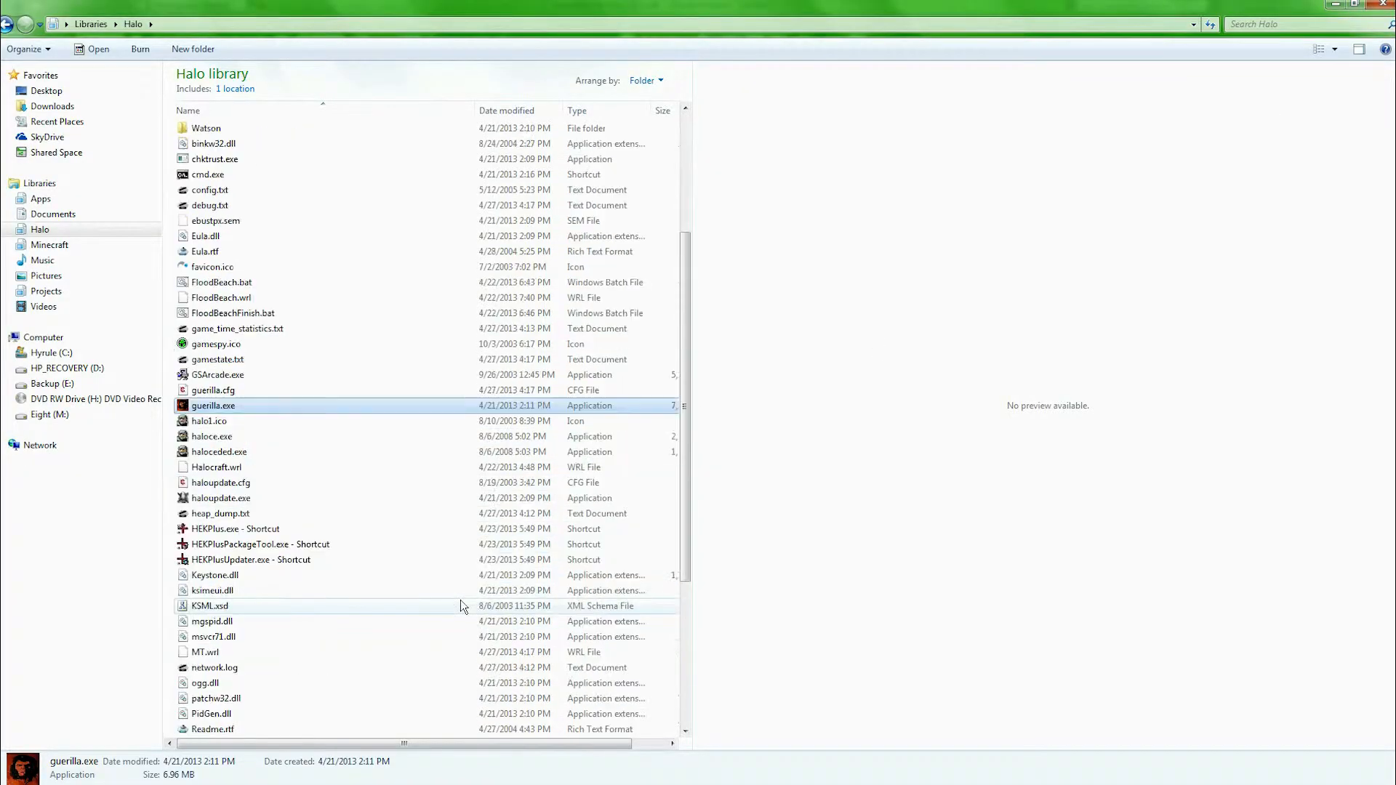
pyautogui.doubleClick(397, 573)
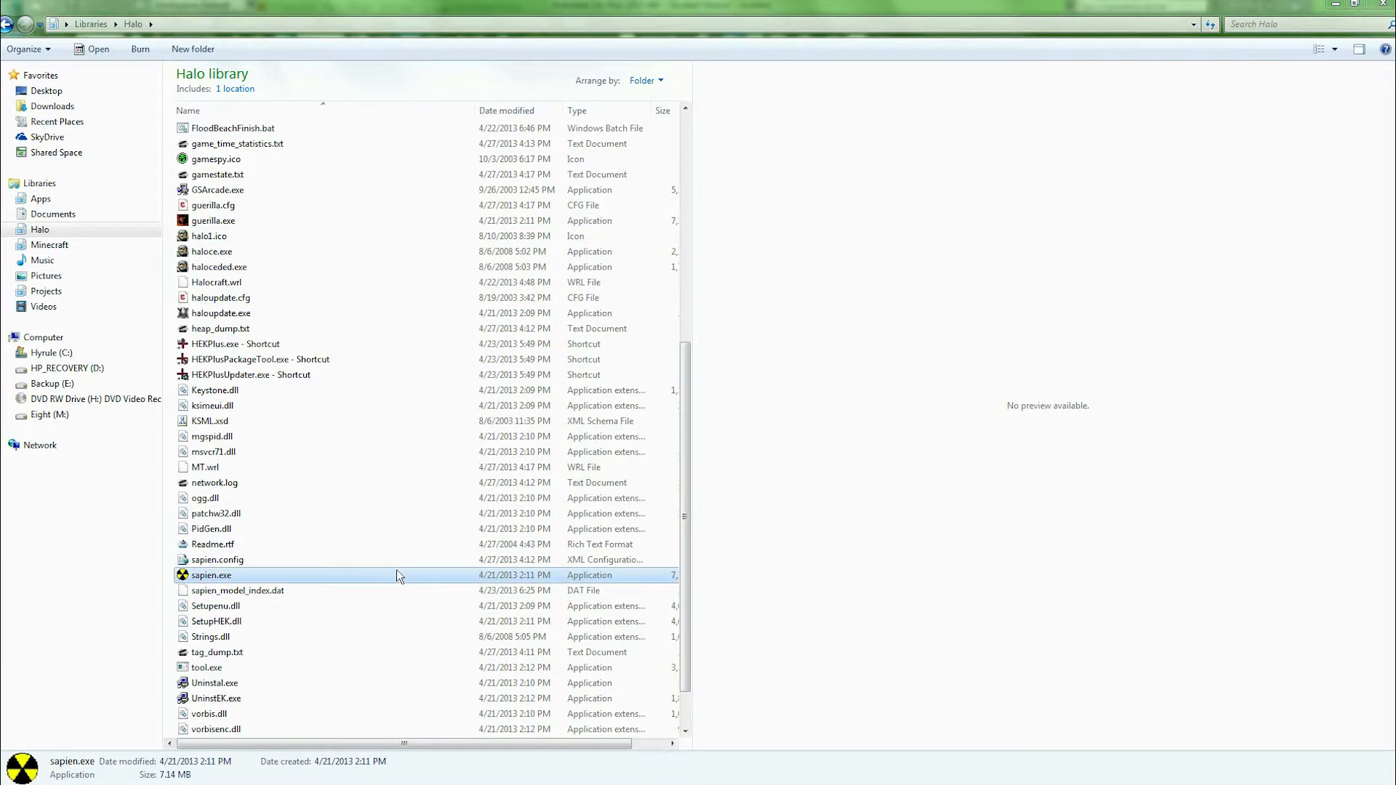
pyautogui.doubleClick(99, 113)
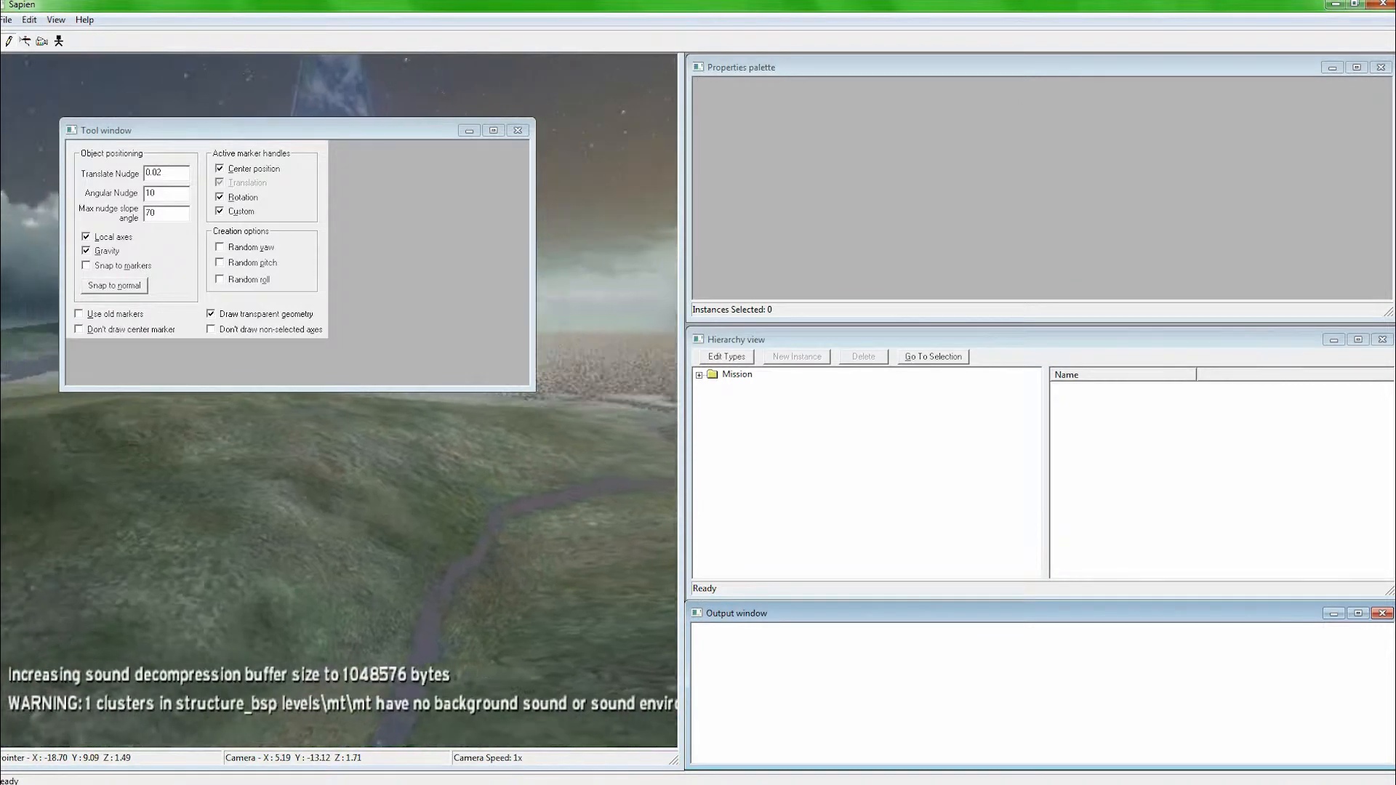
pyautogui.moveTo(382, 131); pyautogui.dragTo(1238, 171)
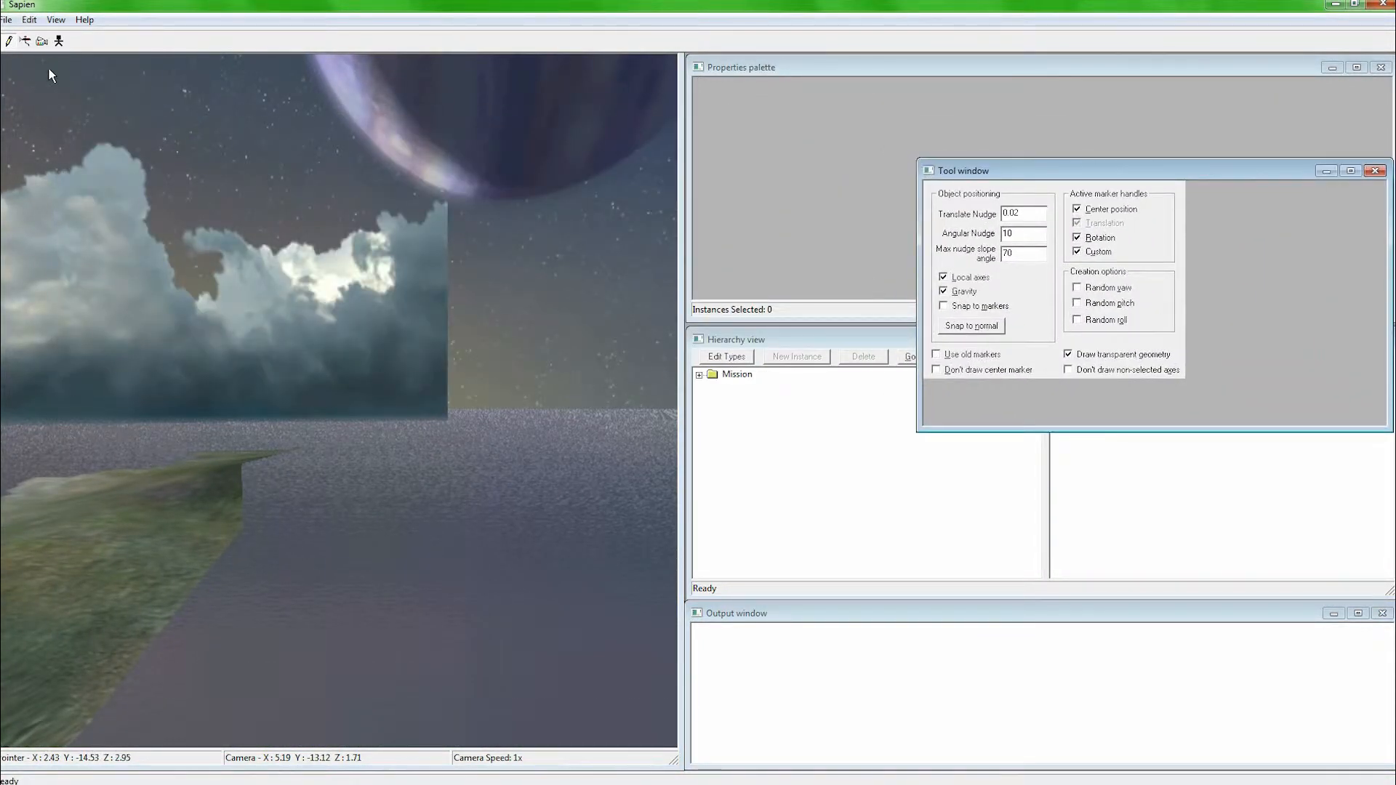
# Step: Raise the camera speed to 60x and fly around the level to examine the water, terrain and sky
pyautogui.moveTo(295, 395); pyautogui.dragTo(469, 336, button='middle')
pyautogui.press('w')
pyautogui.scroll(4, 468, 336)
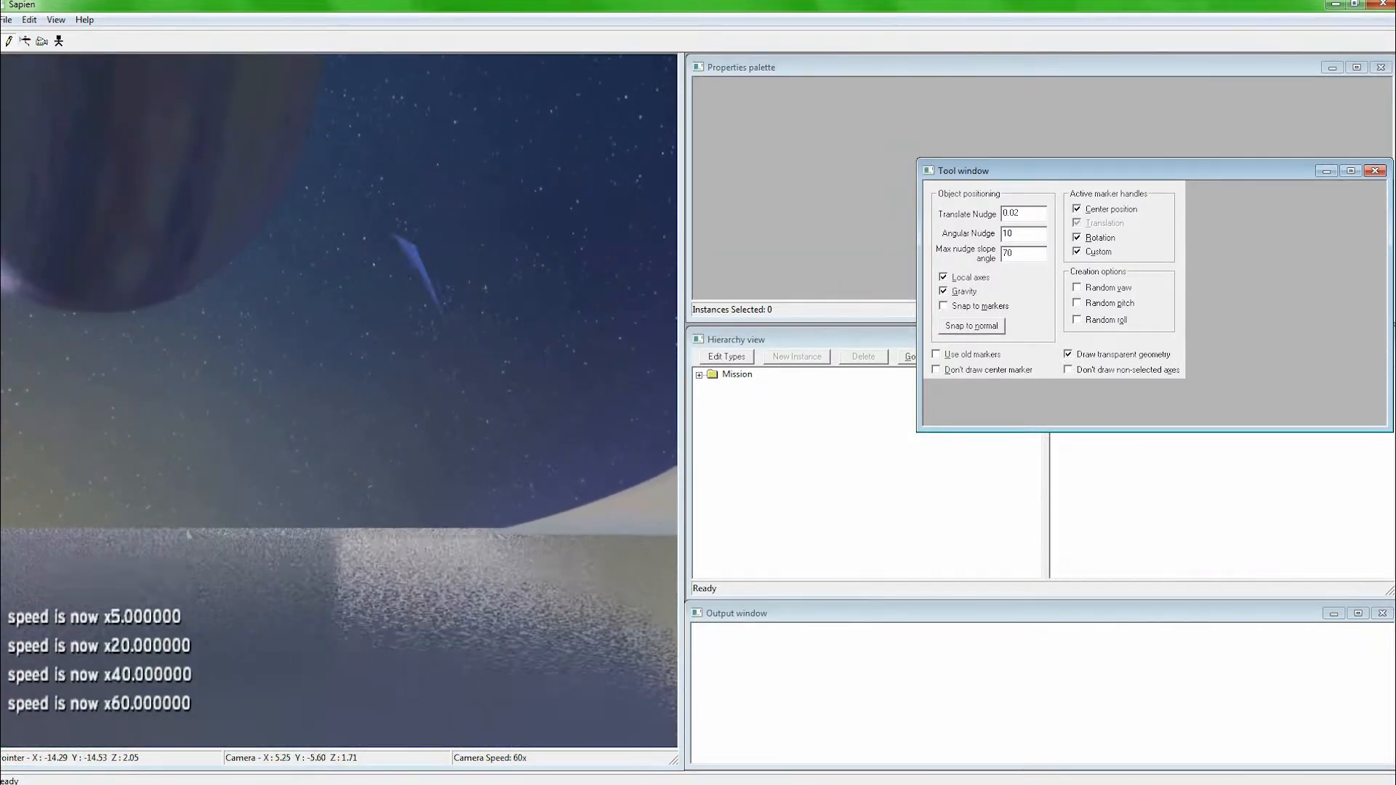
pyautogui.press('w')
pyautogui.moveTo(469, 336); pyautogui.dragTo(407, 346)
pyautogui.moveTo(408, 345); pyautogui.dragTo(11, 168, button='middle')
pyautogui.press('w')
pyautogui.press('w')
pyautogui.press('r')
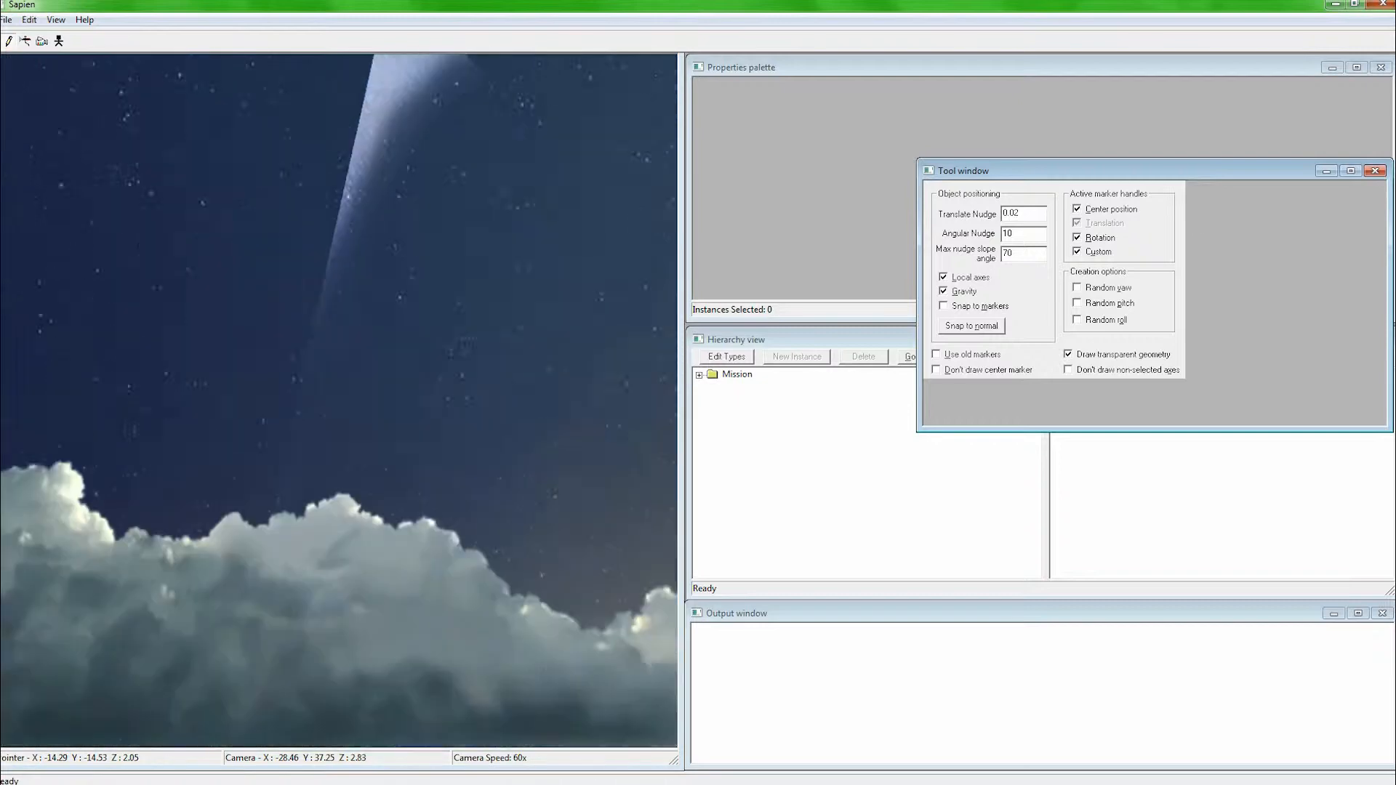
pyautogui.press('w')
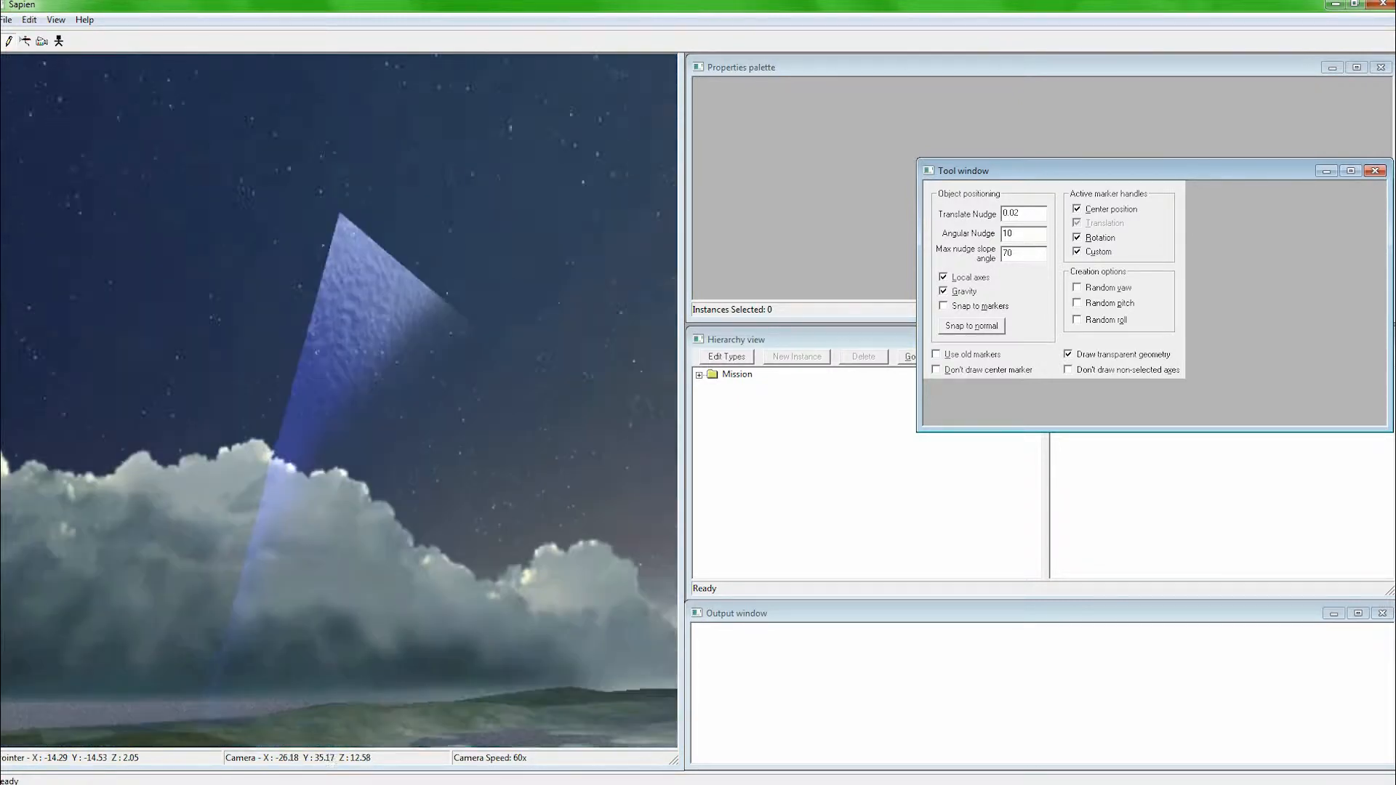
pyautogui.press('a')
pyautogui.moveTo(255, 305); pyautogui.dragTo(295, 395, button='middle')
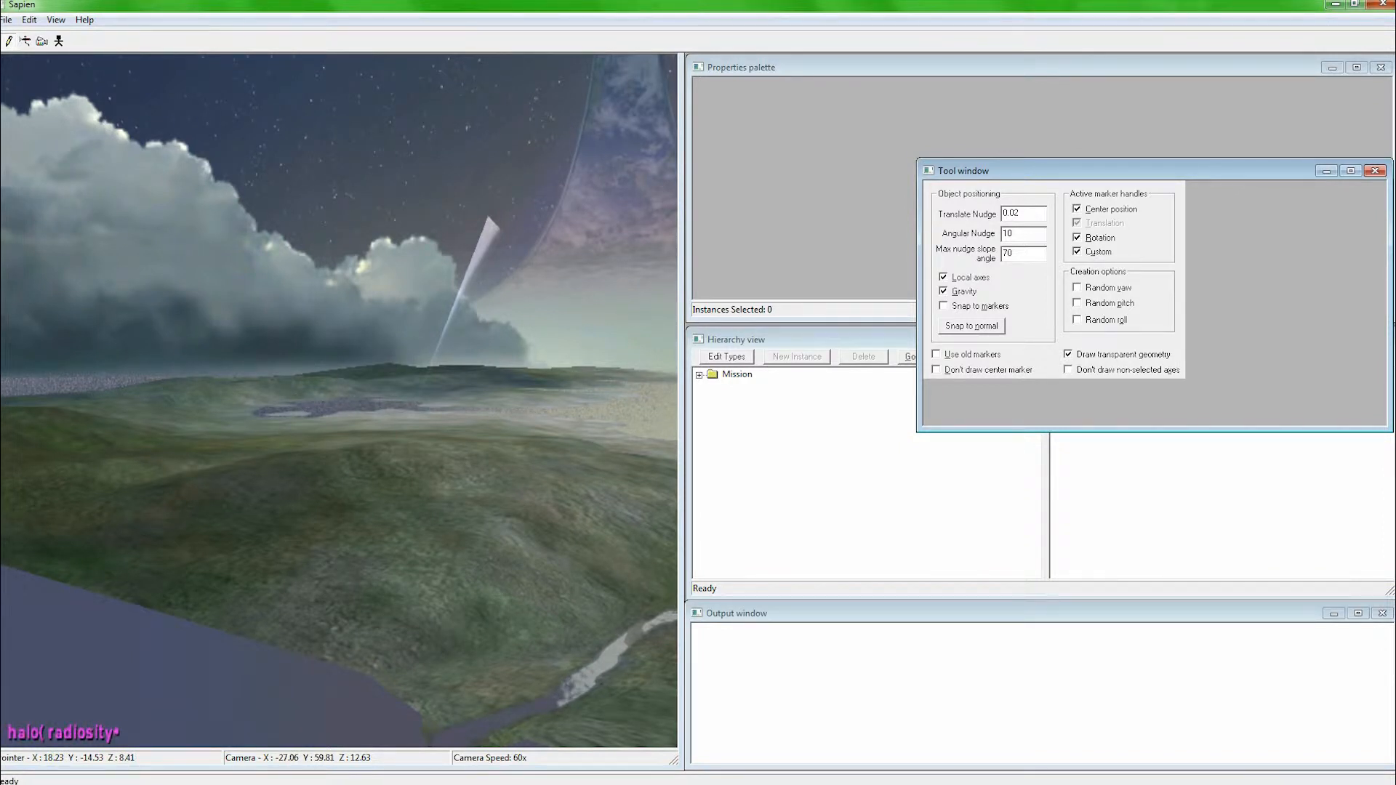
# Step: Run the radiosity commands in the Sapien console to calculate and save the level's lighting
pyautogui.press('Return')
pyautogui.press('Return')
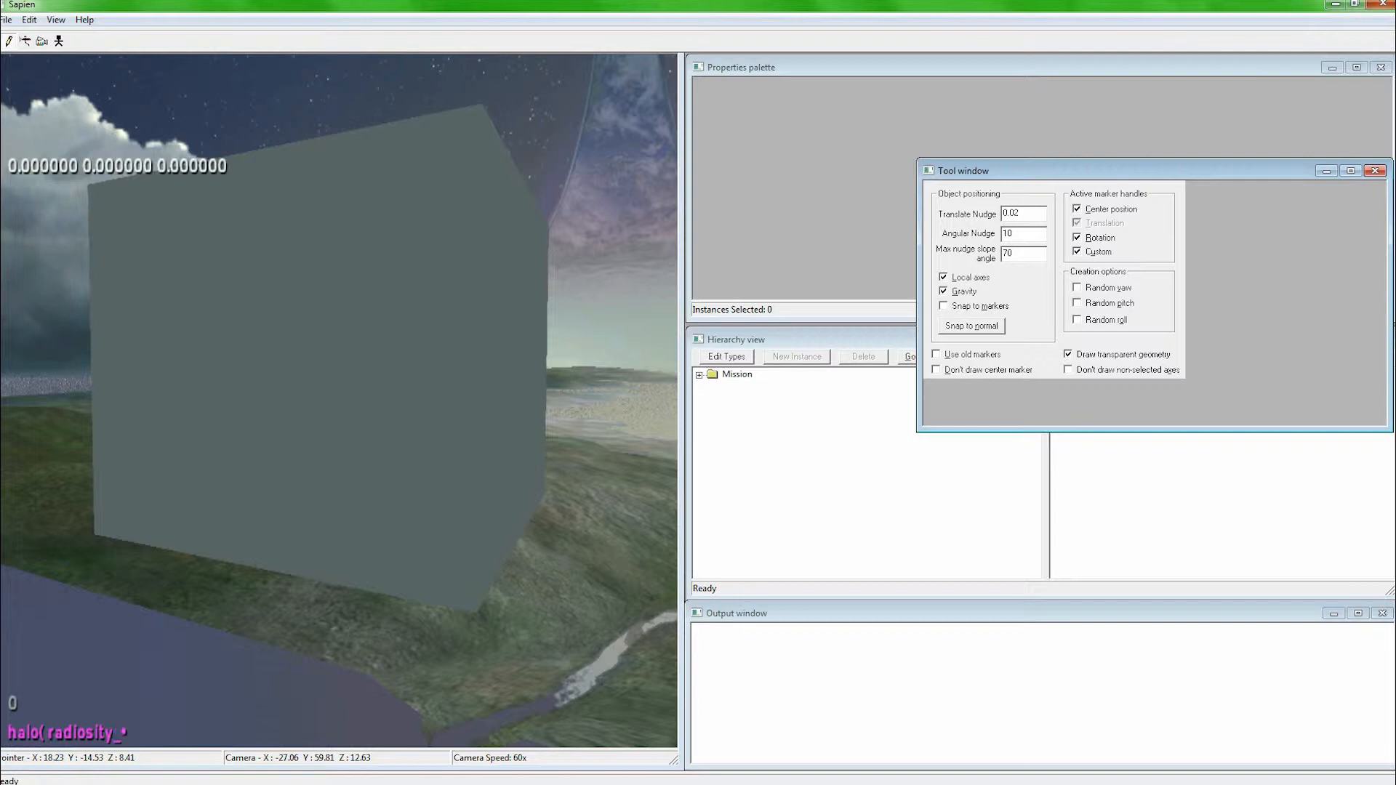
pyautogui.write('e')
pyautogui.press('Return')
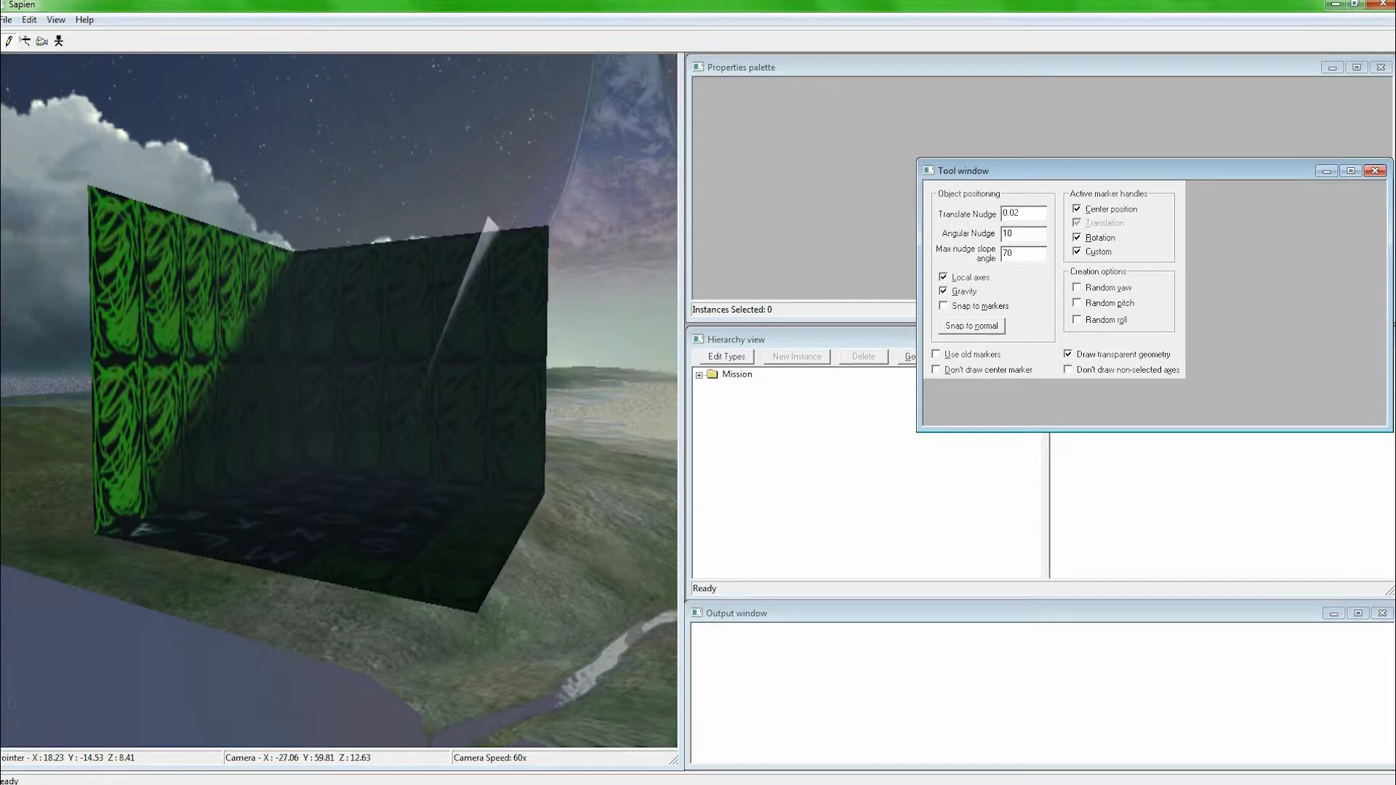
# Step: Fly around and inside the green-walled room to examine the calculated lighting on its walls and lettered floor
pyautogui.press('w')
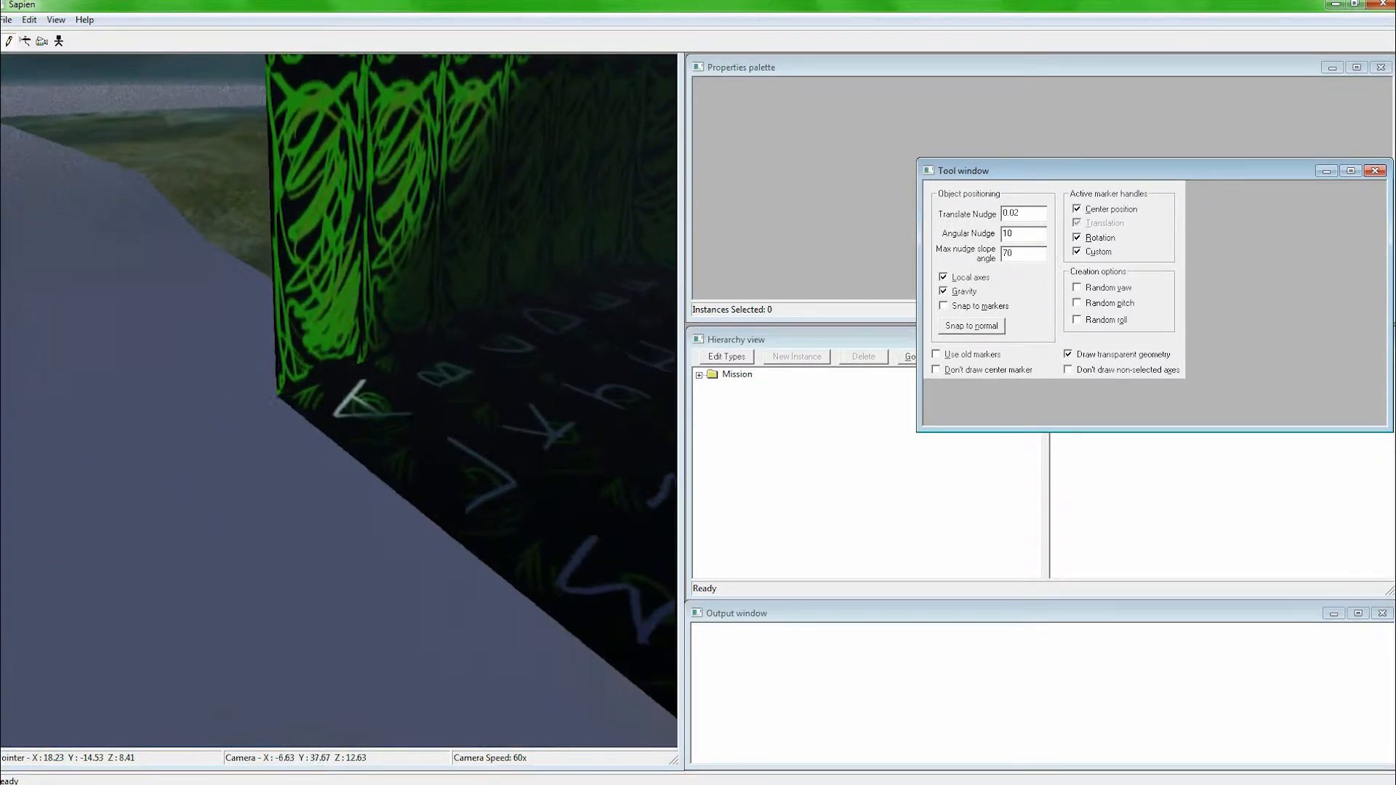
pyautogui.press('w')
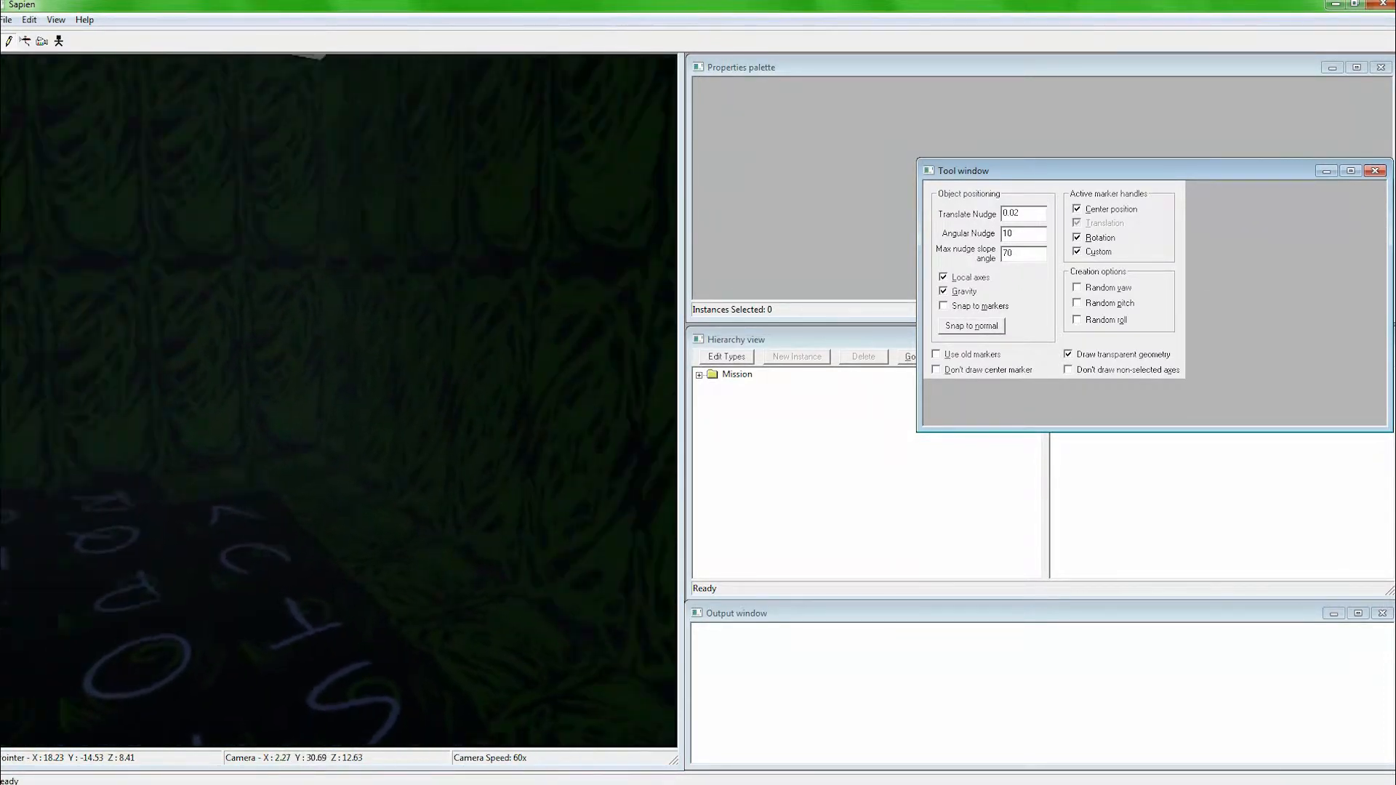
pyautogui.press('w')
pyautogui.press('d')
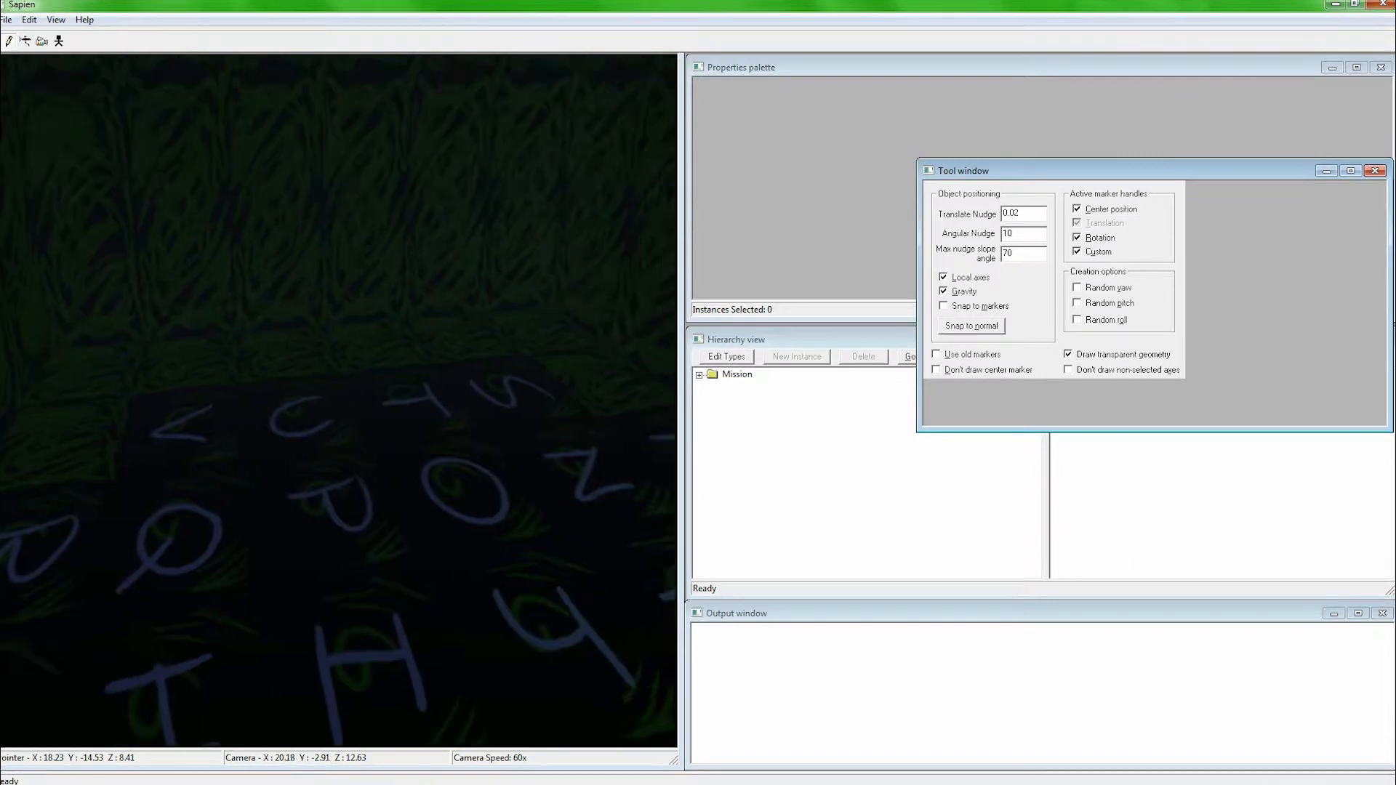
pyautogui.press('d')
pyautogui.press('d')
pyautogui.press('s')
pyautogui.press('d')
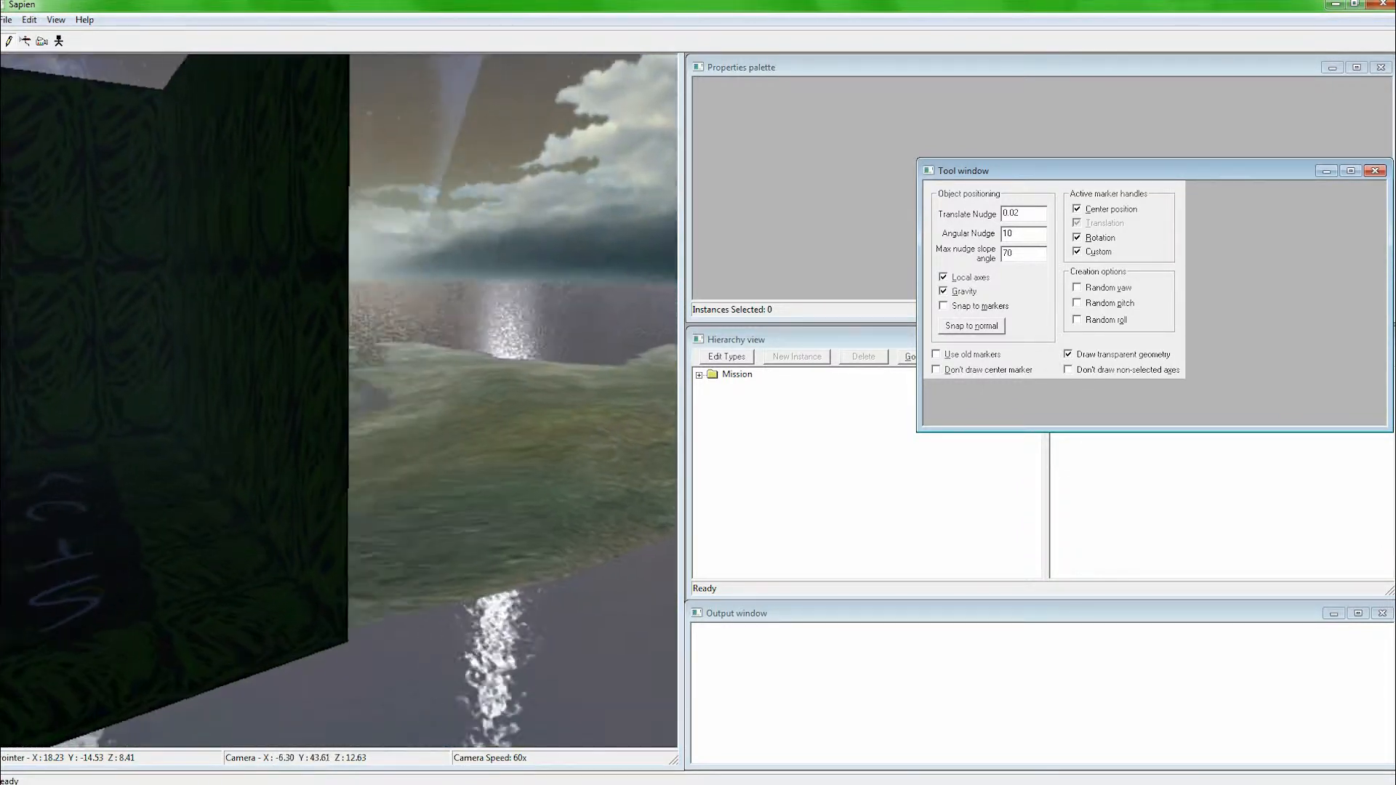
pyautogui.press('d')
pyautogui.press('w')
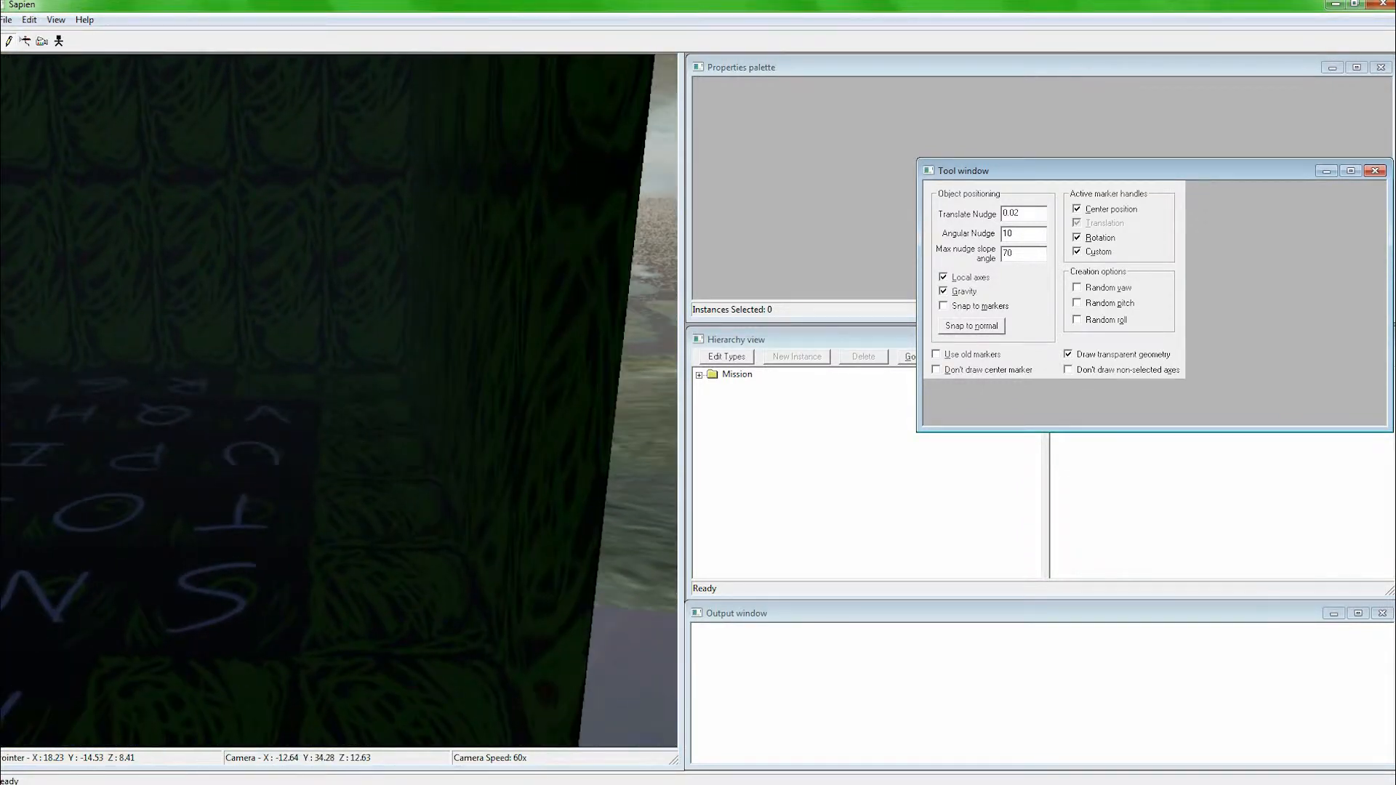
pyautogui.press('a')
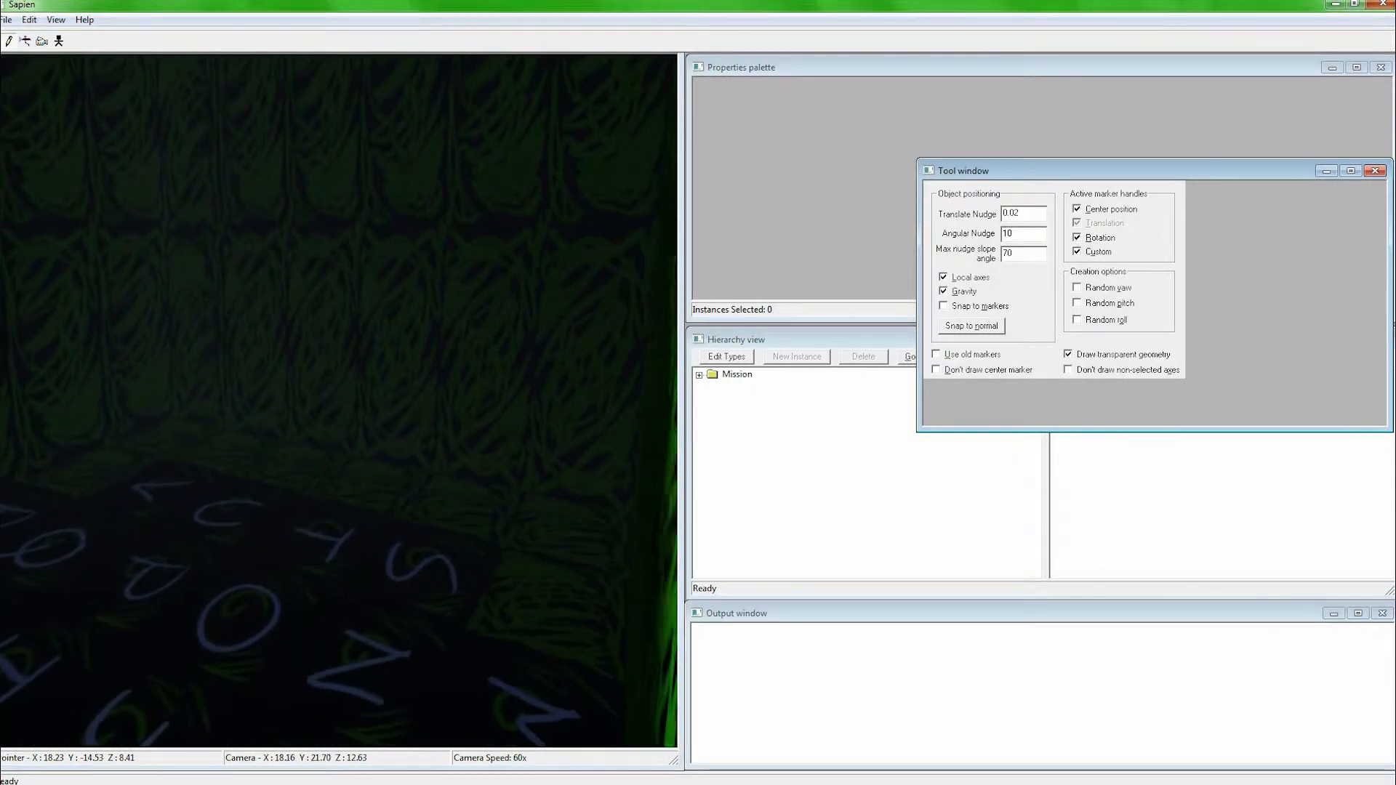
pyautogui.press('d')
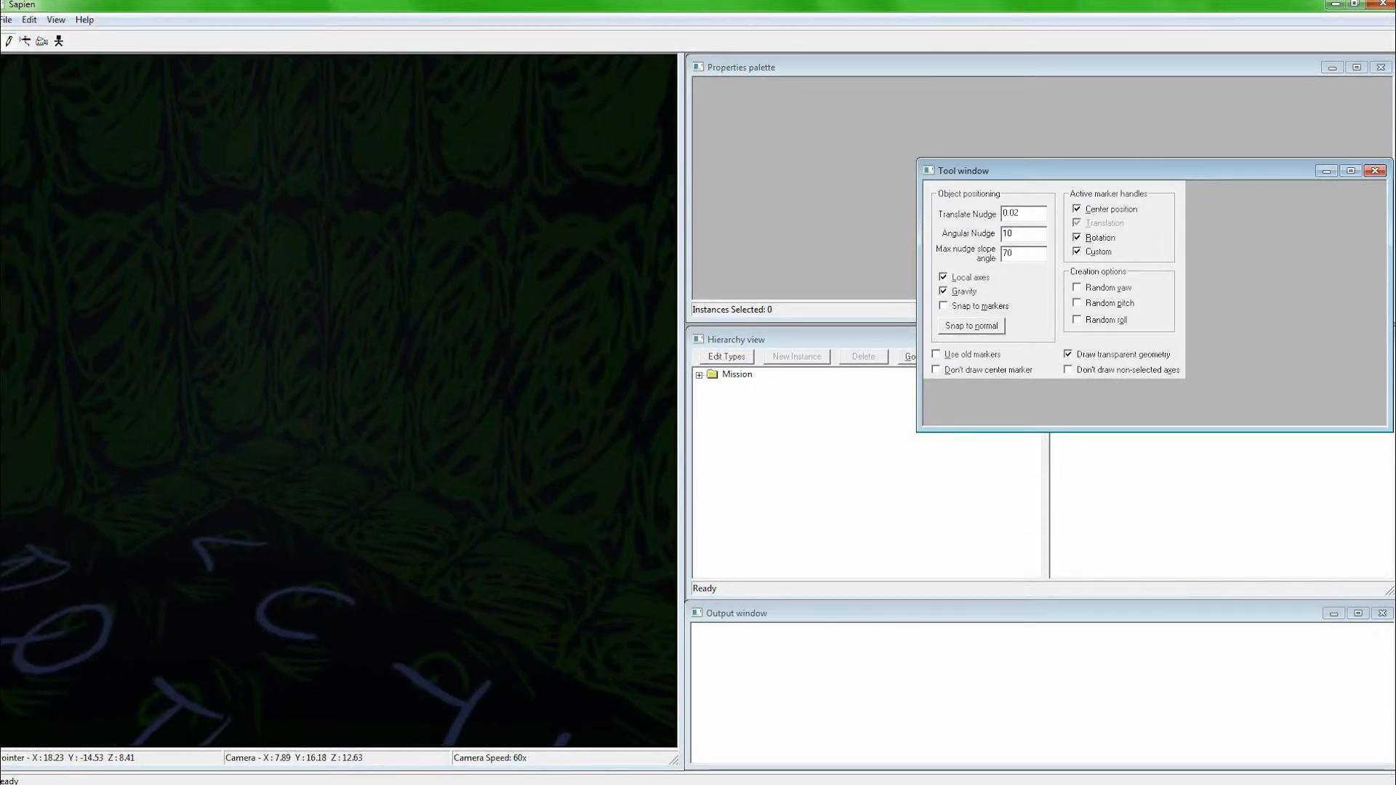
# Step: Add a new instance to the Fog palette under the mission's cluster properties
pyautogui.doubleClick(711, 376)
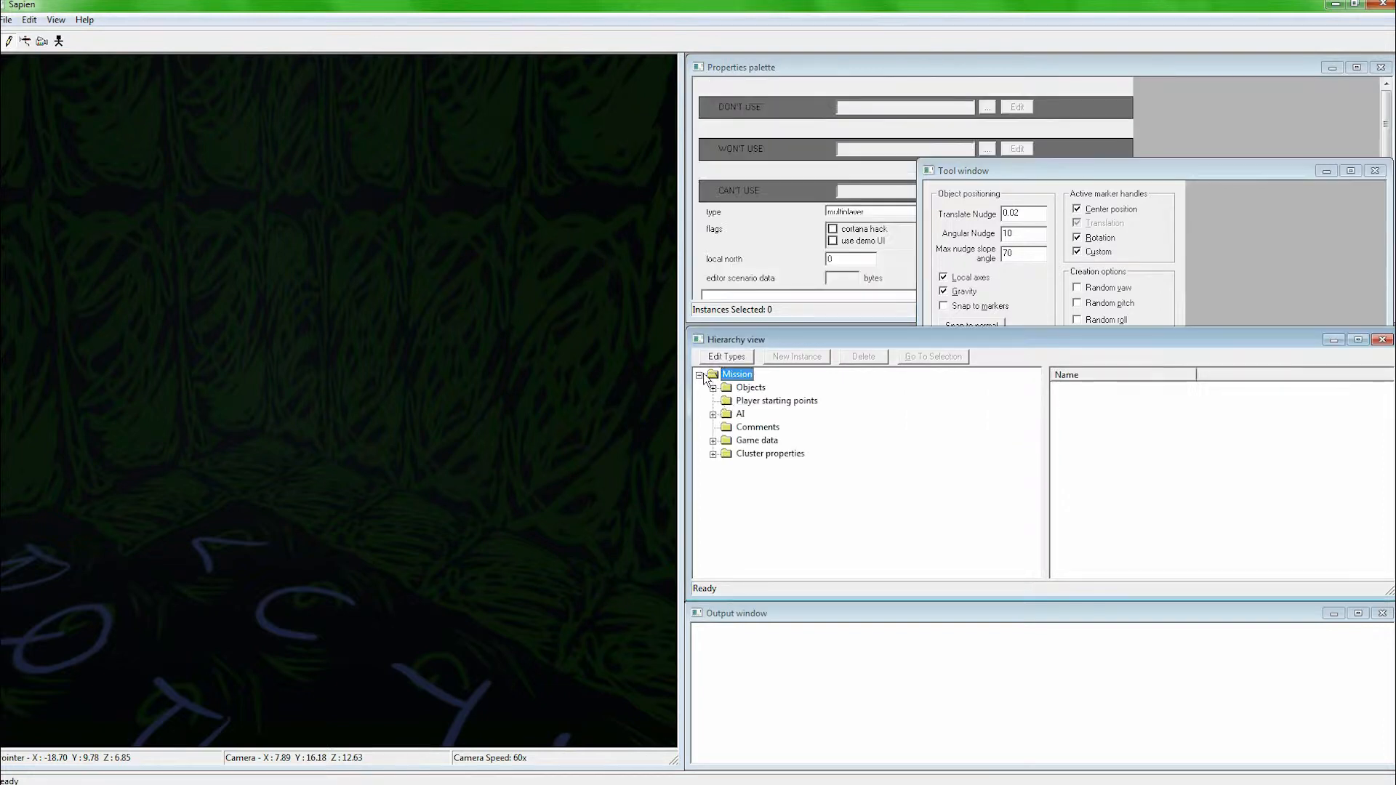
pyautogui.click(713, 440)
pyautogui.click(713, 440)
pyautogui.click(713, 453)
pyautogui.click(757, 455)
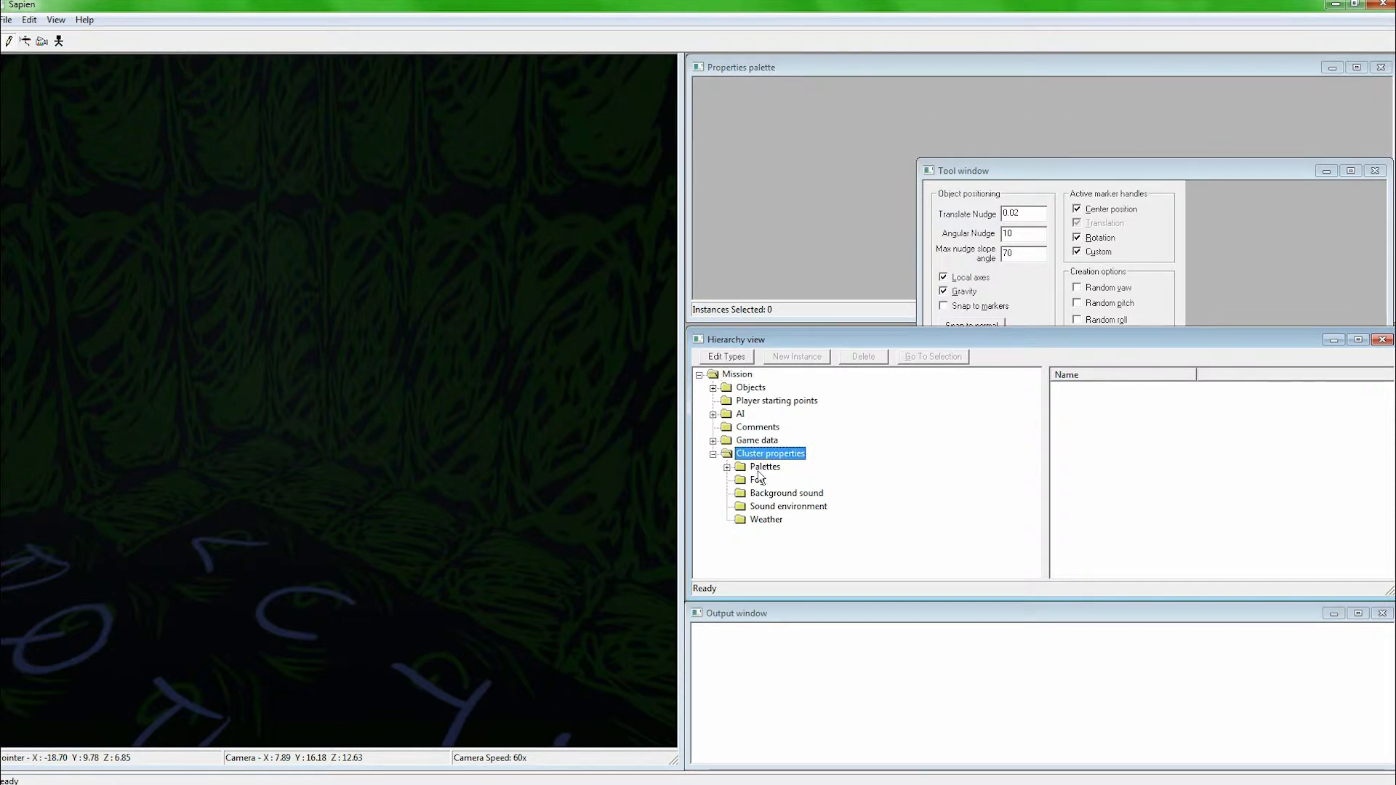
pyautogui.click(760, 467)
pyautogui.click(727, 468)
pyautogui.click(775, 481)
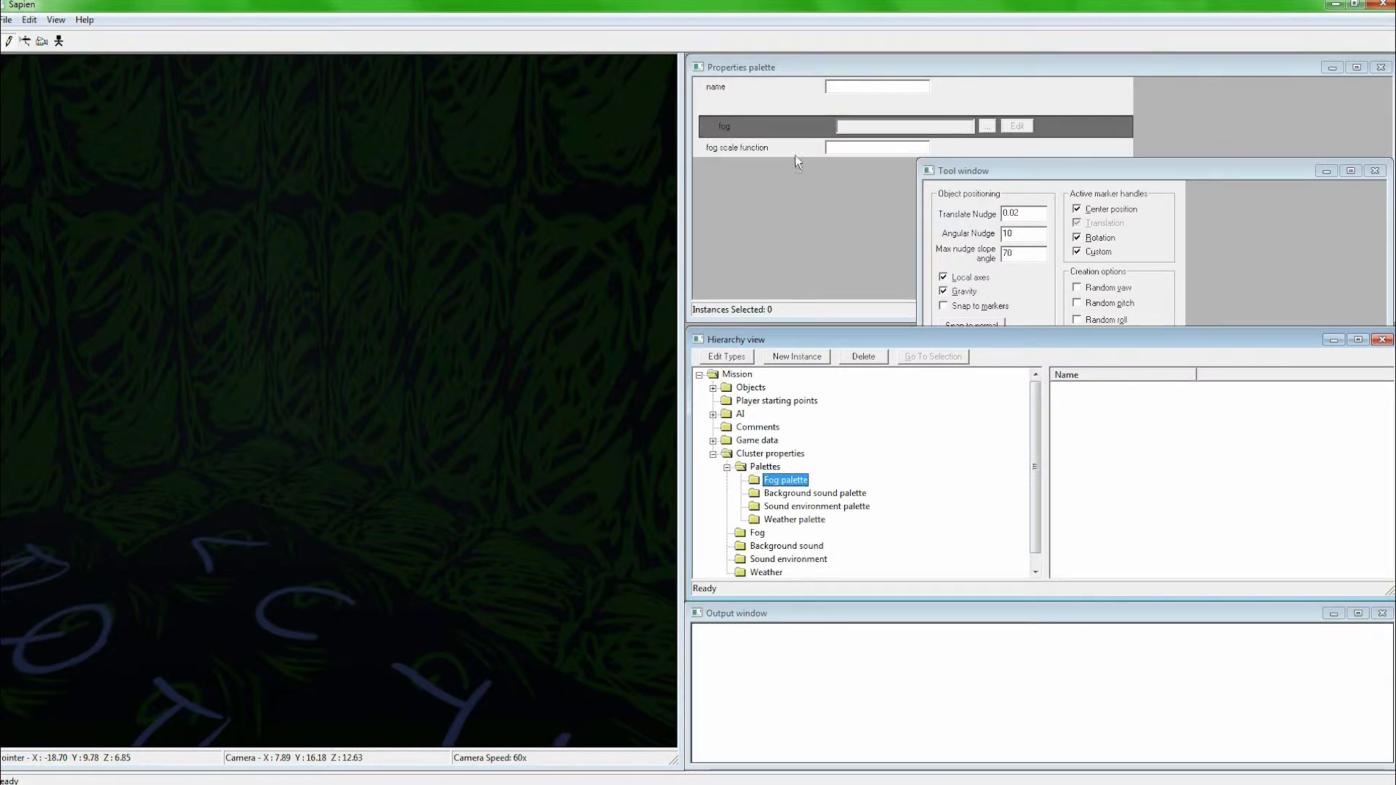
pyautogui.click(988, 128)
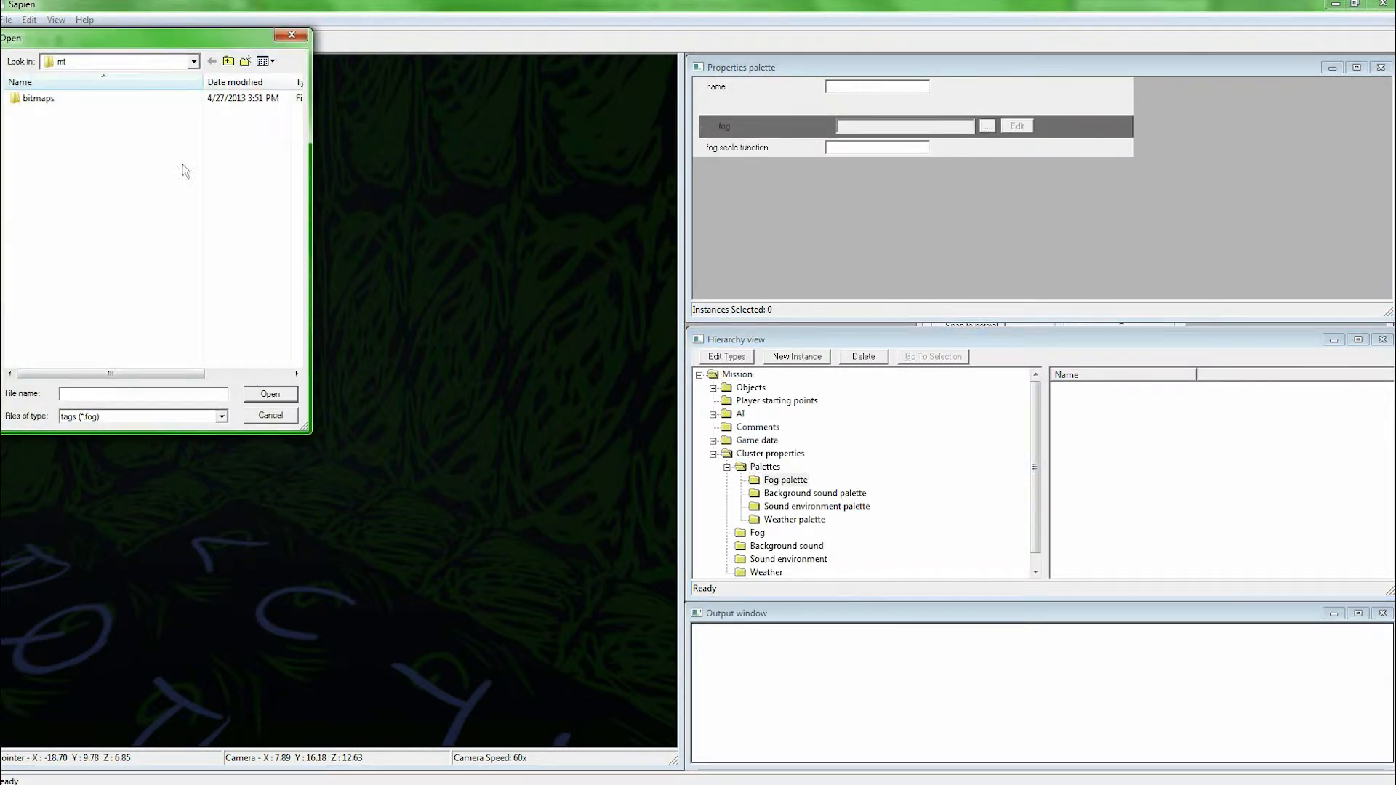
pyautogui.click(301, 34)
pyautogui.click(812, 358)
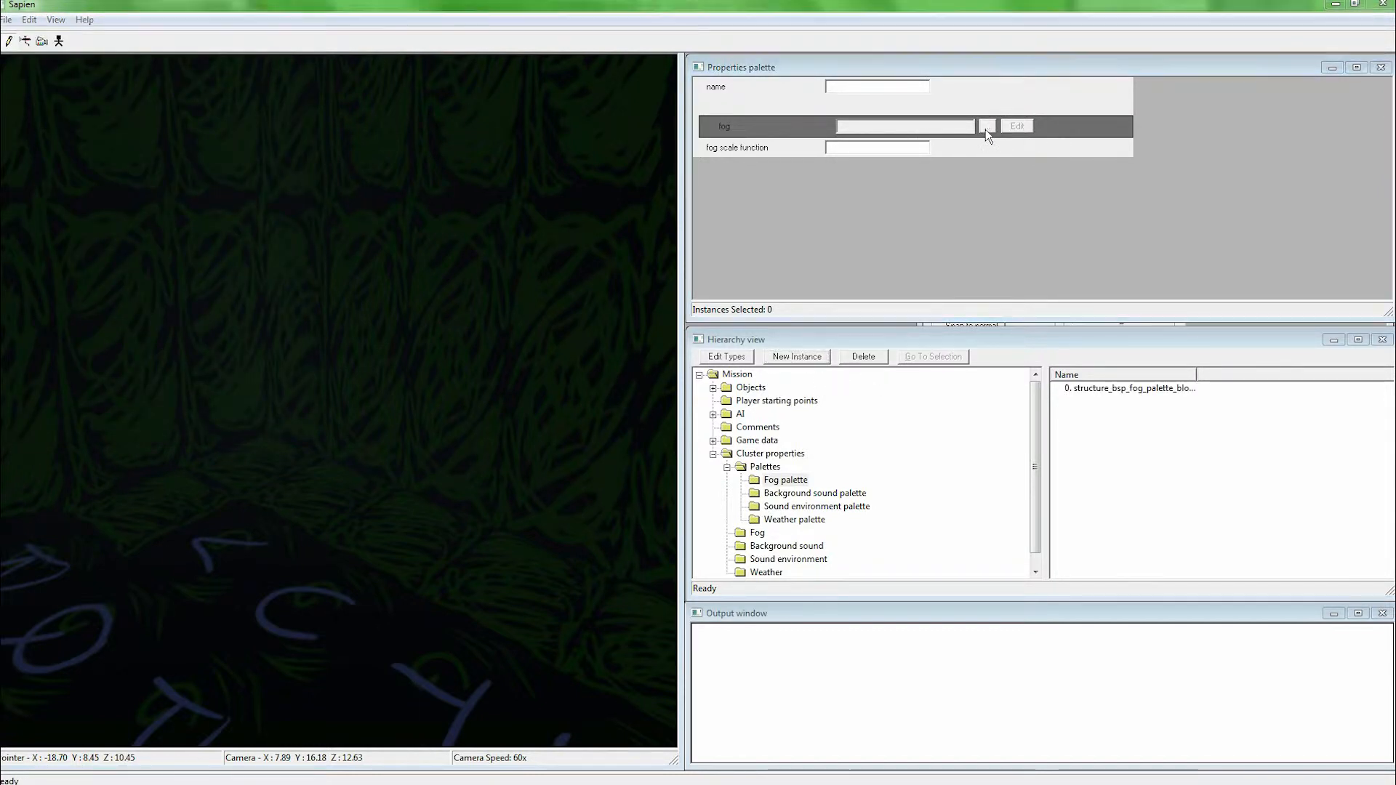
# Step: Try to fill in the Fog palette with the name Water, the fog tag levels\test\deathisland\water and fog scale function 1
pyautogui.click(986, 127)
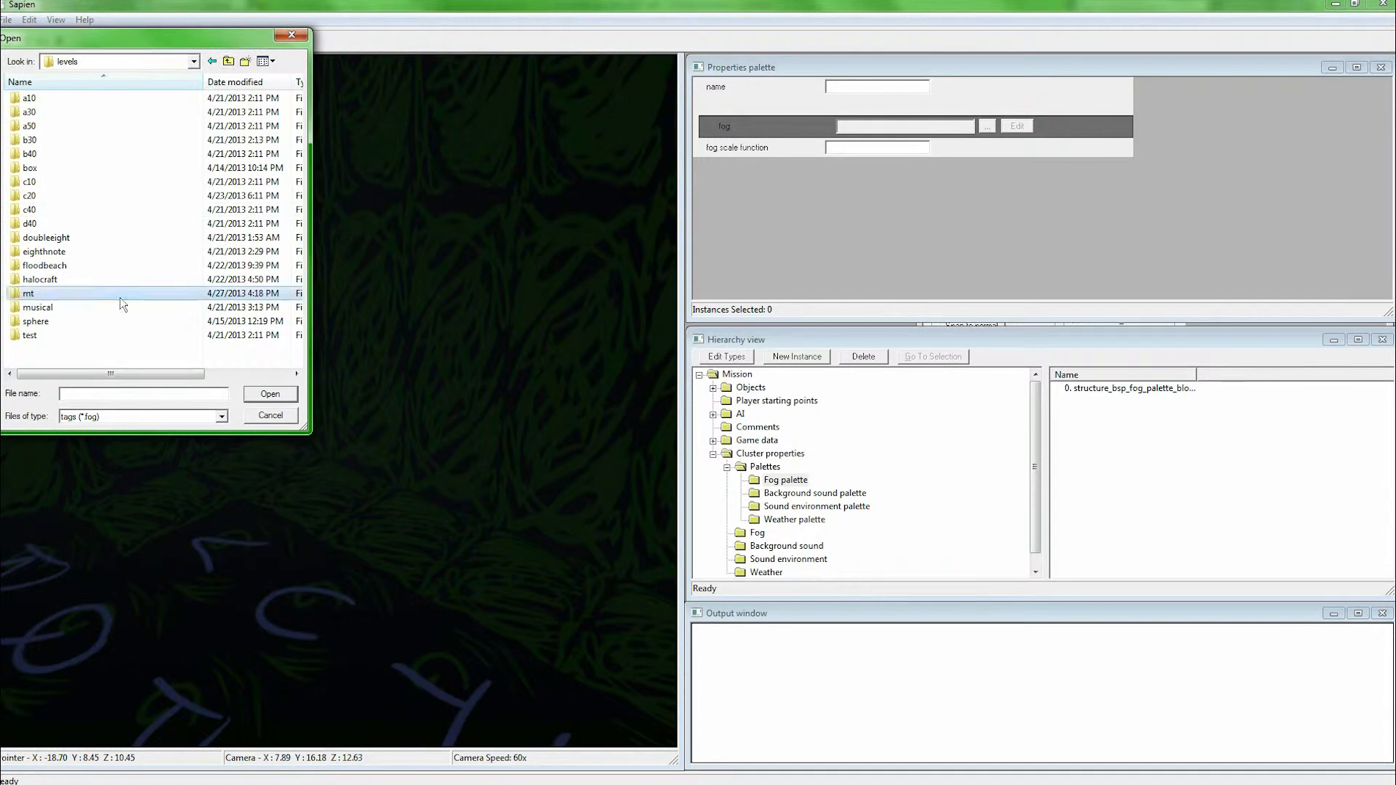
pyautogui.click(227, 62)
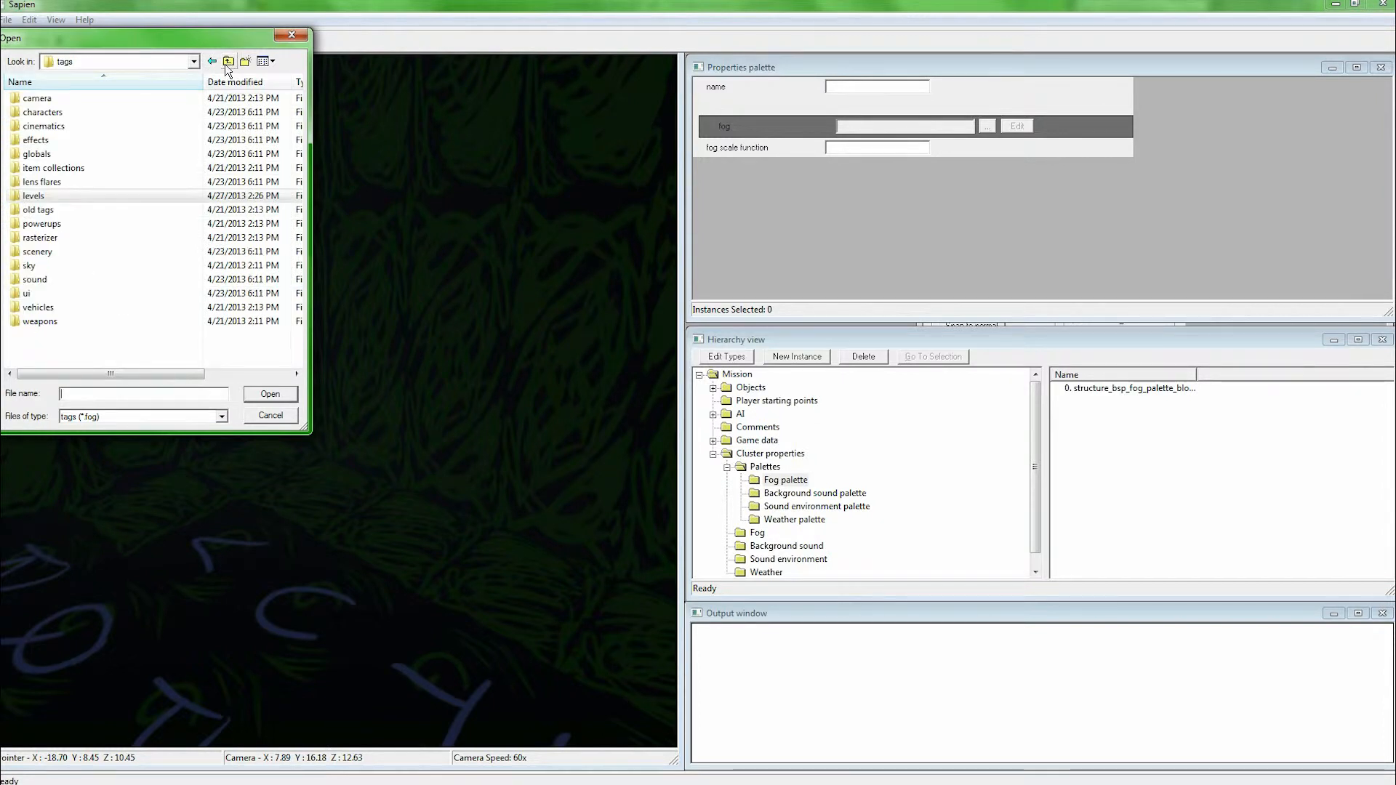
pyautogui.doubleClick(76, 193)
pyautogui.doubleClick(77, 332)
pyautogui.press('BackSpace')
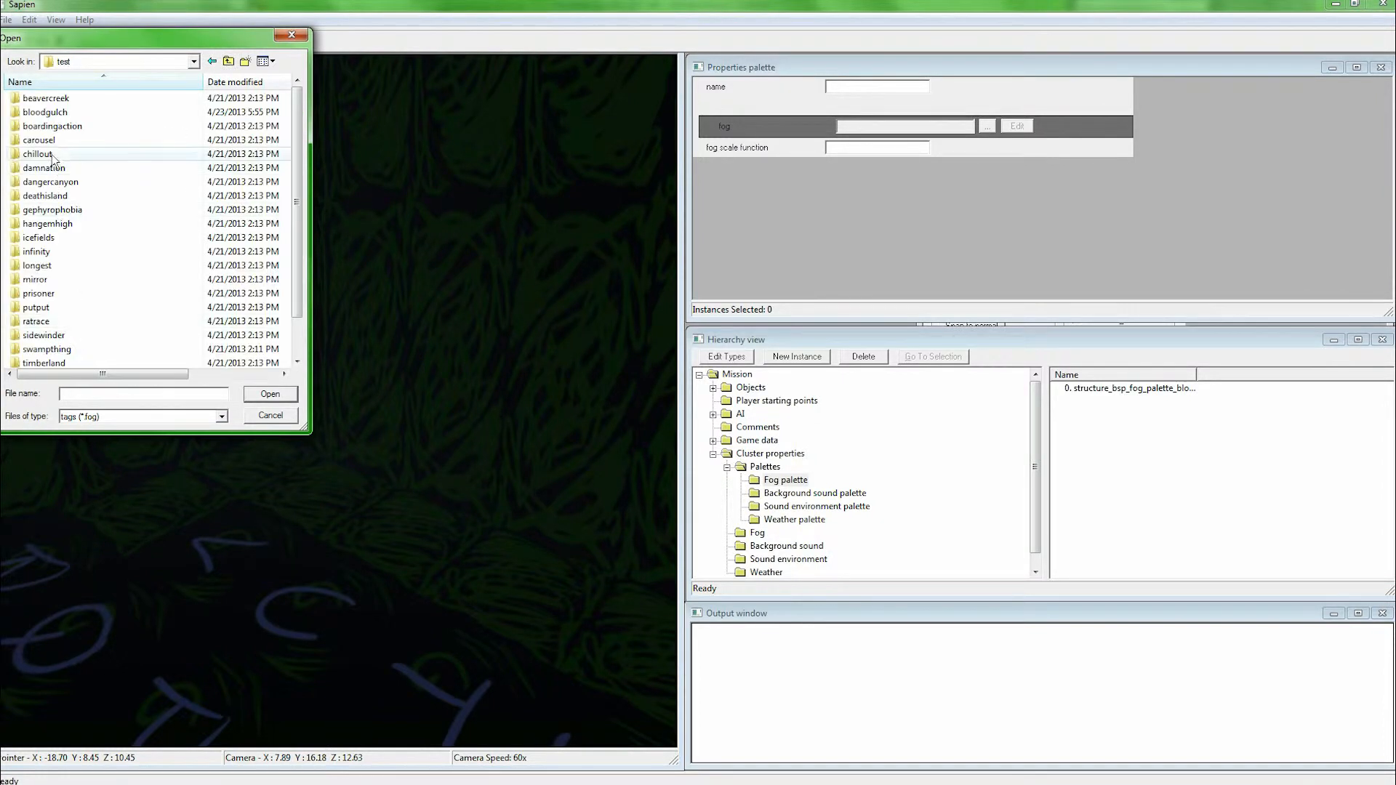
pyautogui.doubleClick(58, 195)
pyautogui.doubleClick(42, 140)
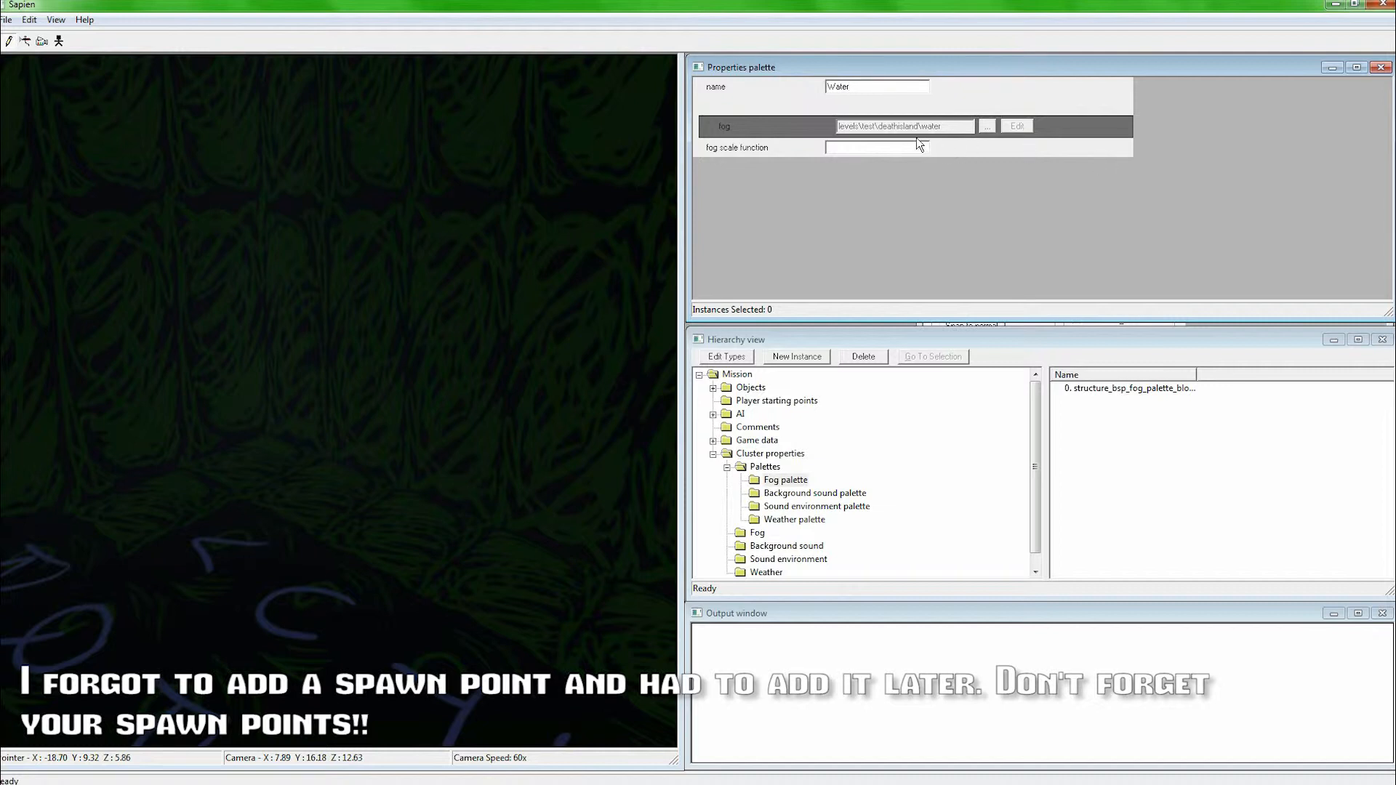
pyautogui.write('1')
# Step: Try to assign the unnamed palette entry as the fog in the cluster properties
pyautogui.click(757, 534)
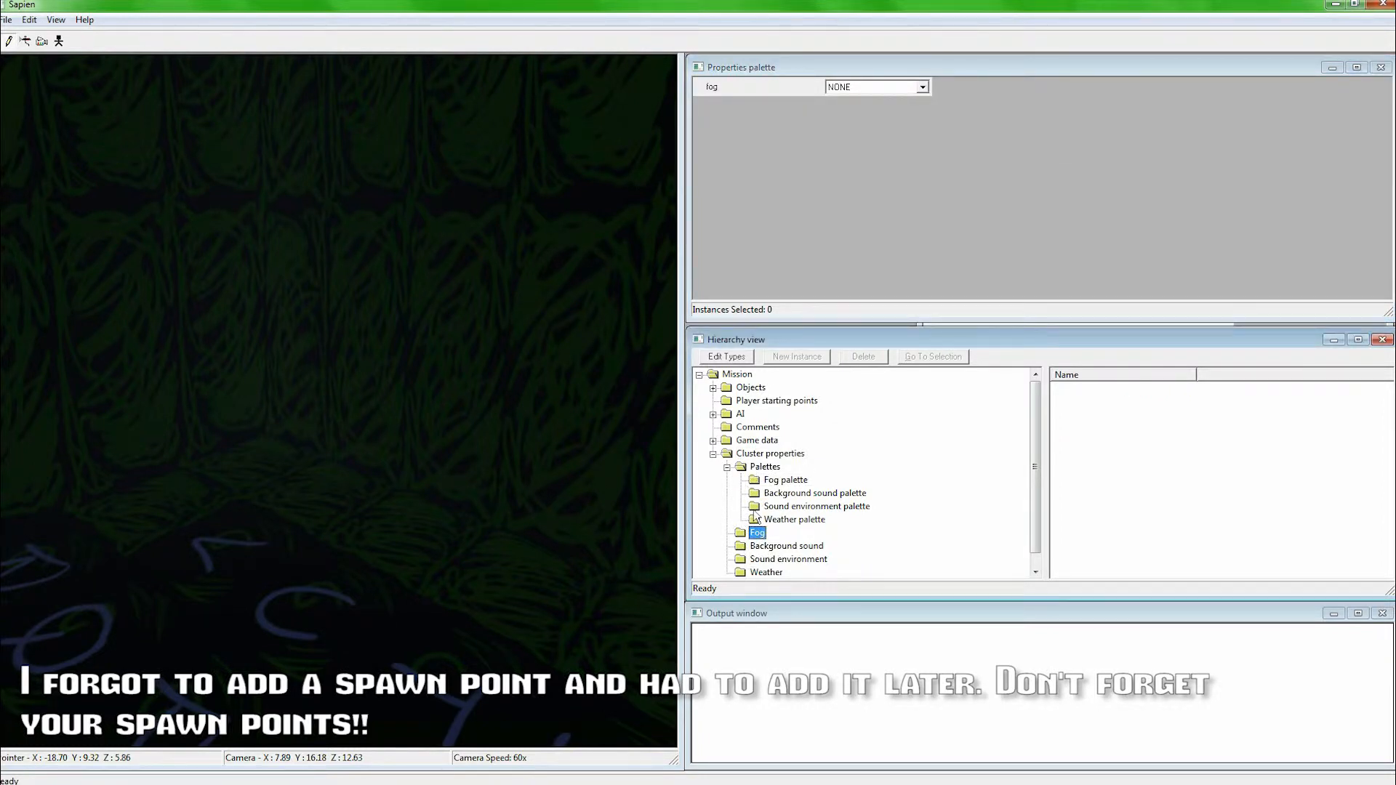
pyautogui.click(891, 87)
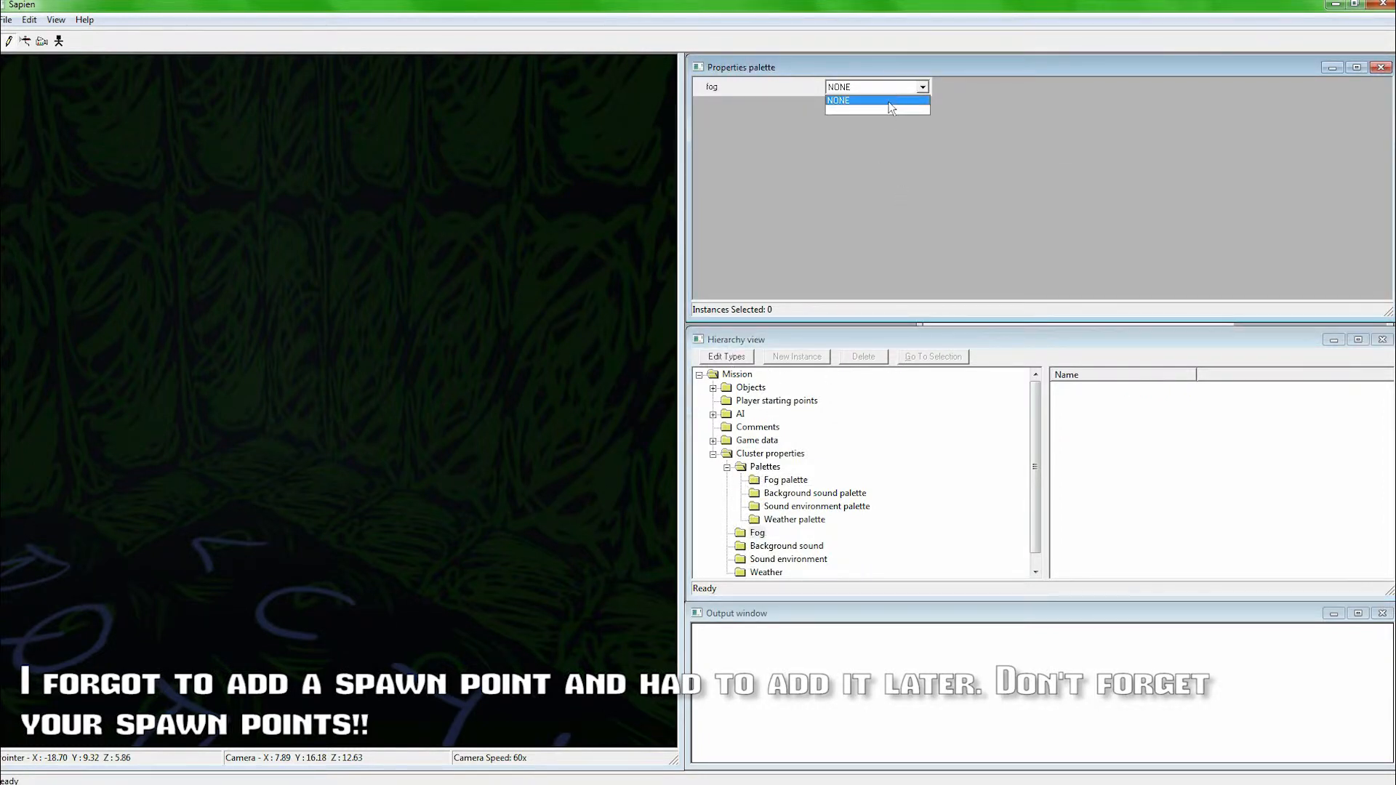
pyautogui.click(888, 110)
# Step: Name the existing fog palette instance Water and give it the fog tag levels\test\deathisland\water
pyautogui.click(791, 483)
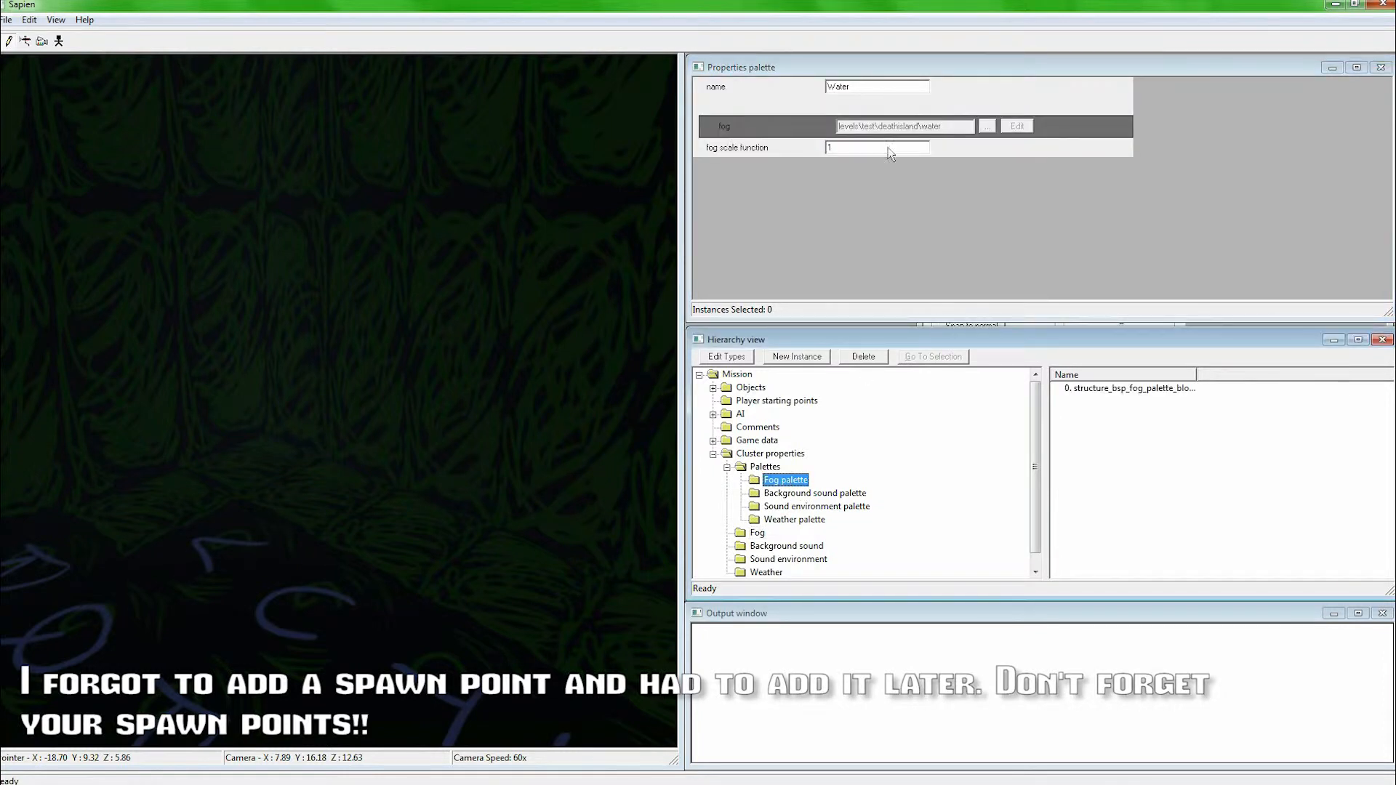
pyautogui.click(1101, 390)
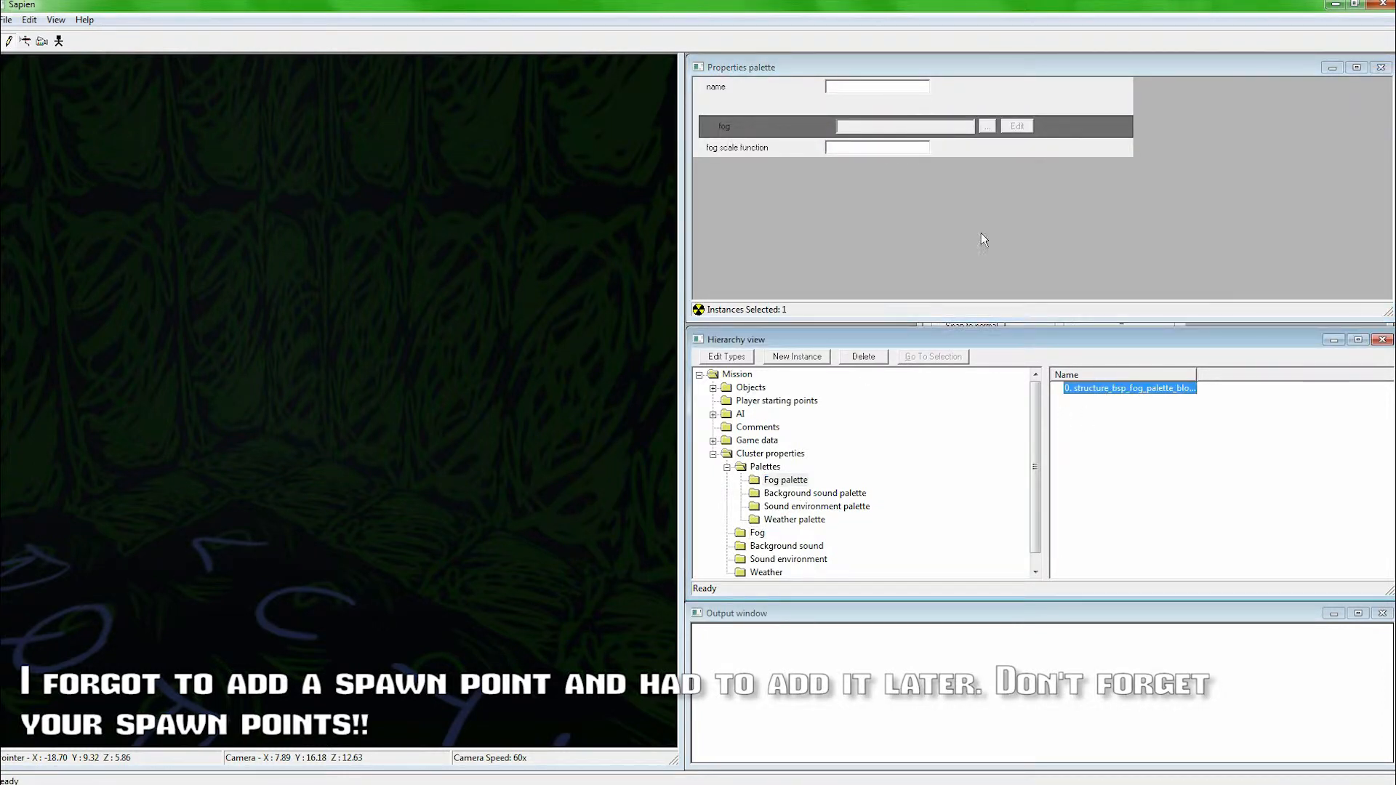
pyautogui.click(873, 86)
pyautogui.write('Water')
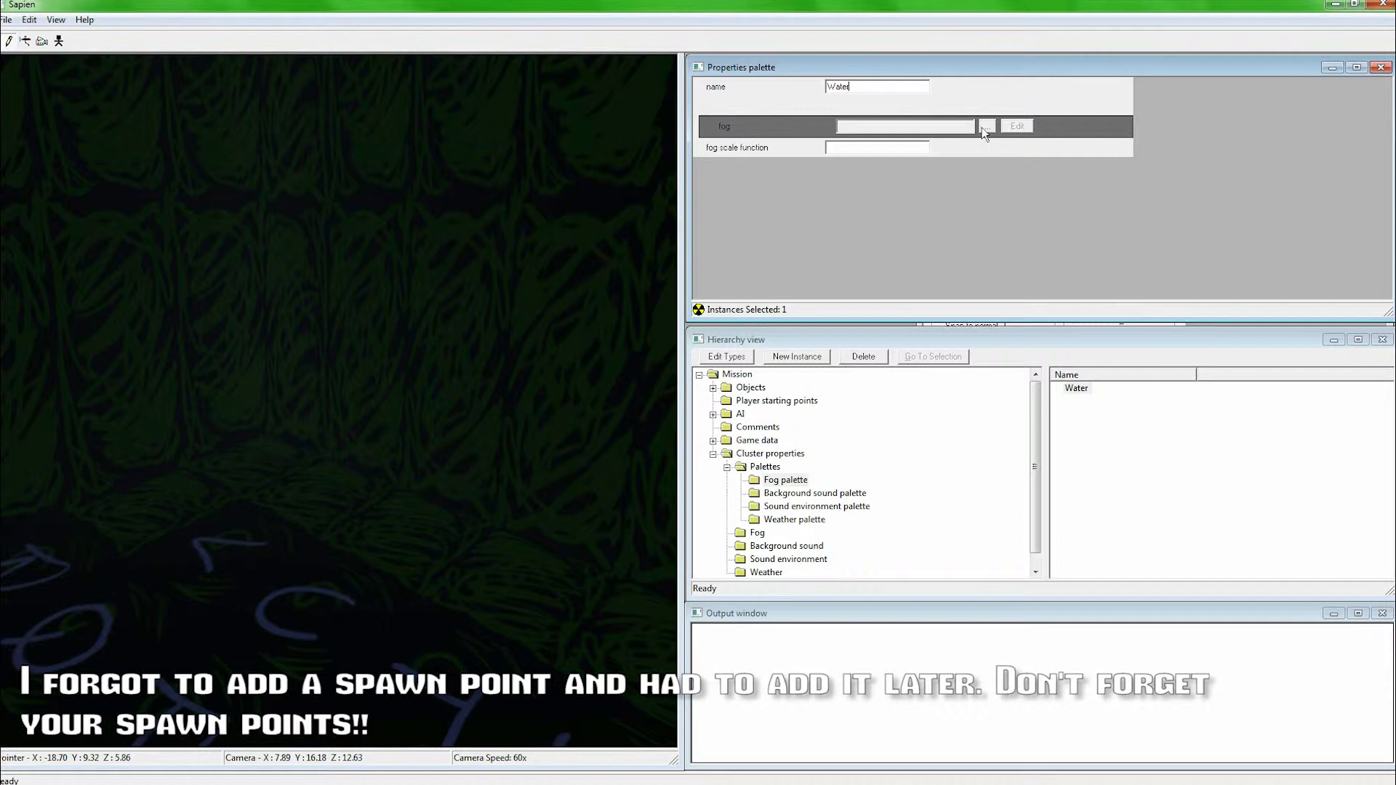
pyautogui.click(982, 128)
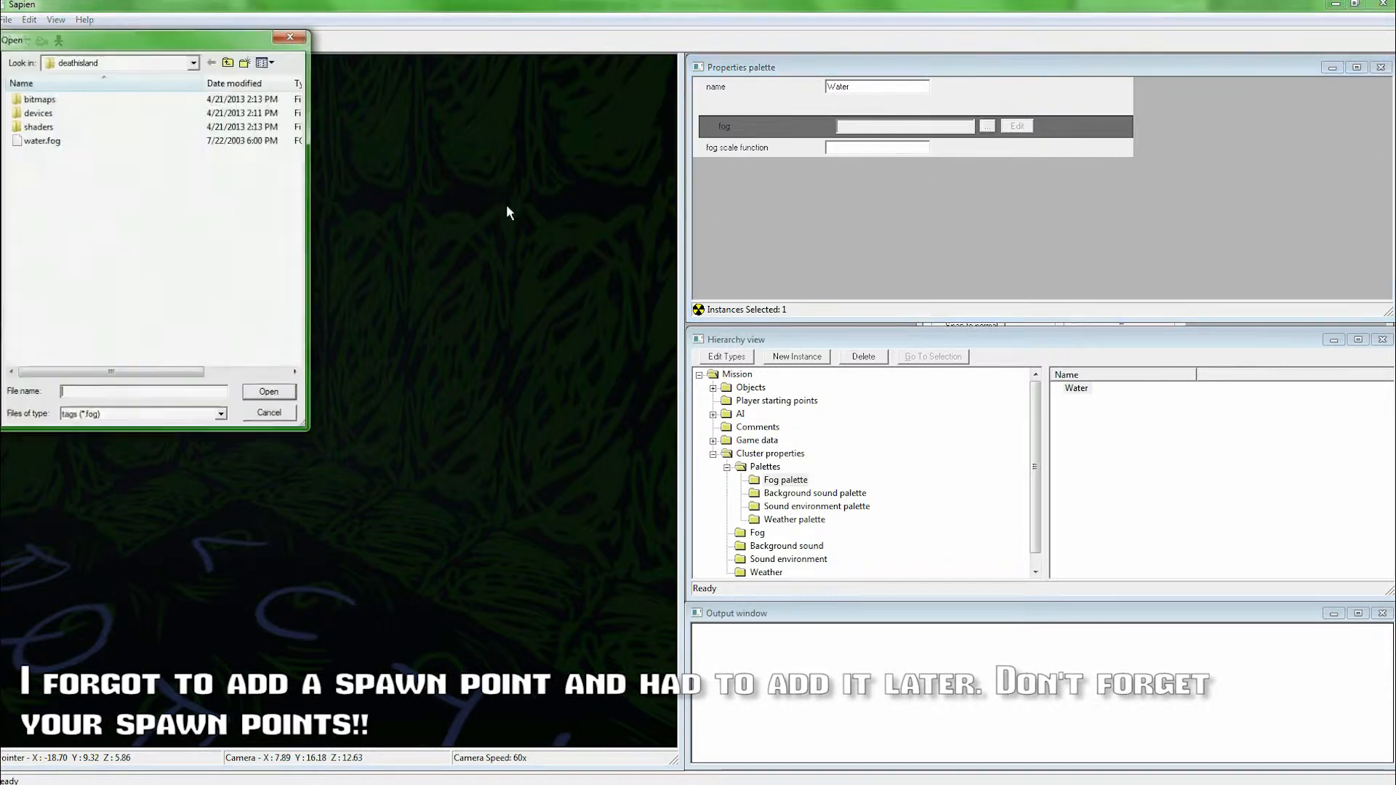
pyautogui.doubleClick(153, 141)
pyautogui.click(888, 150)
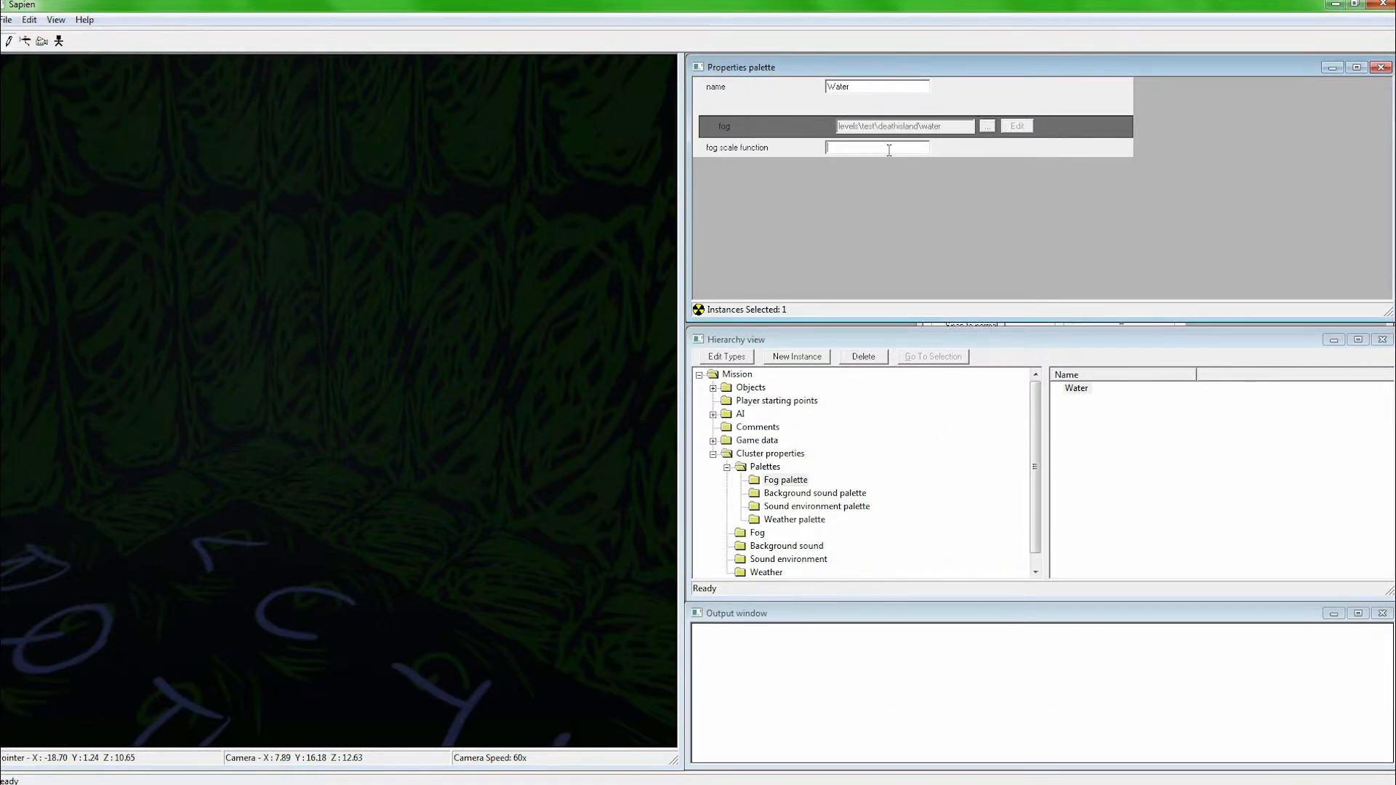
# Step: Set the Fog cluster property to Water
pyautogui.click(758, 535)
pyautogui.click(867, 86)
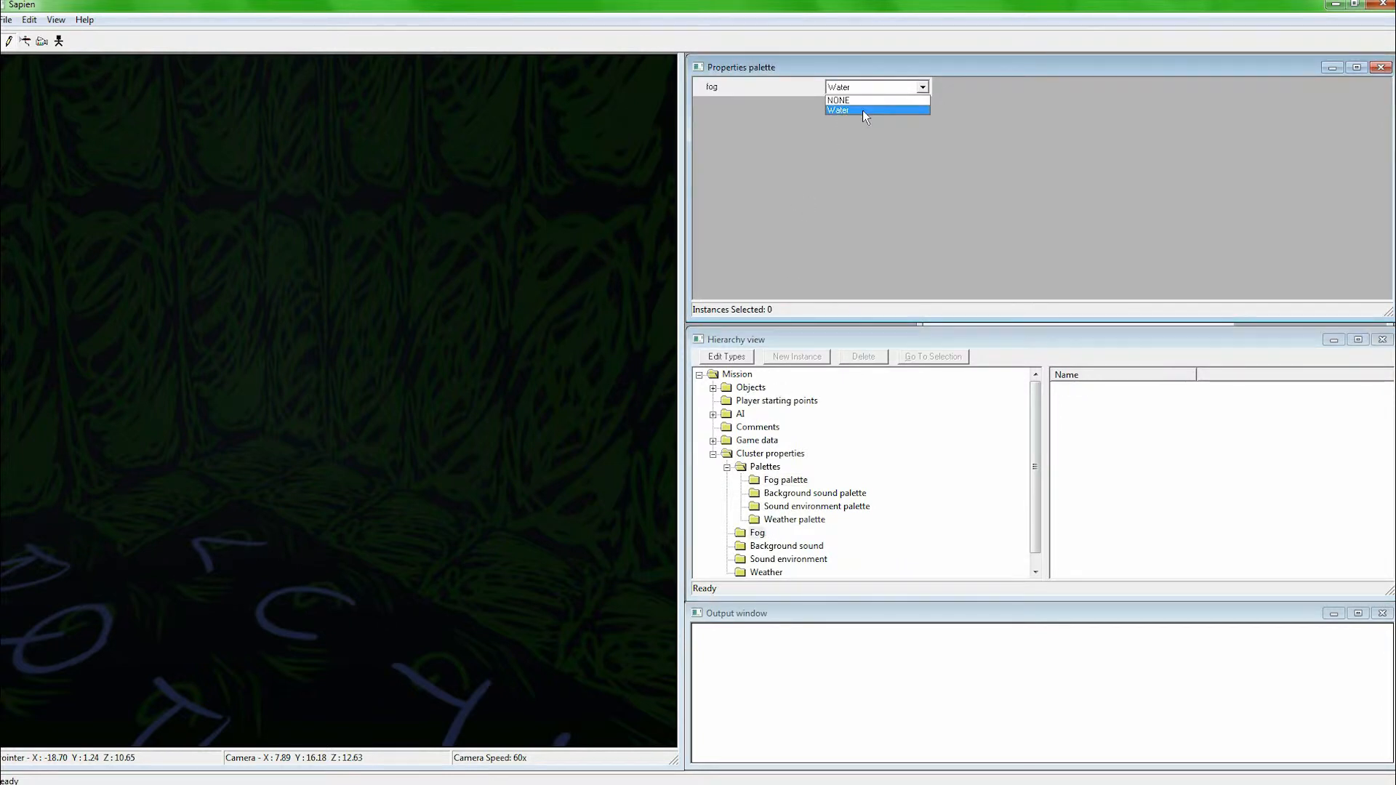
pyautogui.click(862, 111)
# Step: Fly out of the green-walled room and back to examine the level with the Water fog assigned
pyautogui.press('d')
pyautogui.moveTo(476, 473); pyautogui.dragTo(374, 400, button='middle')
pyautogui.press('d')
pyautogui.press('w')
pyautogui.press('d')
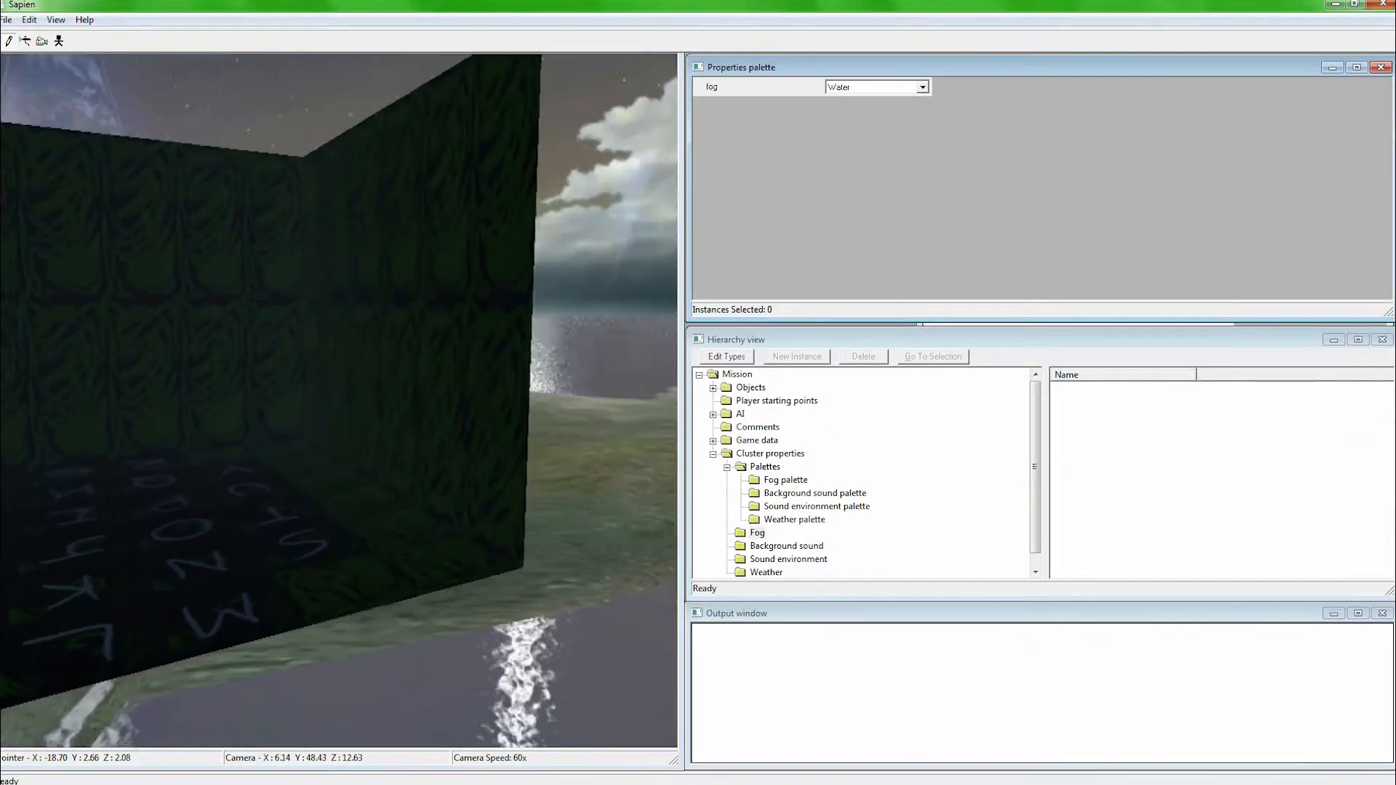
pyautogui.moveTo(374, 400); pyautogui.dragTo(487, 473, button='middle')
pyautogui.press('w')
pyautogui.press('a')
pyautogui.press('d')
pyautogui.press('a')
pyautogui.press('w')
pyautogui.moveTo(339, 400); pyautogui.dragTo(410, 302, button='middle')
pyautogui.press('w')
pyautogui.press('s')
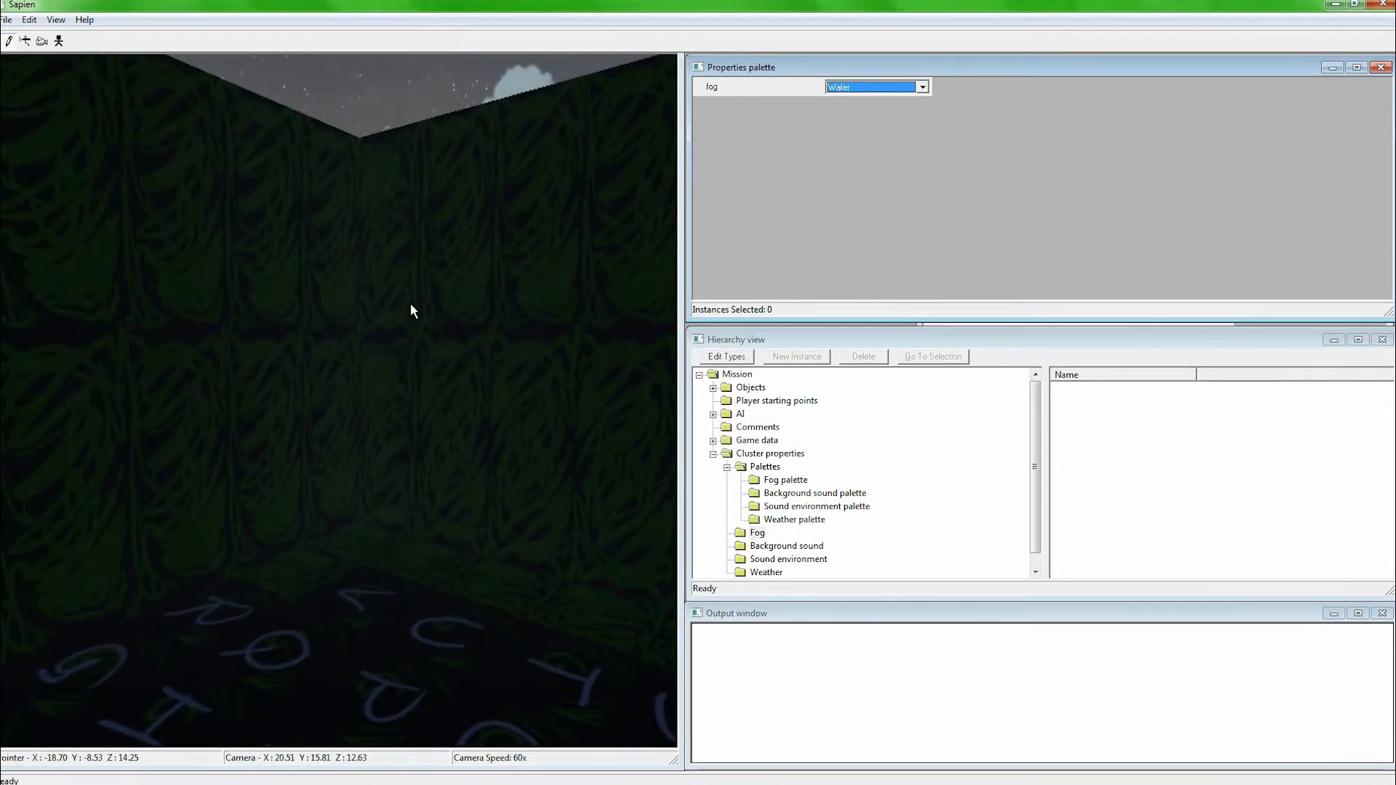
# Step: Save the level and switch from Sapien to the command prompt launched from the Halo folder, closing Sapien
pyautogui.hotkey('ctrl', 's')
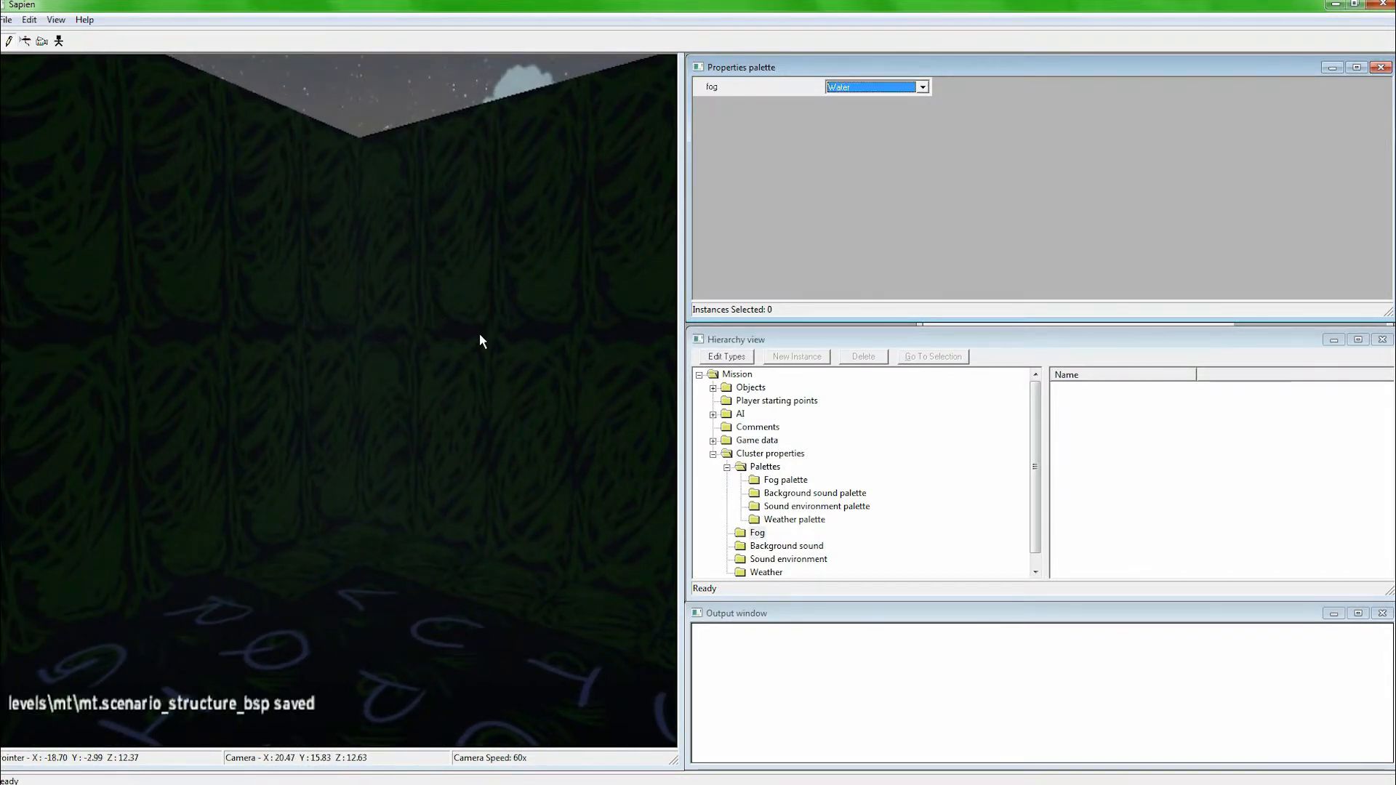
pyautogui.click(1374, 6)
pyautogui.scroll(4, 364, 358)
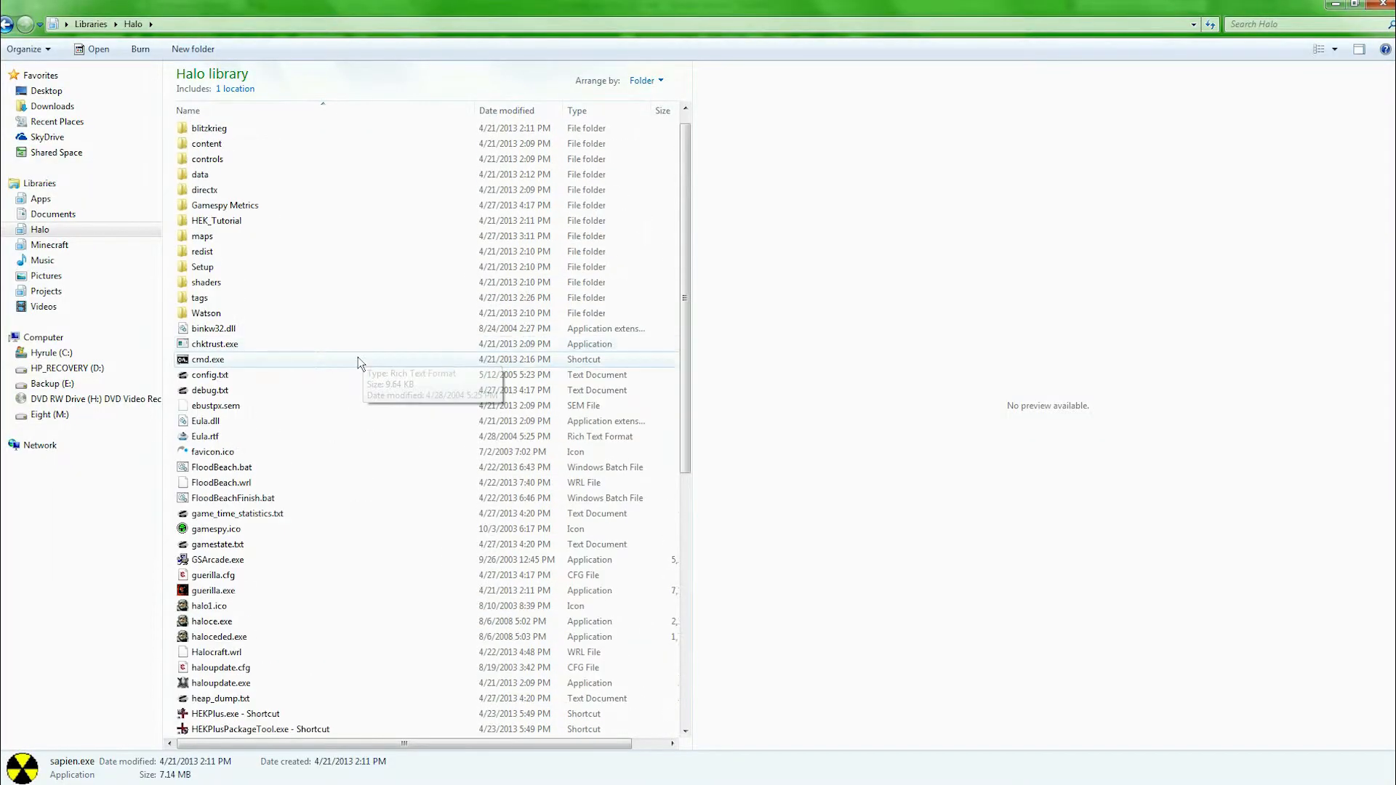
pyautogui.doubleClick(361, 361)
# Step: Try to run the command tool structure levels\MT\MT
pyautogui.write('tool stru')
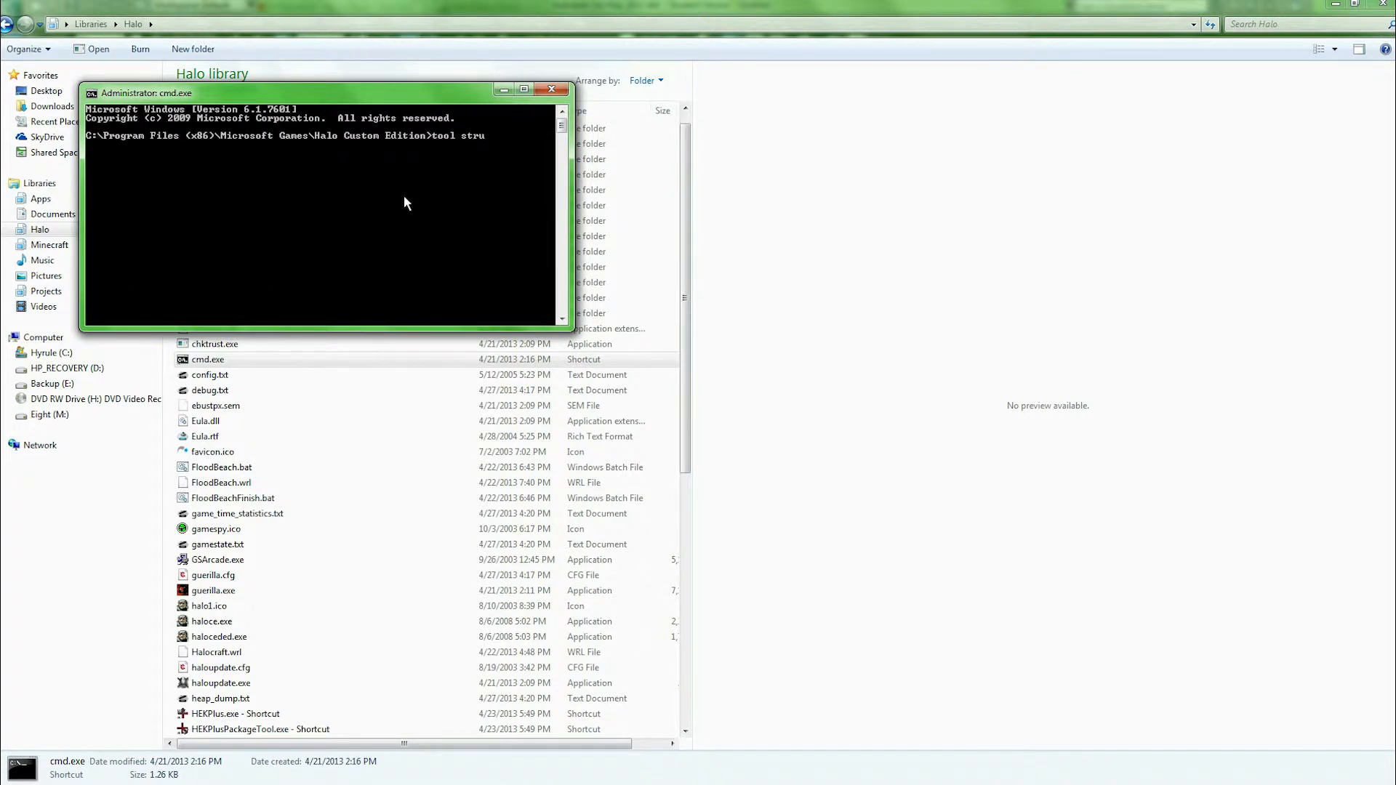
pyautogui.write('cture levels\\MT\\MT')
pyautogui.press('Return')
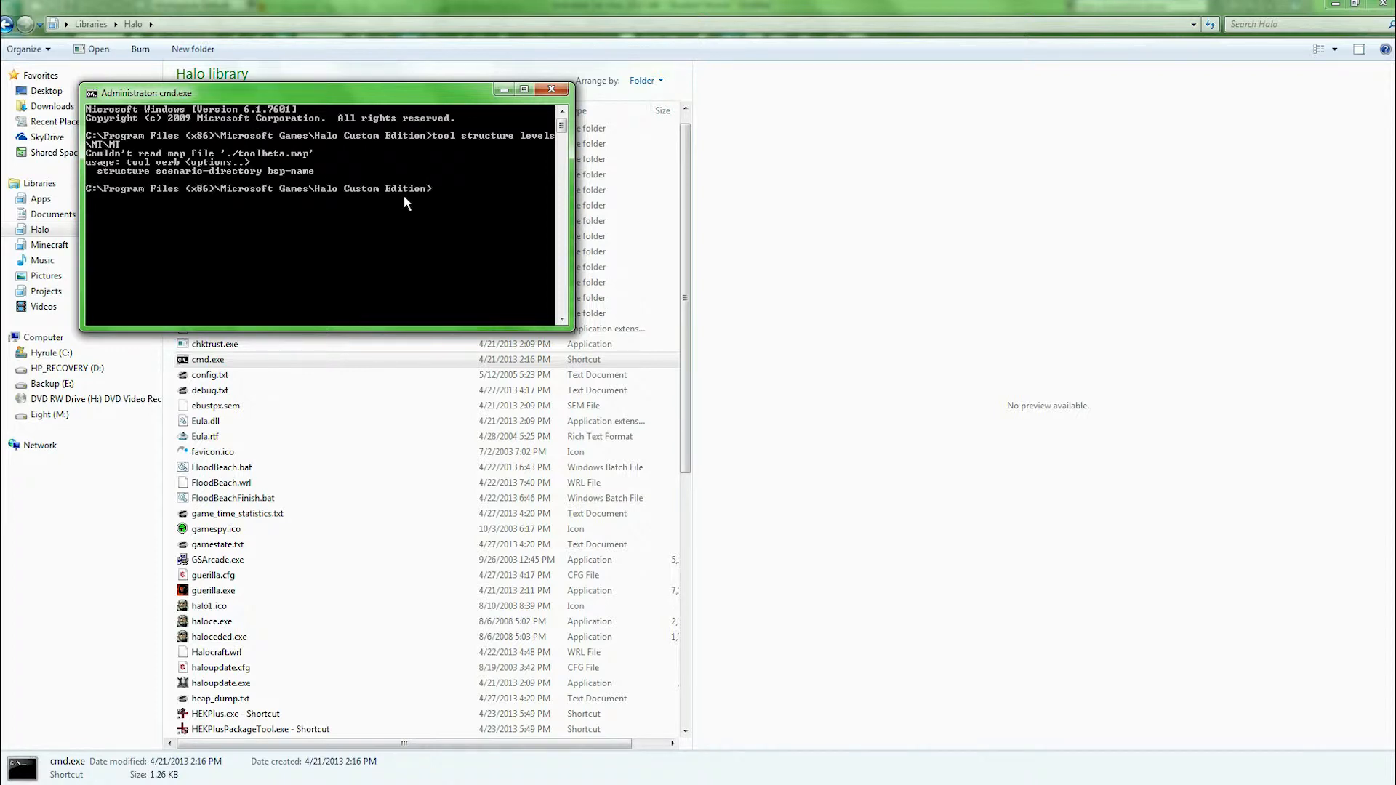
# Step: Build the level's cache file with the command tool build-cache-file levels\MT\MT
pyautogui.press('Up')
pyautogui.press('Left')
pyautogui.press('Left')
pyautogui.press('Left')
pyautogui.press('Left')
pyautogui.press('Left')
pyautogui.press('Left')
pyautogui.press('Left')
pyautogui.press('Left')
pyautogui.press('Left')
pyautogui.press('Left')
pyautogui.press('Left')
pyautogui.press('Left')
pyautogui.press('Left')
pyautogui.press('BackSpace')
pyautogui.press('BackSpace')
pyautogui.press('BackSpace')
pyautogui.press('BackSpace')
pyautogui.press('BackSpace')
pyautogui.press('BackSpace')
pyautogui.press('BackSpace')
pyautogui.press('BackSpace')
pyautogui.press('BackSpace')
pyautogui.write('build-cache-file')
pyautogui.press('Return')
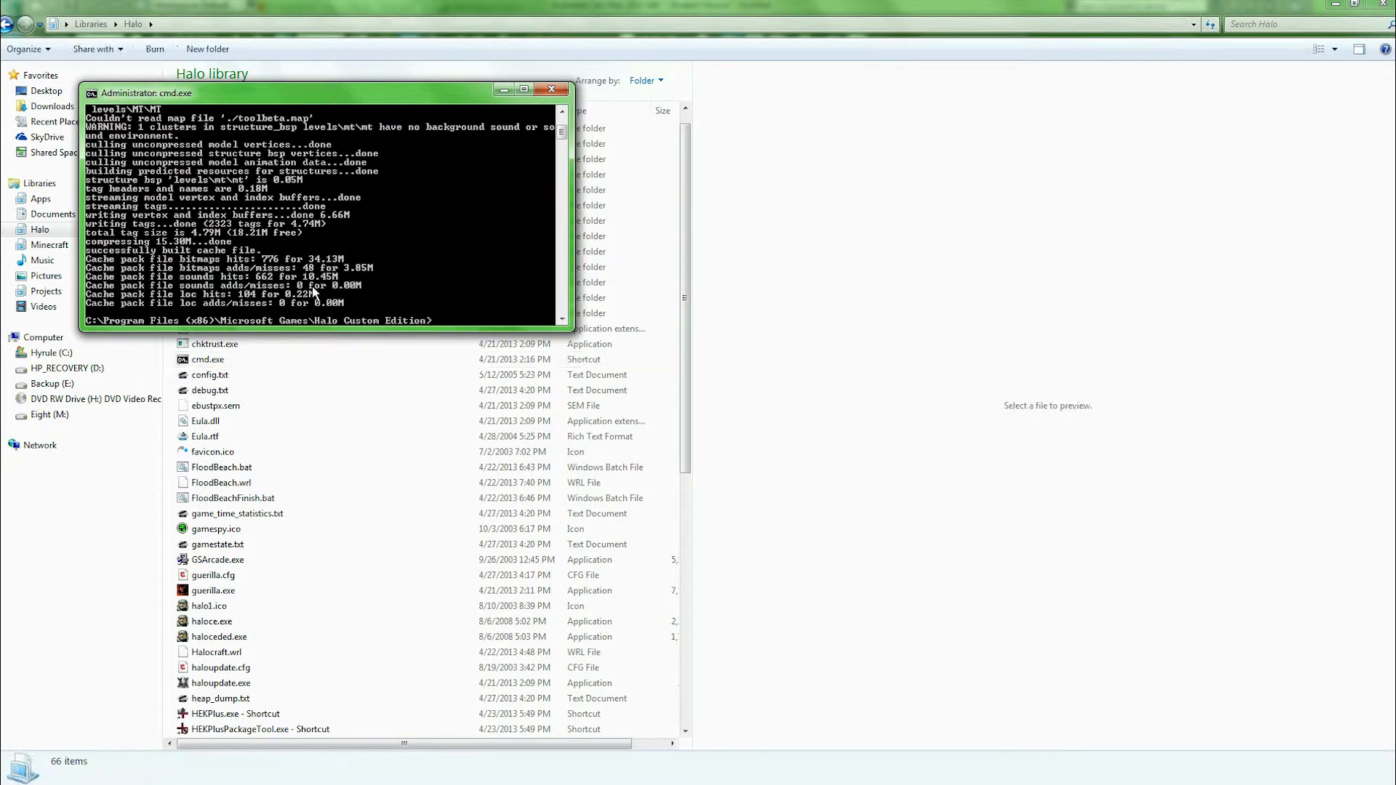
# Step: Close the command prompt and launch haloce.exe from the Halo folder
pyautogui.click(561, 92)
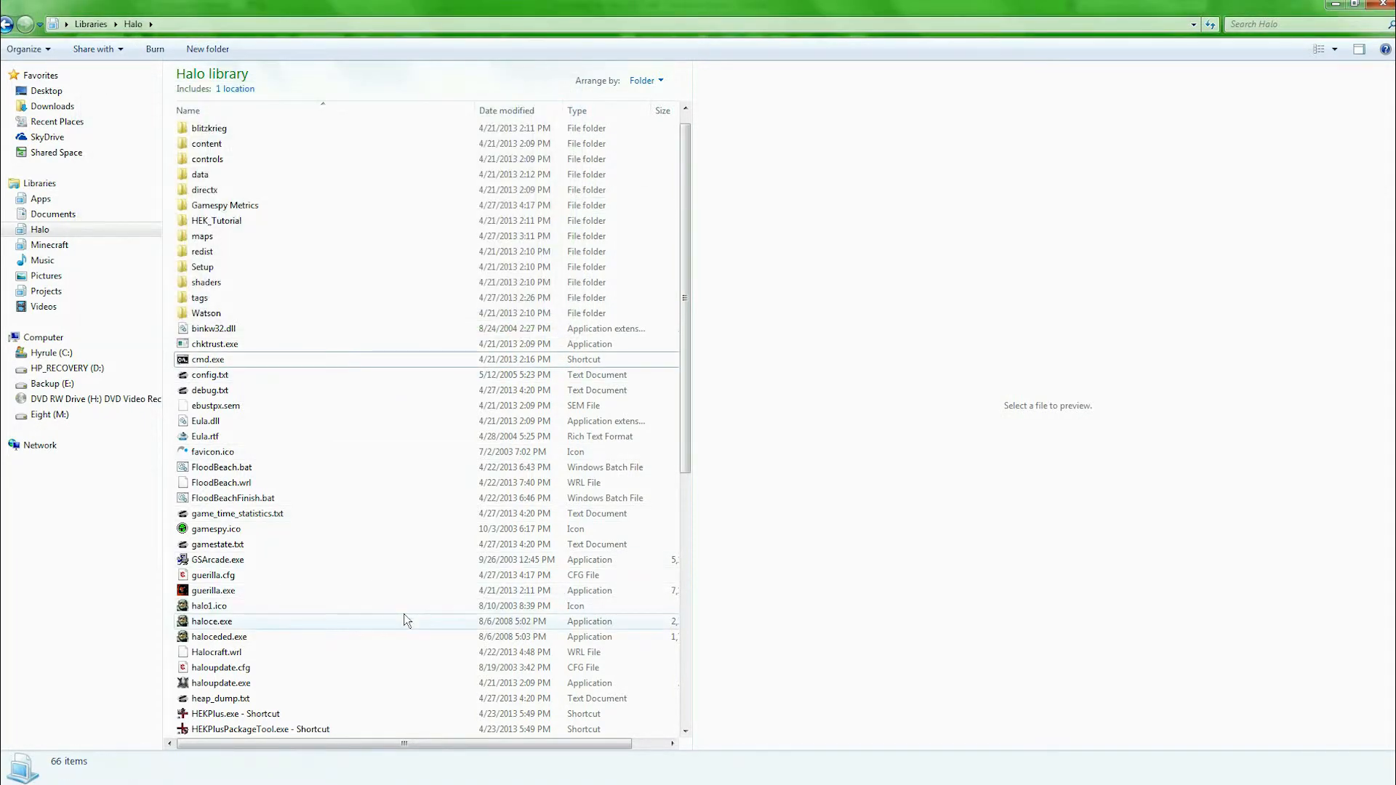
pyautogui.click(404, 618)
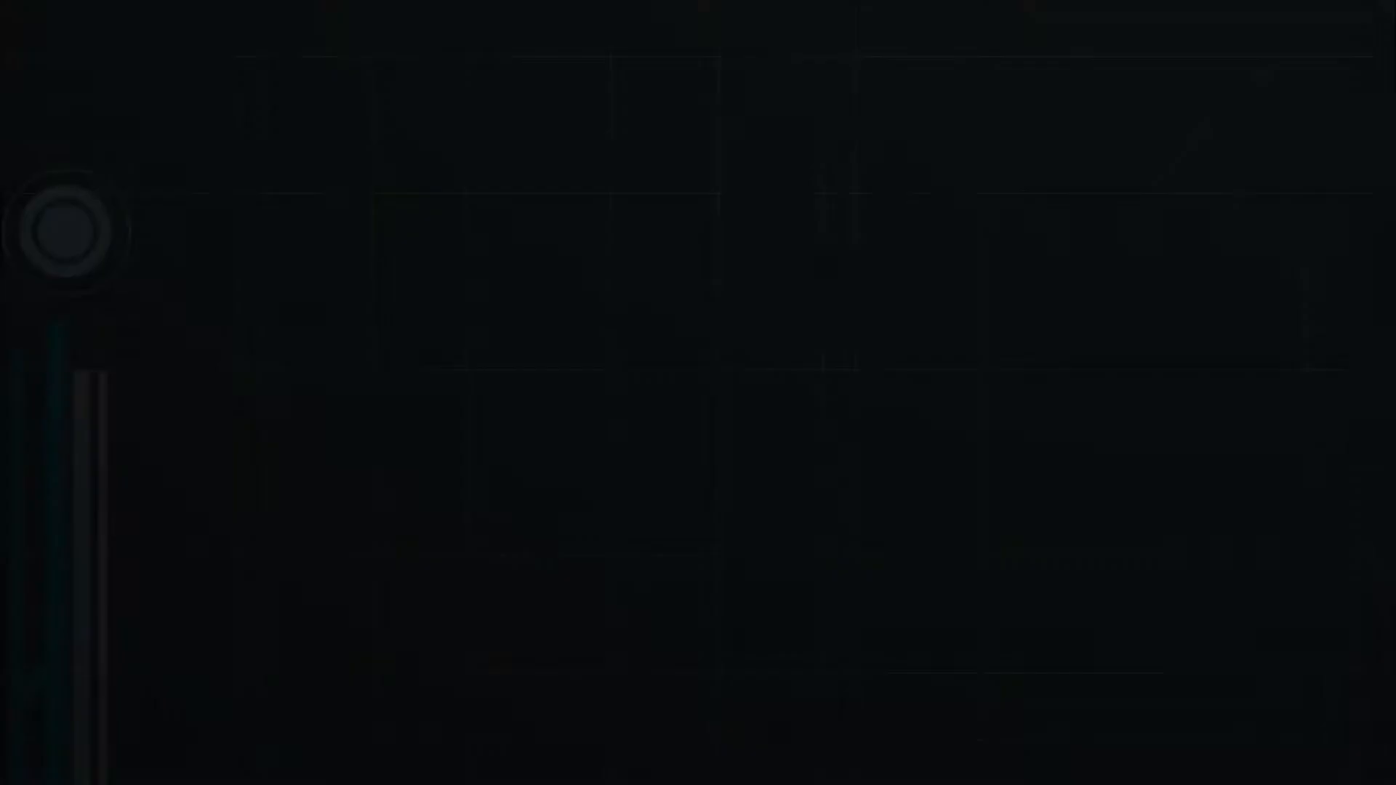
pyautogui.press('w')
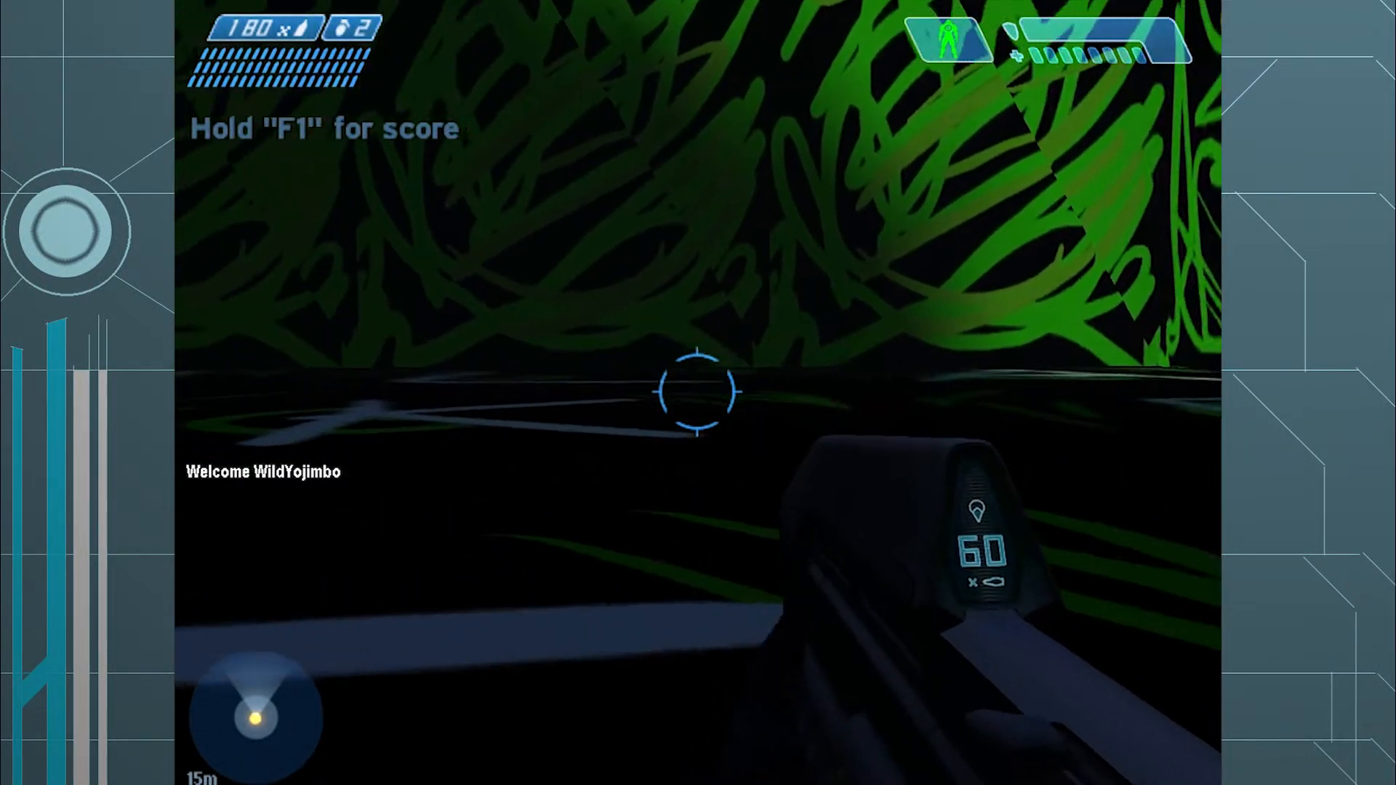
pyautogui.moveTo(696, 392); pyautogui.dragTo(696, 393)
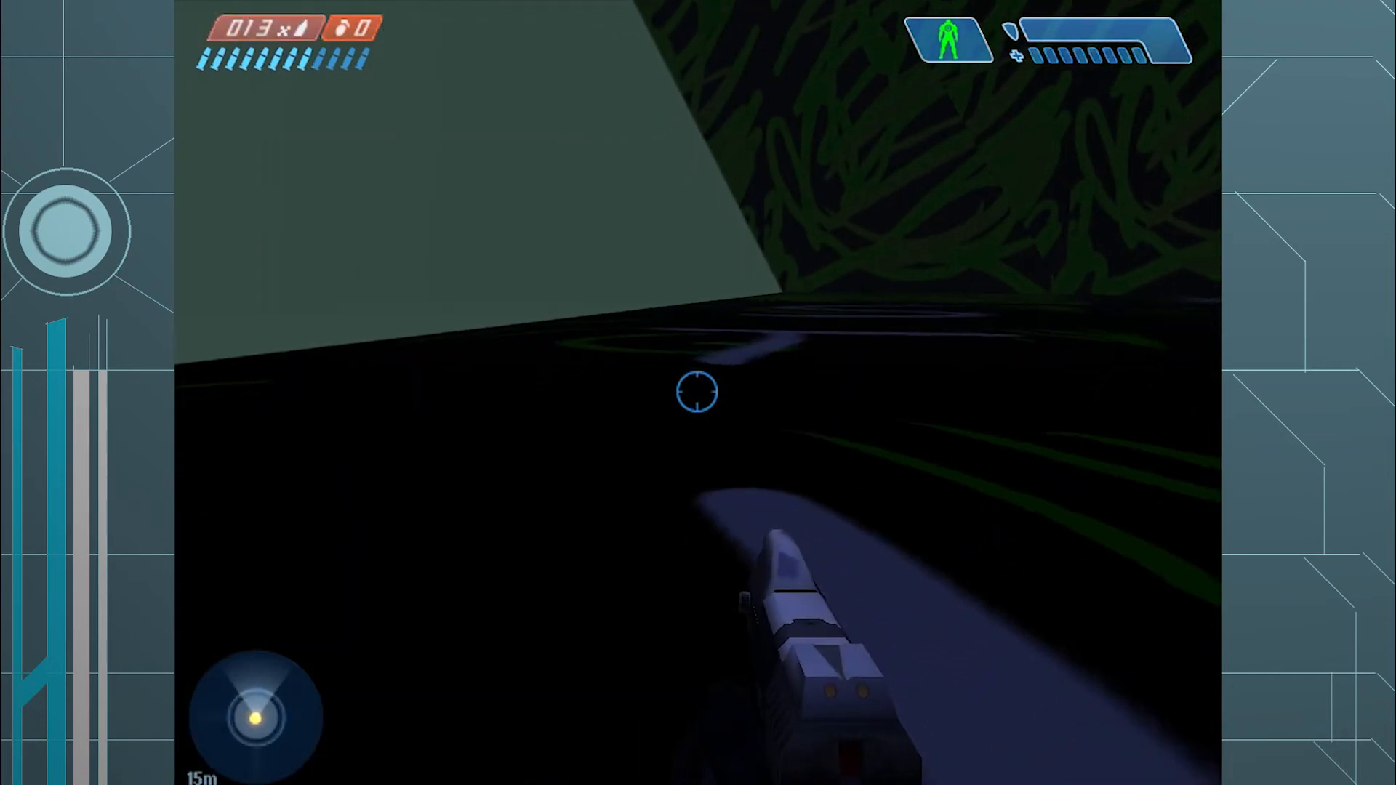
pyautogui.click(697, 392)
pyautogui.press('w')
pyautogui.press('space')
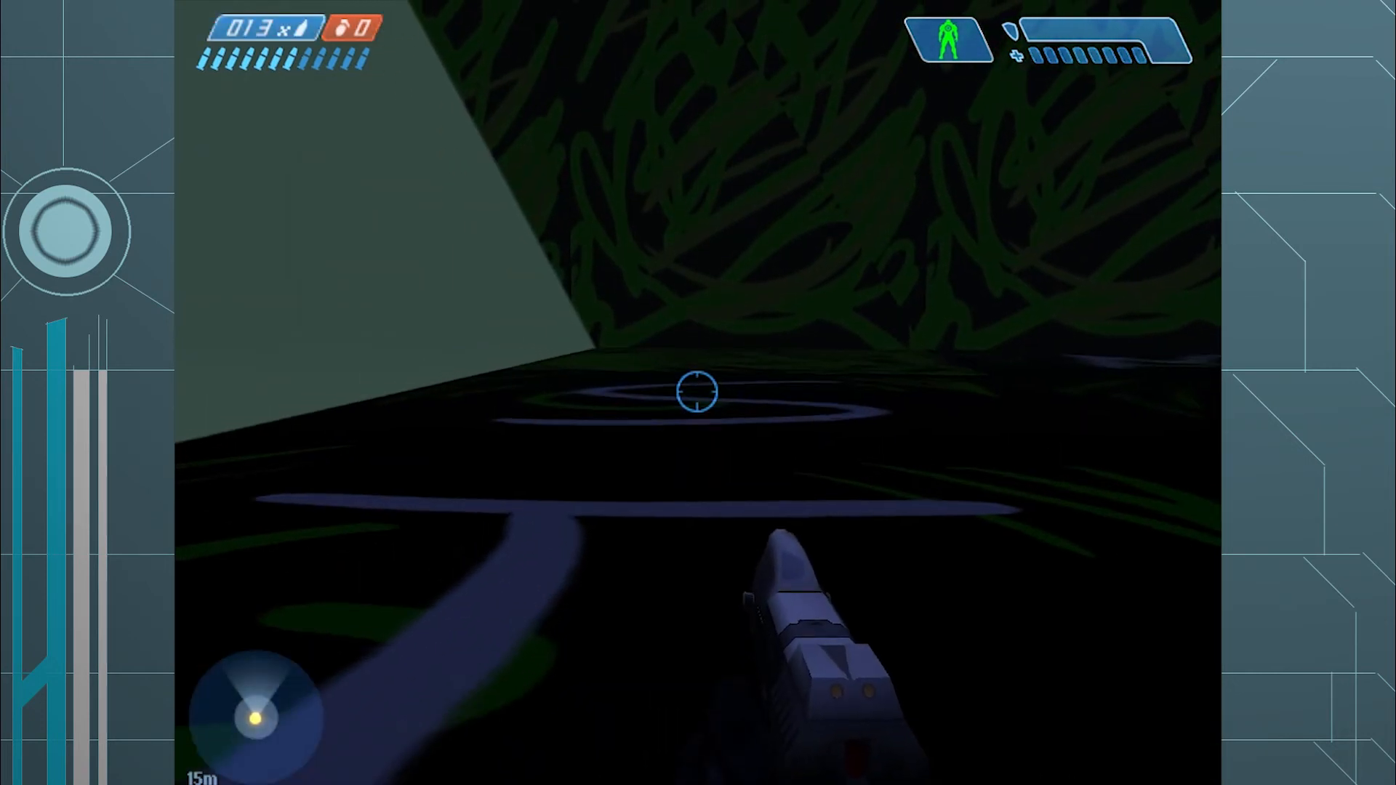
pyautogui.click(696, 392)
pyautogui.press('space')
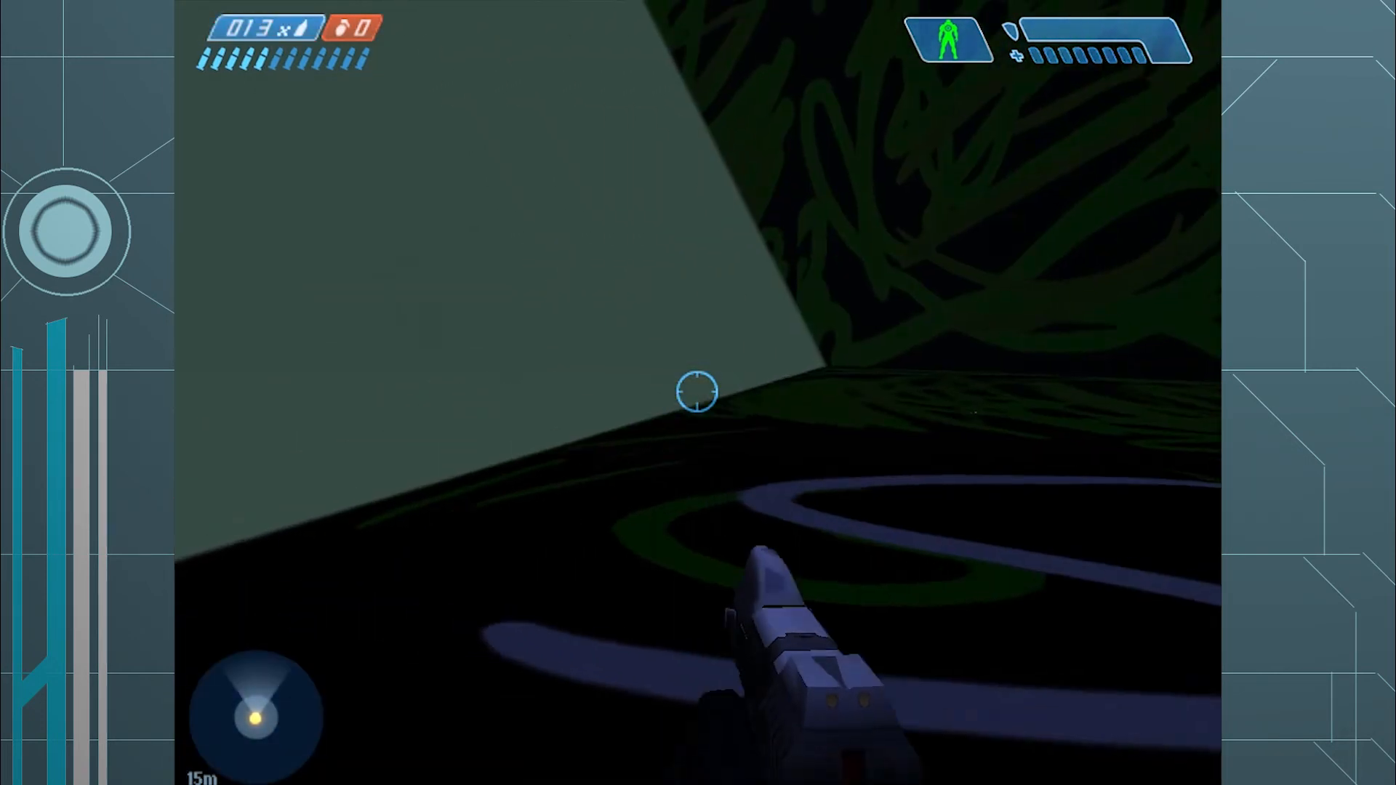
pyautogui.press('w')
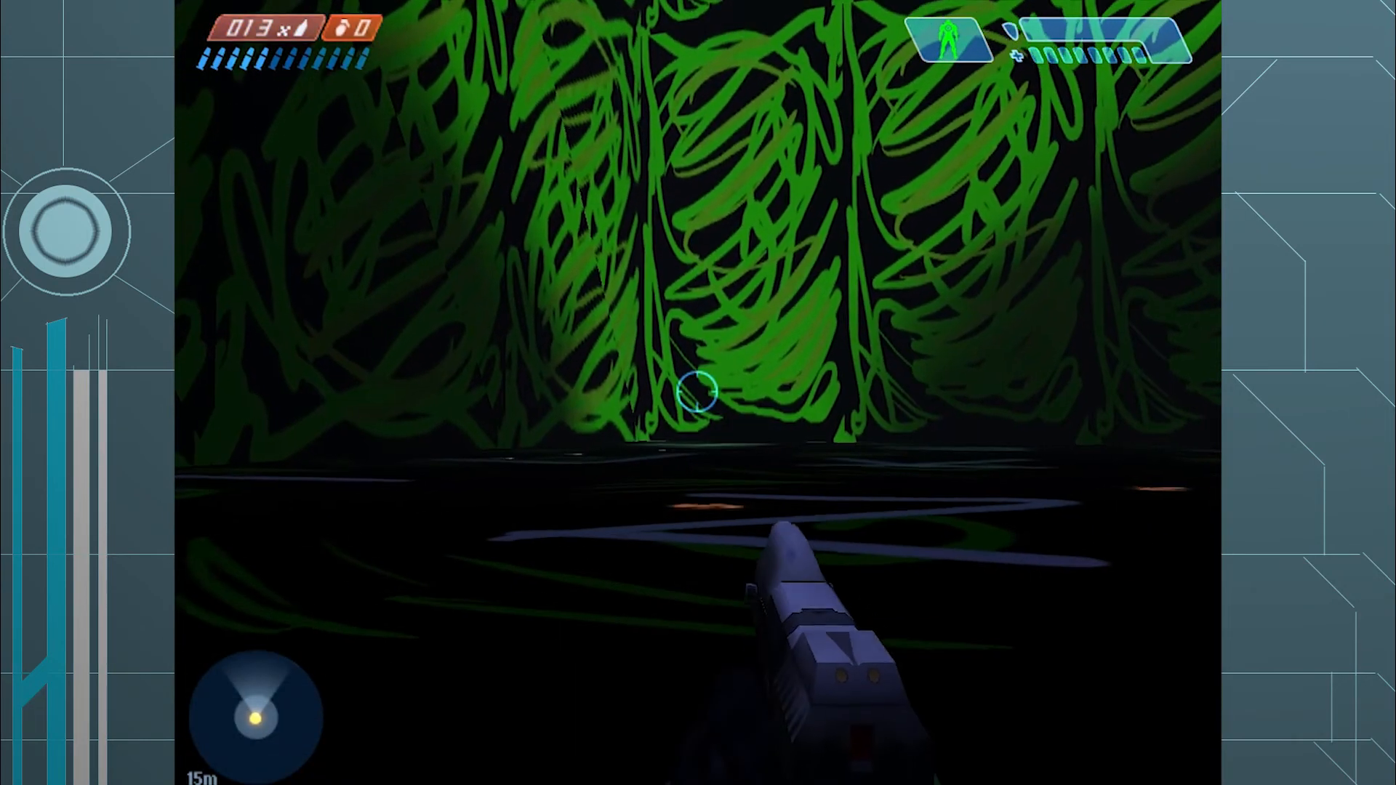
pyautogui.press('w')
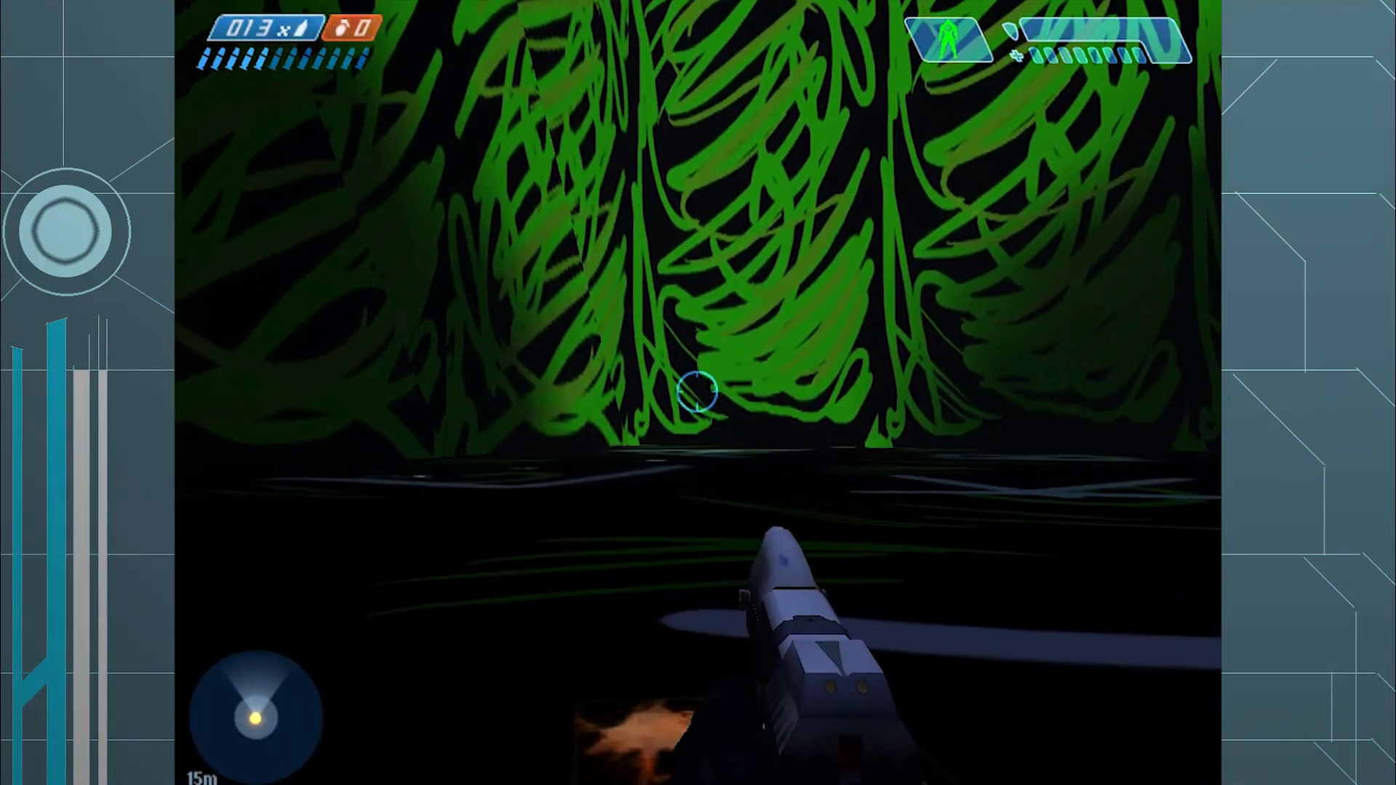
pyautogui.press('w')
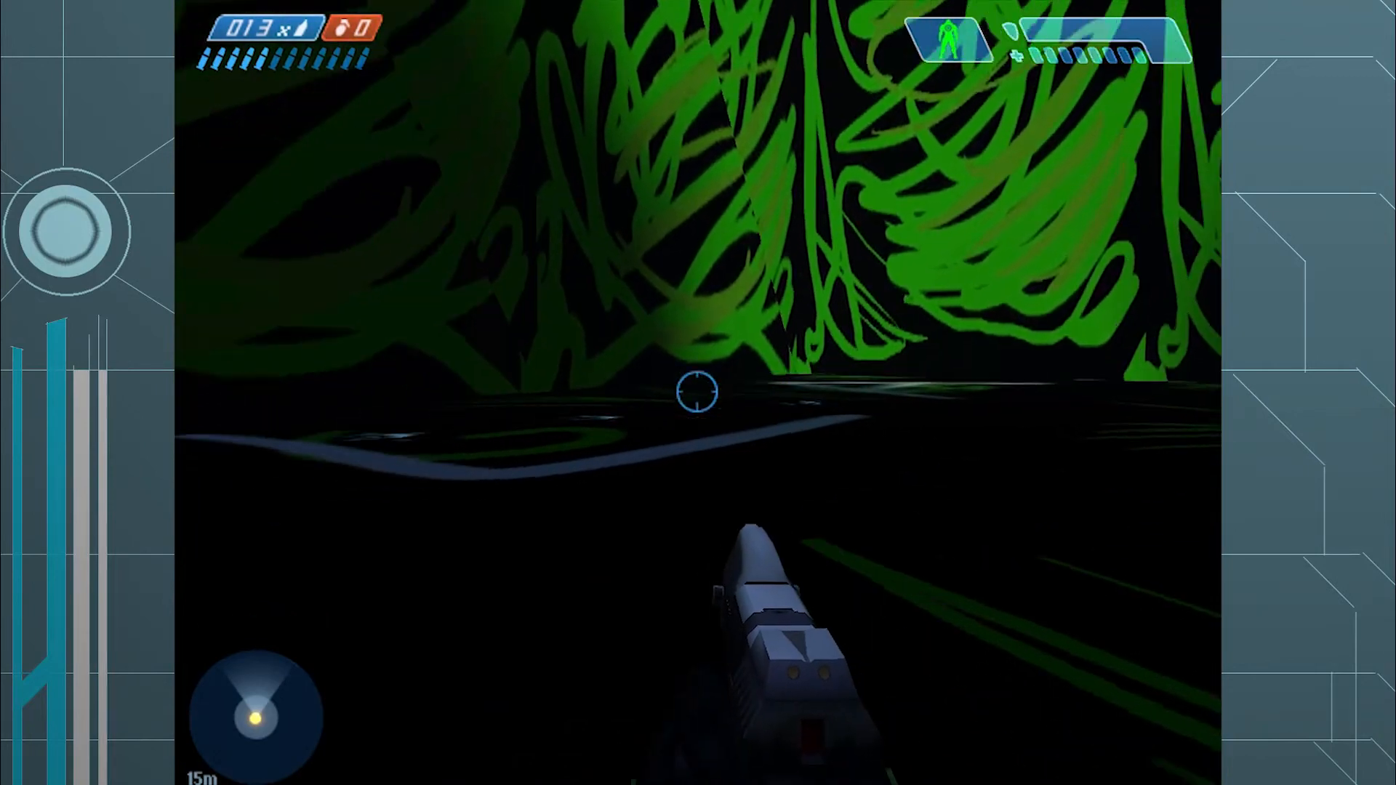
pyautogui.press('w')
pyautogui.click(697, 392)
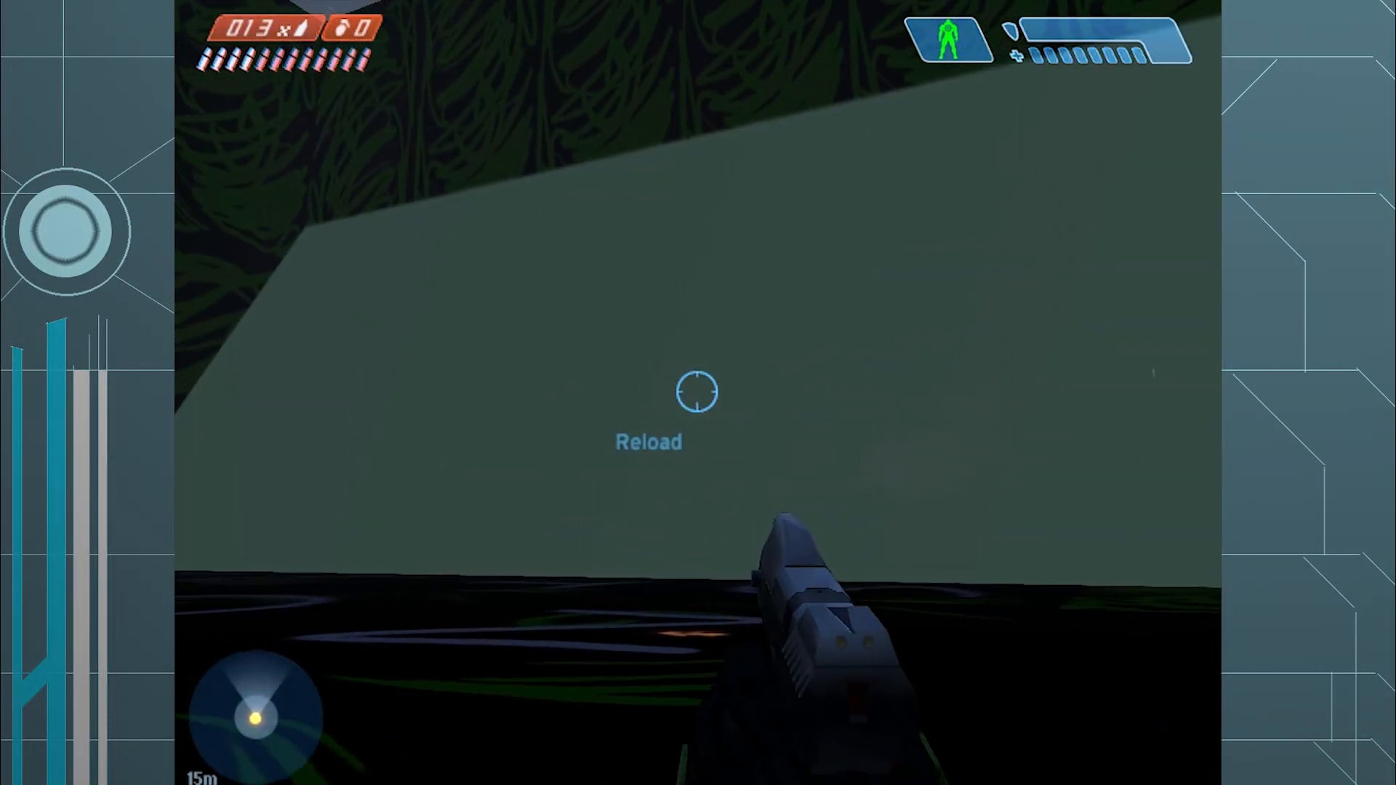
pyautogui.press('r')
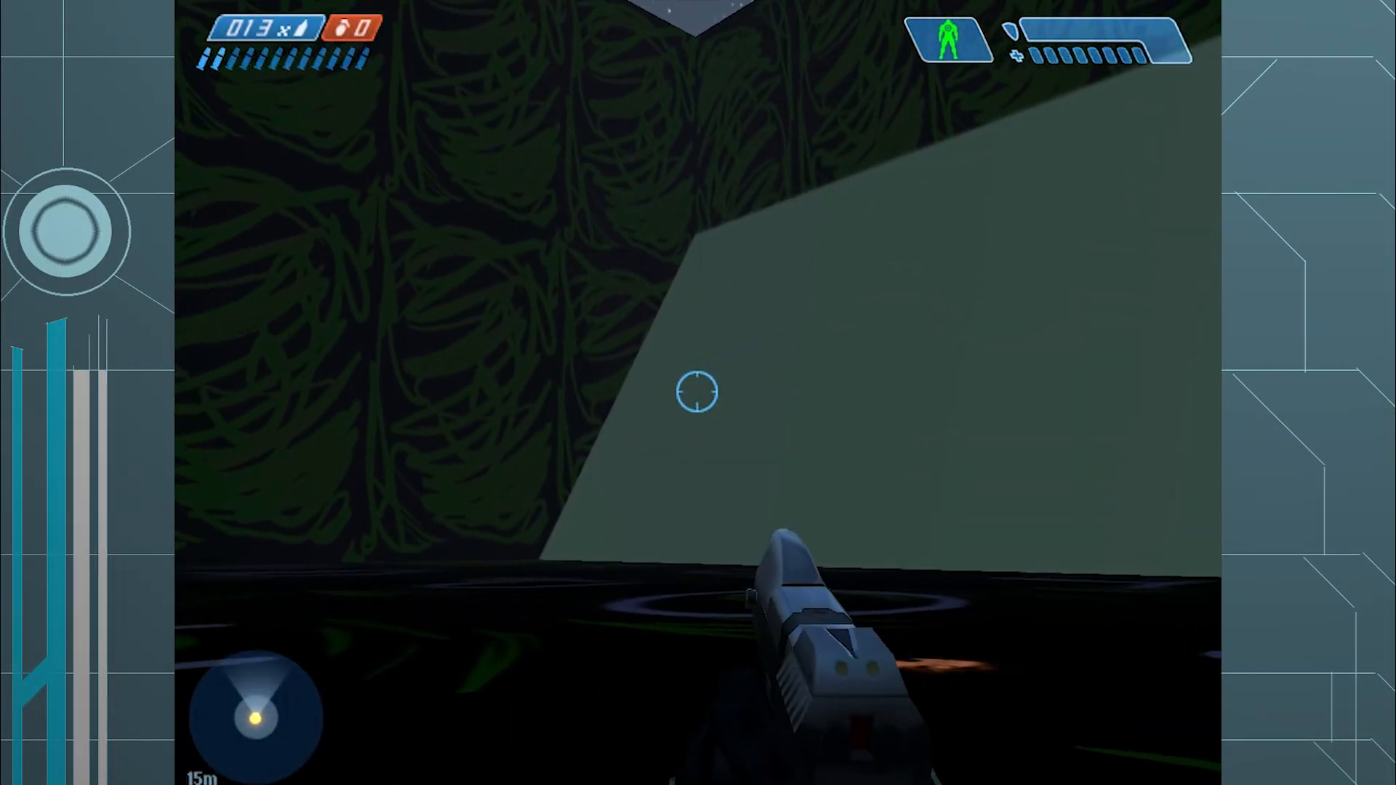
pyautogui.click(697, 392)
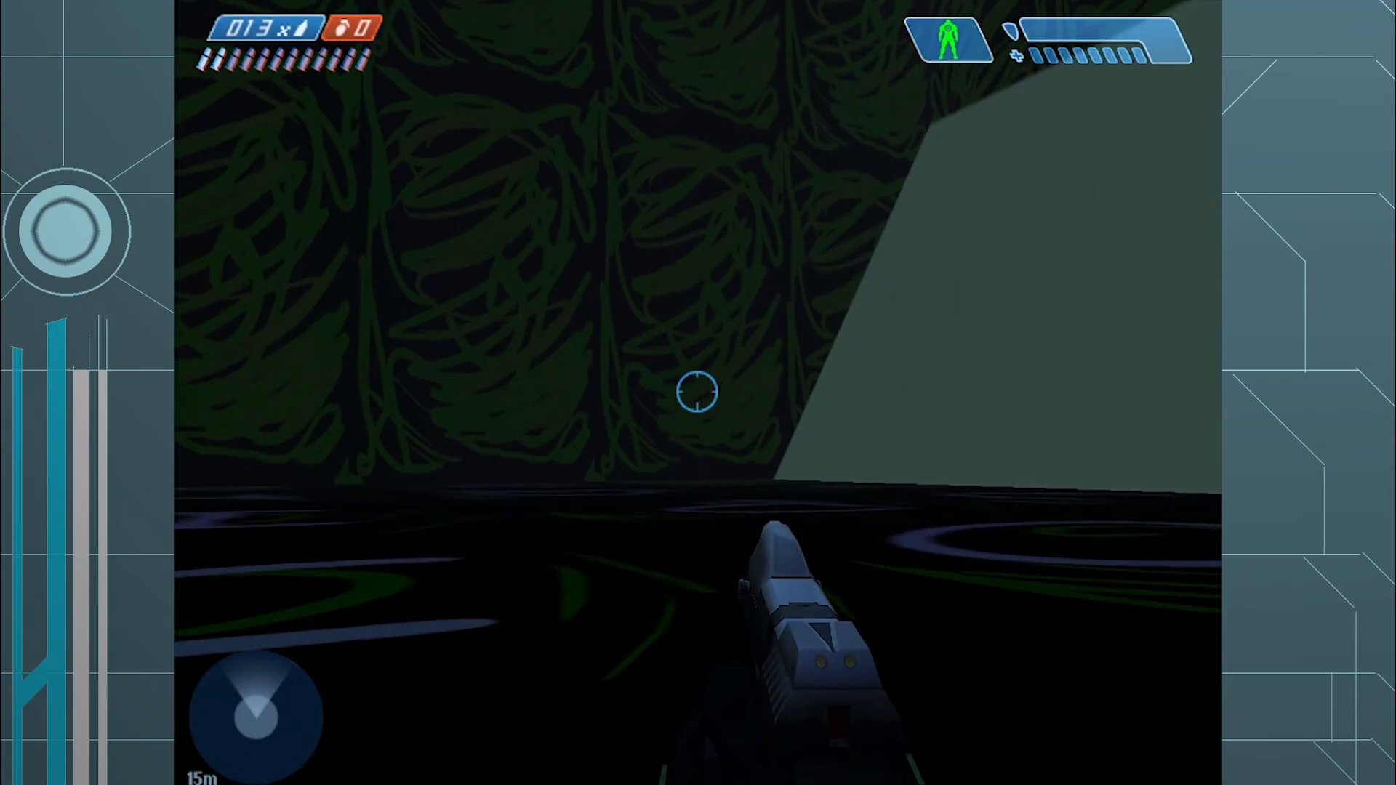